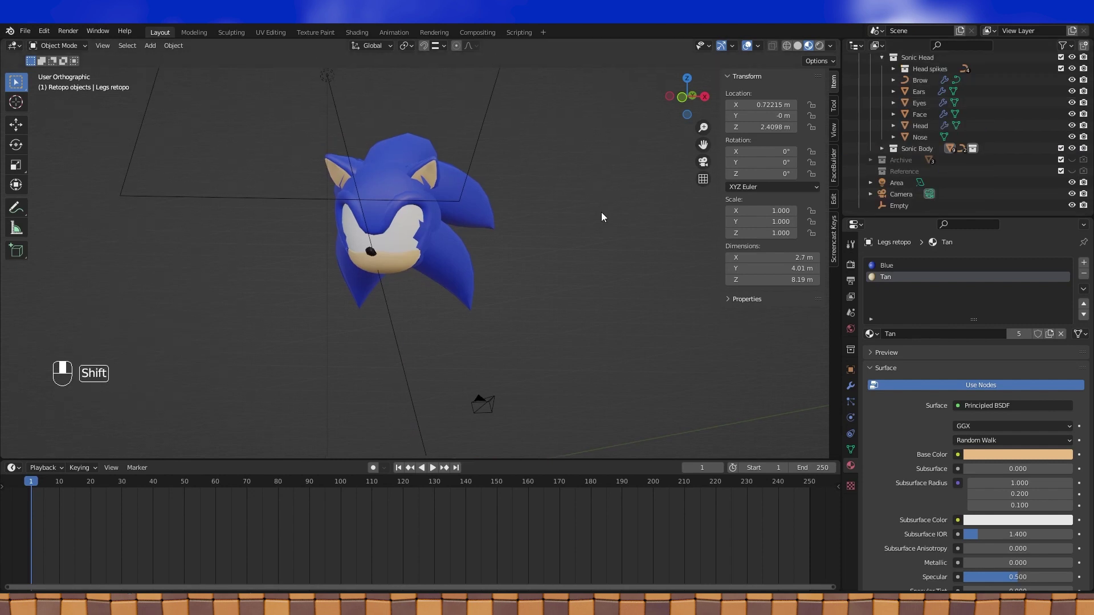
Select all four head spike curve objects on the back of the head together
scroll(541, 249, up, 3)
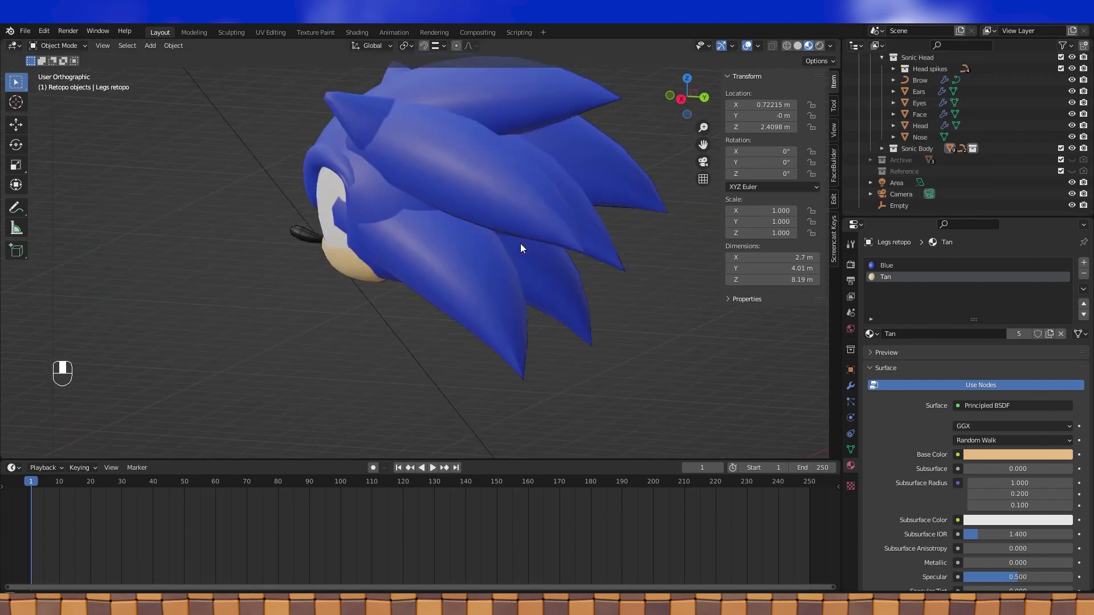
click(387, 254)
scroll(398, 256, down, 2)
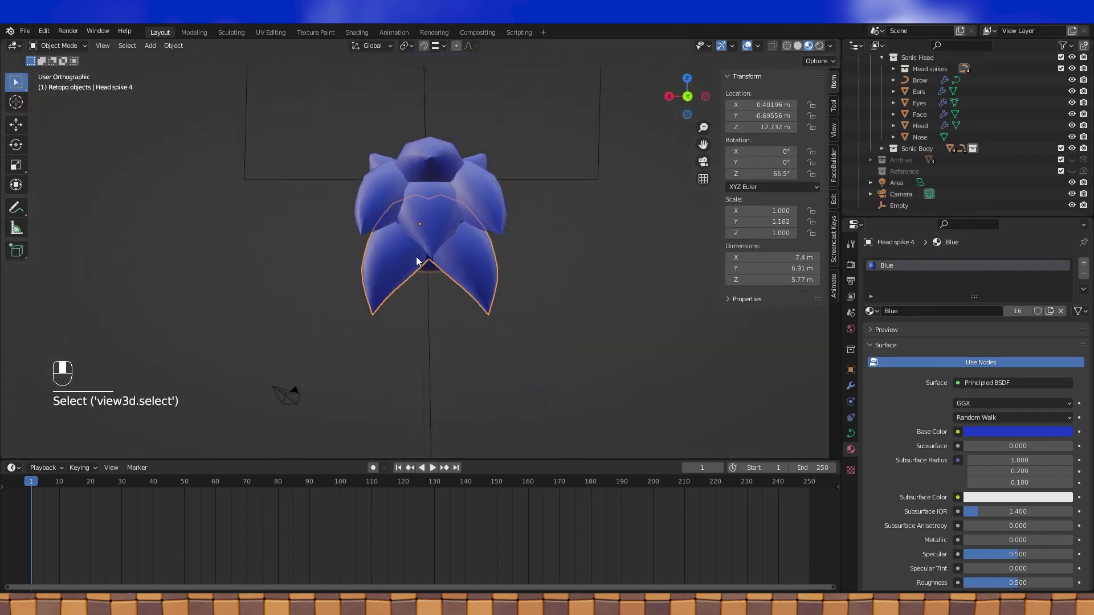
key(Tab)
key(Tab)
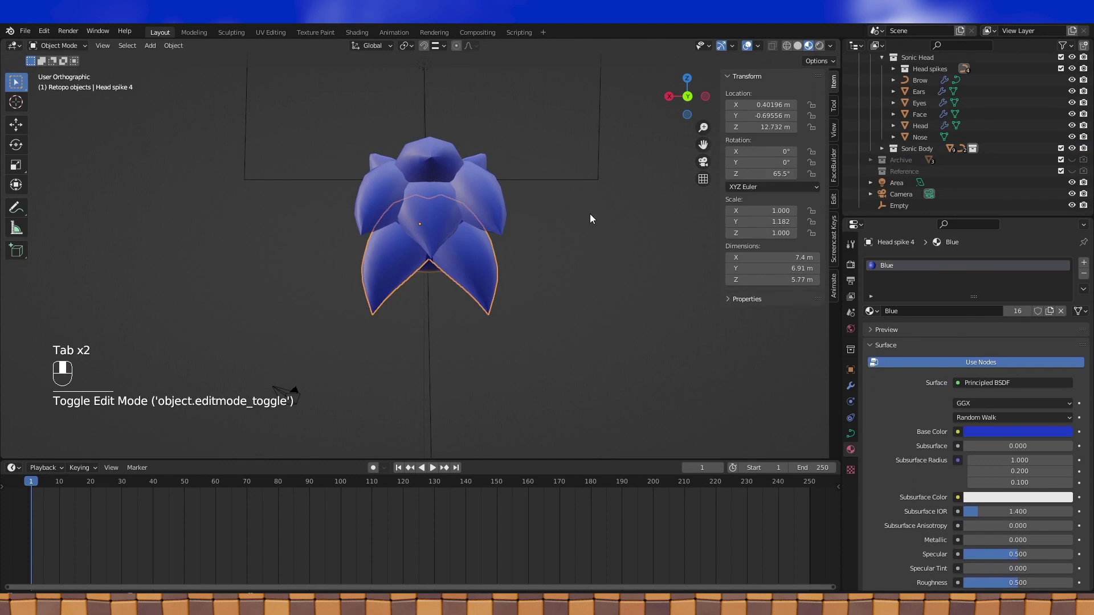
shift+click(431, 228)
shift+click(465, 188)
shift+click(438, 164)
middle_drag(427, 171, 453, 210)
Convert the selected head spike curves to Mesh, keeping the original curves
key(Tab)
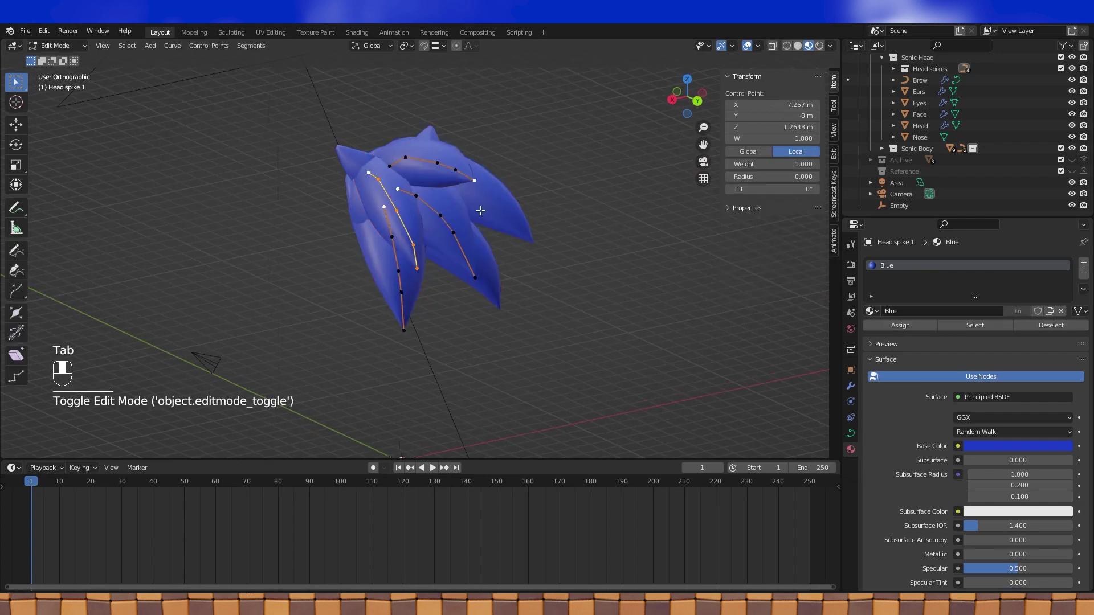
key(a)
key(Tab)
middle_drag(480, 210, 489, 203)
key(alt+c)
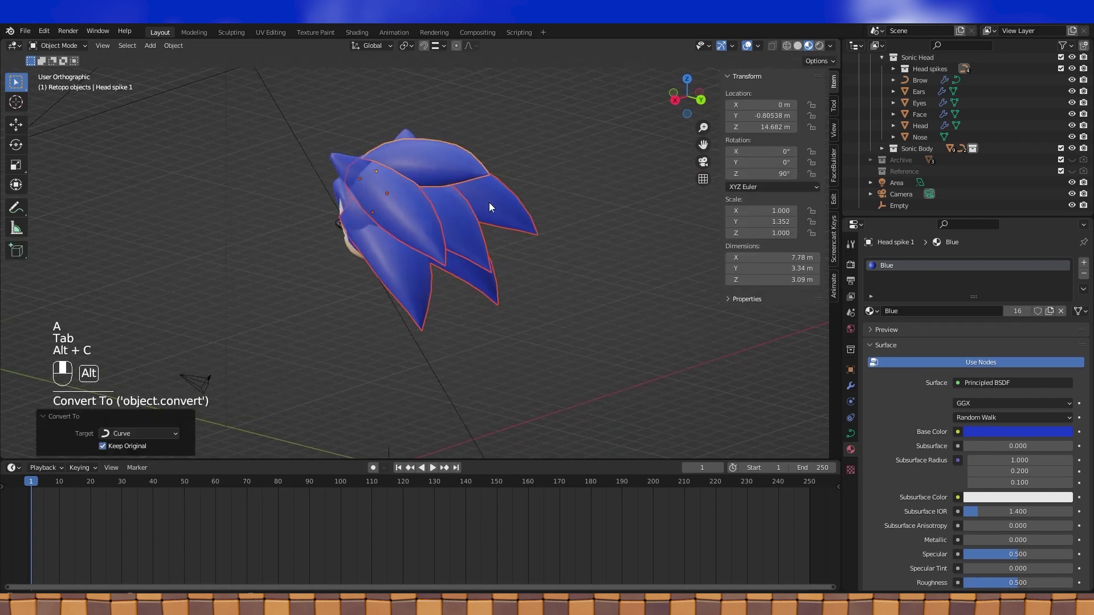
click(139, 433)
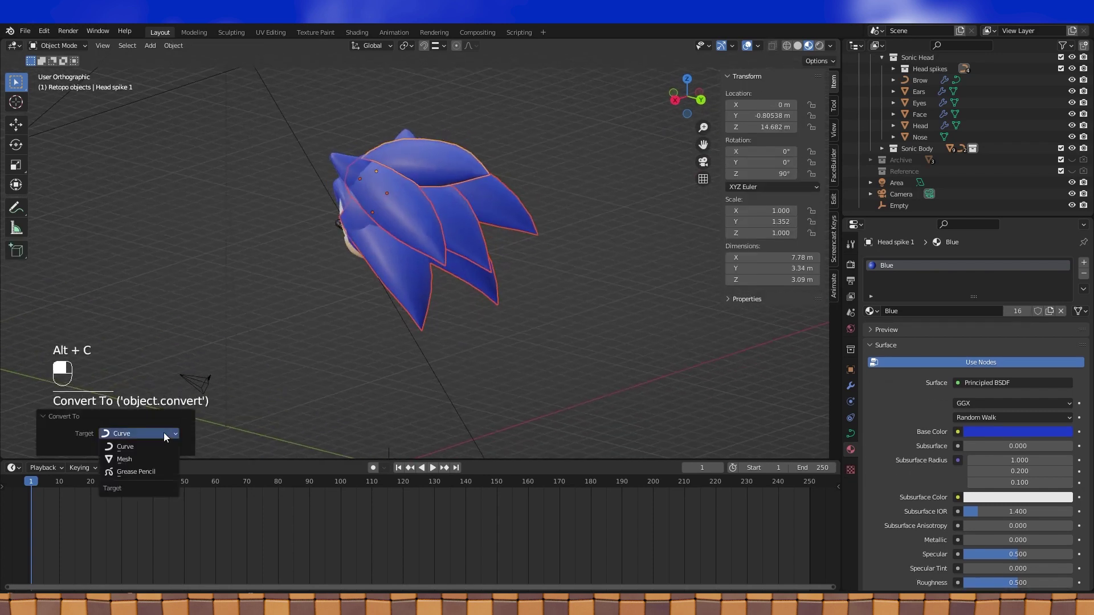
click(147, 460)
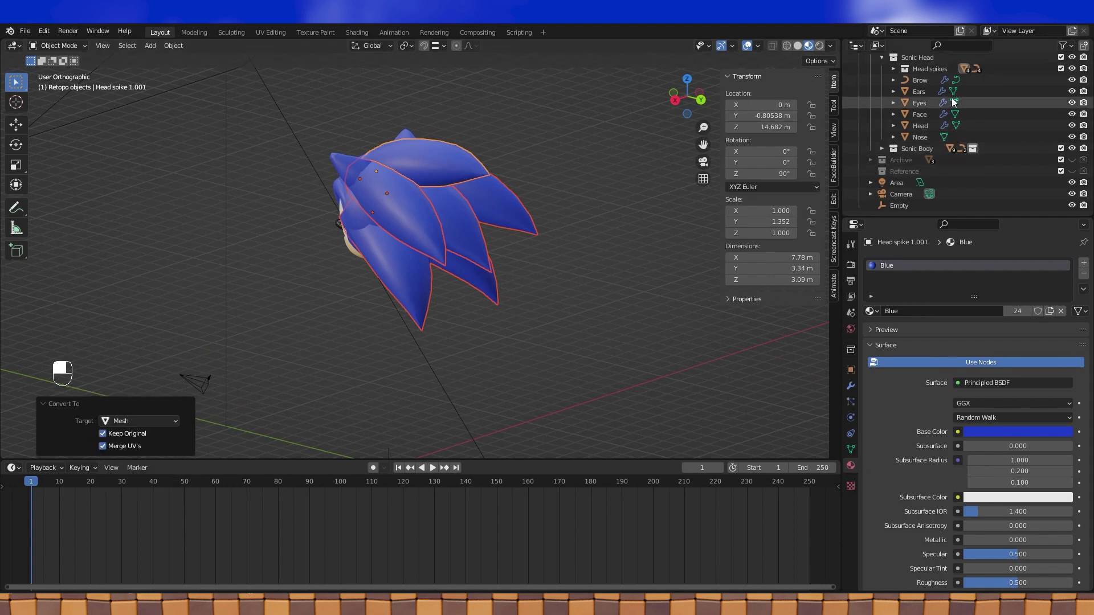
Join the converted spike meshes into one object and open it in Edit Mode with its whole mesh selected
click(893, 69)
middle_drag(493, 211, 487, 210)
key(ctrl+j)
key(Tab)
key(a)
middle_drag(557, 215, 468, 260)
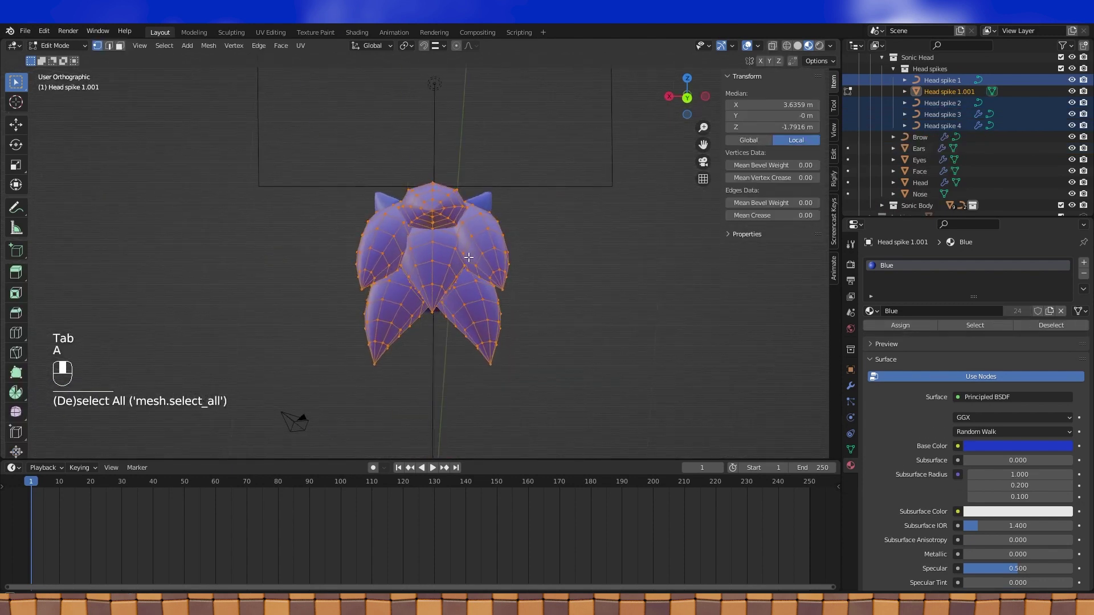
click(957, 91)
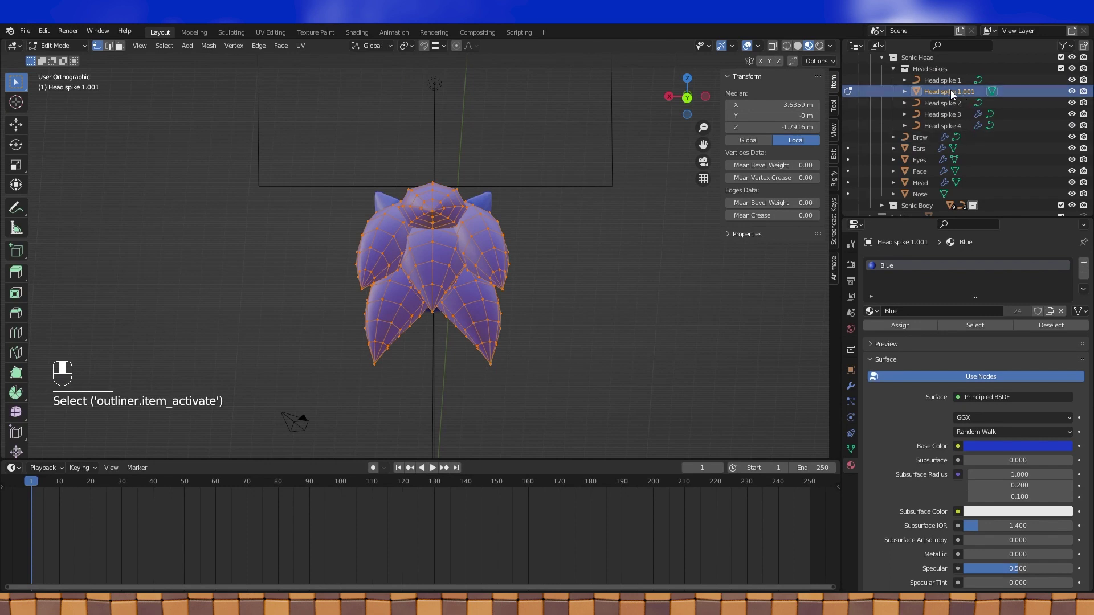
Delete the linked geometry of the side spikes on the negative X side of the joined mesh
middle_drag(478, 268, 468, 236)
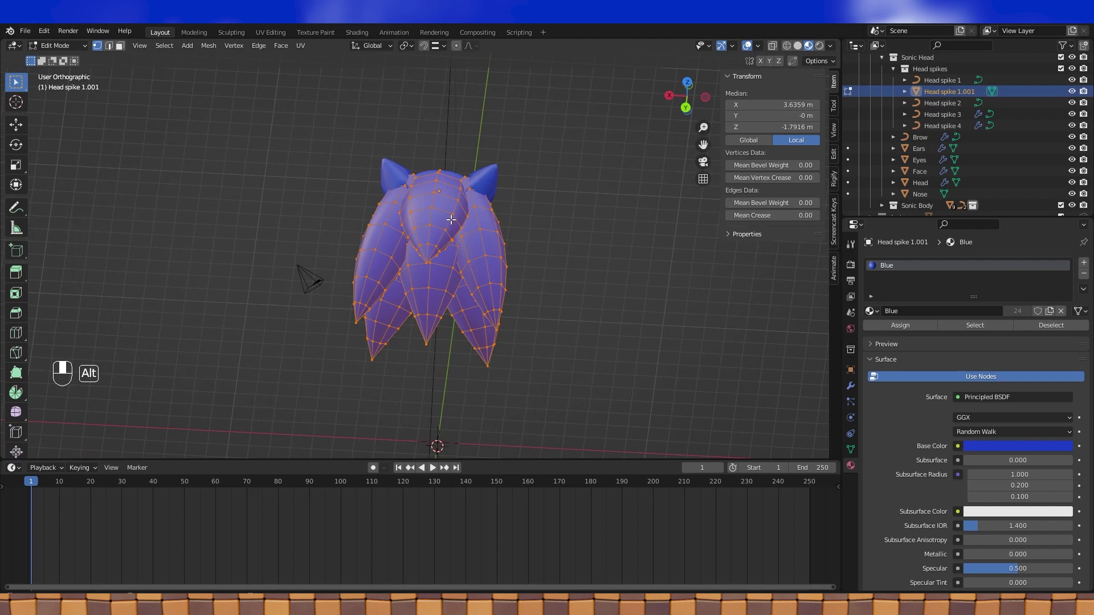
alt+click(451, 221)
click(787, 46)
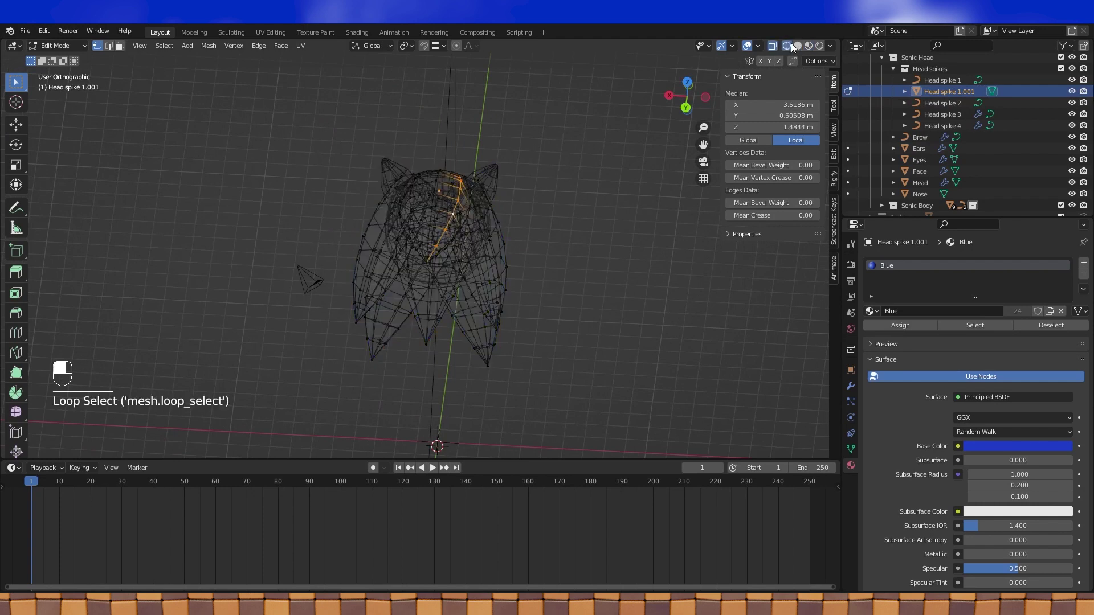
key(KP_7)
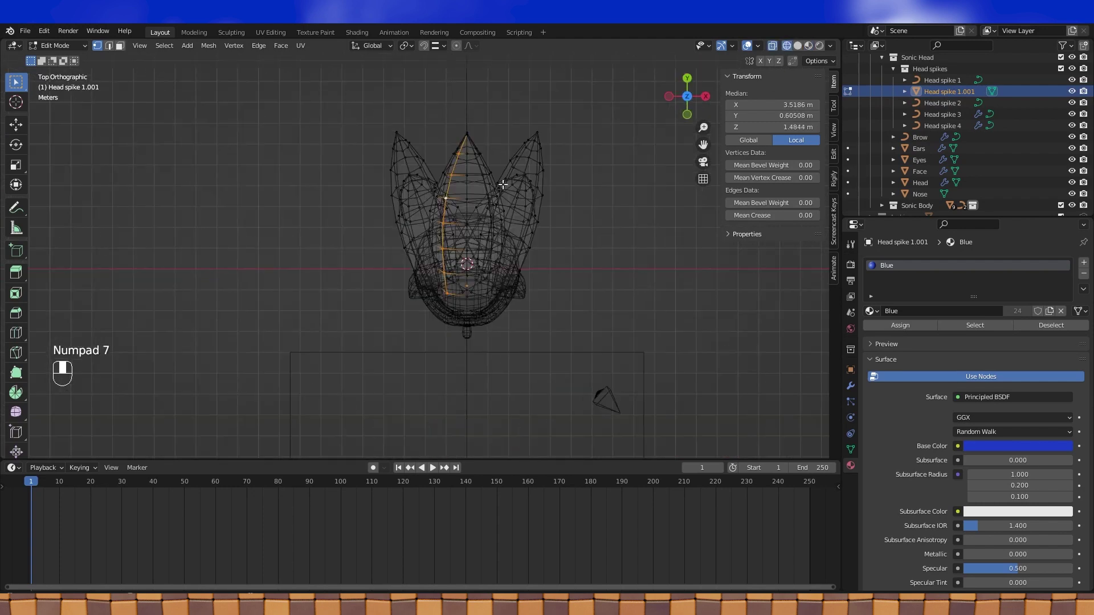
click(387, 139)
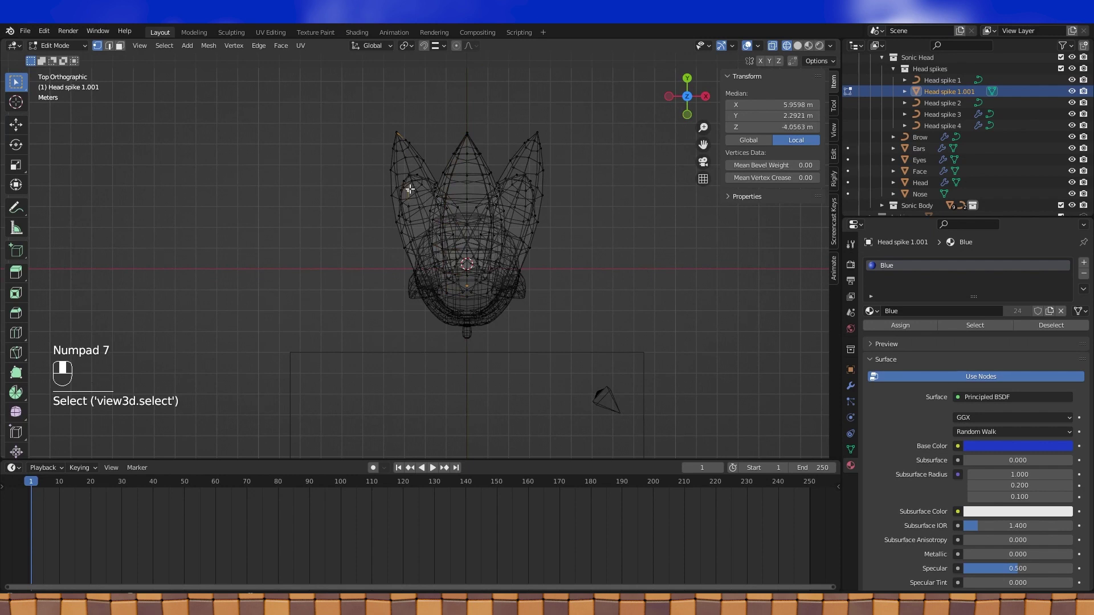
key(ctrl+l)
middle_drag(409, 189, 438, 133)
click(798, 46)
key(x)
click(439, 230)
middle_drag(504, 225, 463, 233)
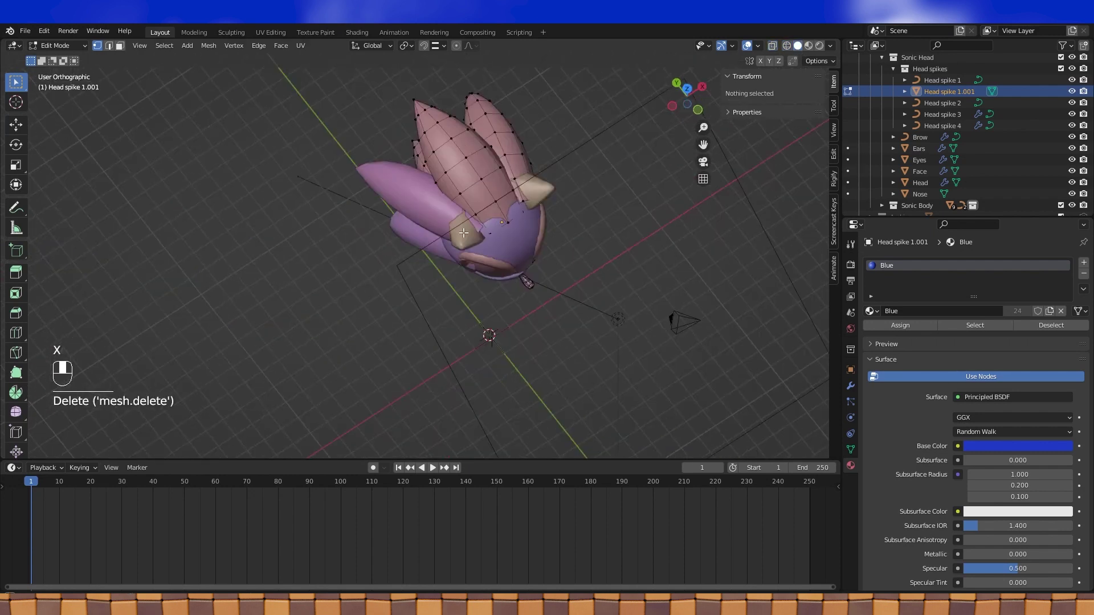
Delete the negative X half of the centre spikes from the top view, and select all remaining geometry
key(KP_7)
key(shift+z)
mouse_move(416, 153)
mouse_down()
mouse_move(440, 359)
mouse_move(460, 370)
mouse_up()
key(x)
click(468, 336)
key(a)
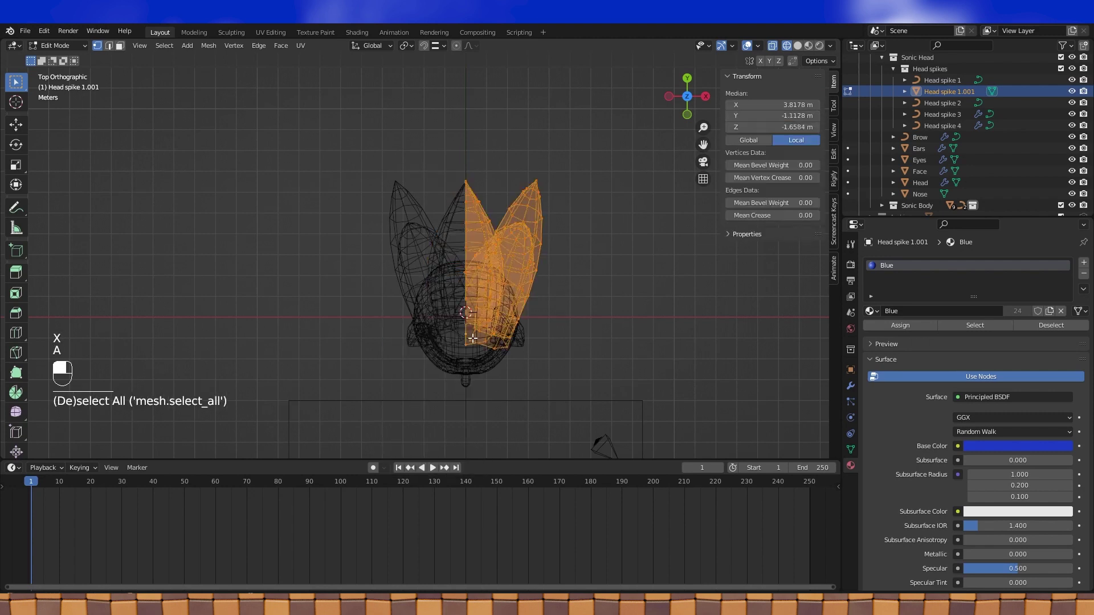
Add a Mirror modifier on the X axis to the spike mesh, with Face as the mirror object
click(797, 46)
mouse_move(683, 279)
middle_down()
mouse_move(576, 208)
mouse_move(582, 216)
middle_up()
click(851, 387)
click(973, 264)
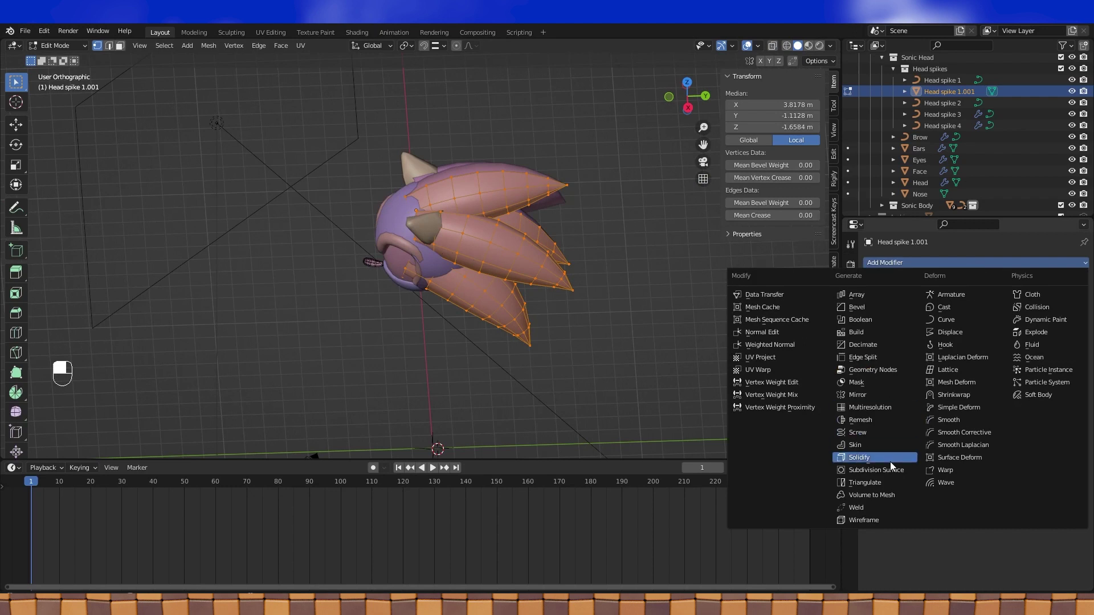
click(874, 395)
middle_drag(808, 279, 610, 330)
click(1067, 341)
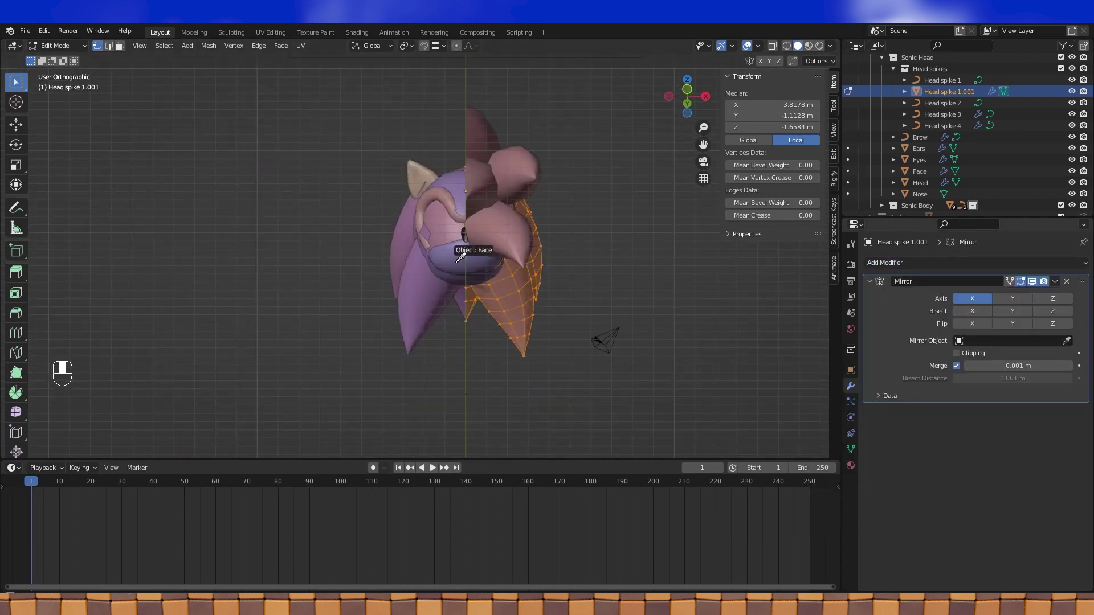
click(459, 256)
Turn on Clipping in the Mirror modifier and move the upper centre spike's tip vertex along X onto the mirror seam
middle_drag(460, 257, 526, 327)
scroll(558, 288, up, 1)
scroll(544, 313, up, 1)
scroll(527, 327, up, 1)
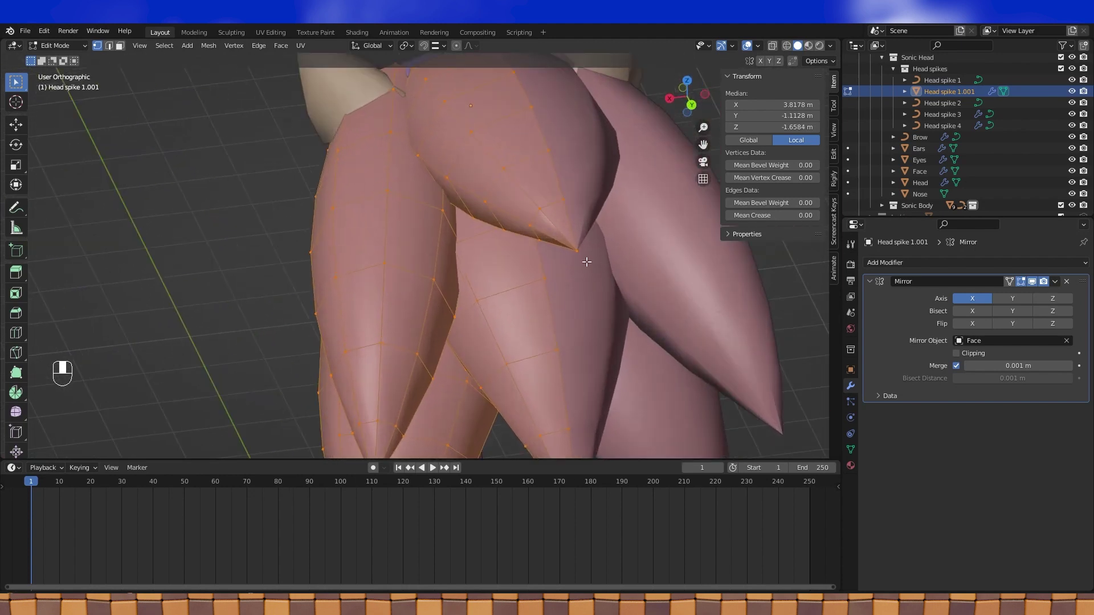
click(580, 251)
click(956, 354)
middle_drag(661, 270, 633, 277)
shift+middle_drag(632, 277, 583, 300)
middle_drag(583, 300, 589, 298)
scroll(592, 302, up, 3)
key(g)
key(x)
click(681, 311)
scroll(681, 311, down, 4)
middle_drag(555, 335, 525, 348)
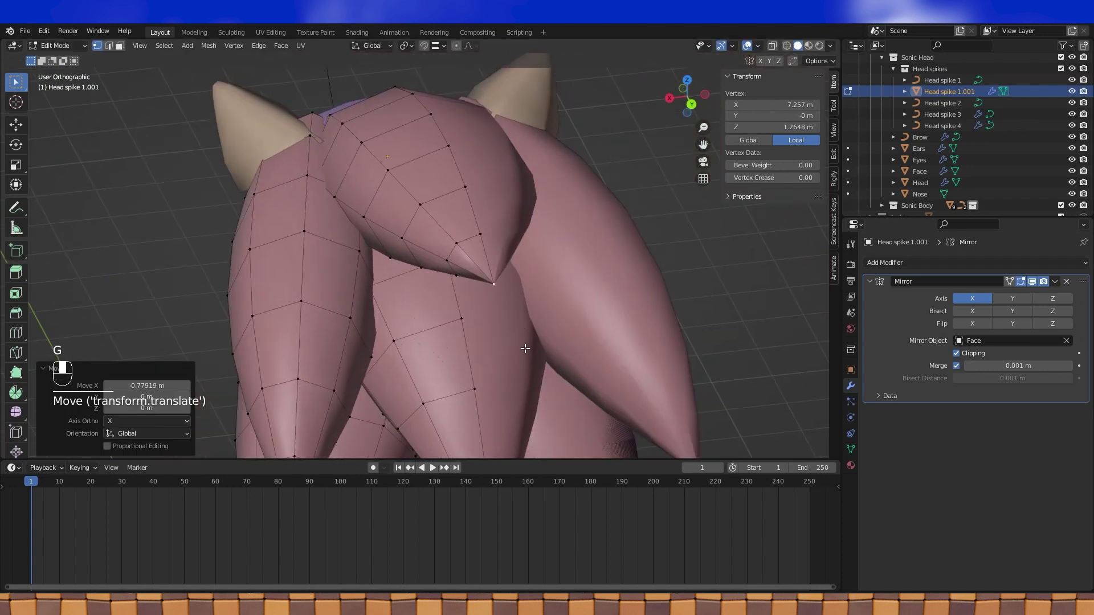
Merge the overlapping vertices at the tip of the upper centre spike, selecting through the mesh in wireframe
click(787, 47)
middle_drag(535, 281, 530, 342)
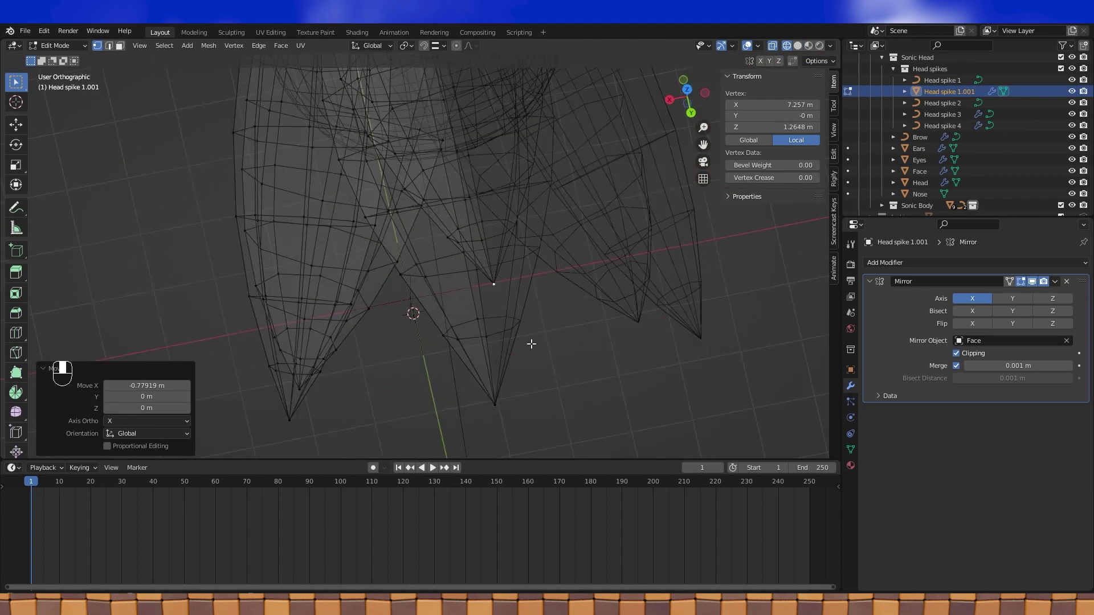
key(a)
key(a)
key(a)
key(c)
click(499, 290)
right_click(499, 290)
key(m)
click(499, 290)
Merge the overlapping vertices at the tip of the lower centre spike
key(a)
key(a)
key(c)
click(501, 403)
key(m)
click(505, 405)
Merge the overlapping vertices at the tip of the upper side spike
mouse_move(505, 406)
shift+middle_down()
mouse_move(565, 332)
mouse_move(659, 310)
mouse_move(665, 335)
mouse_move(718, 349)
shift+middle_up()
key(a)
key(a)
key(c)
click(676, 359)
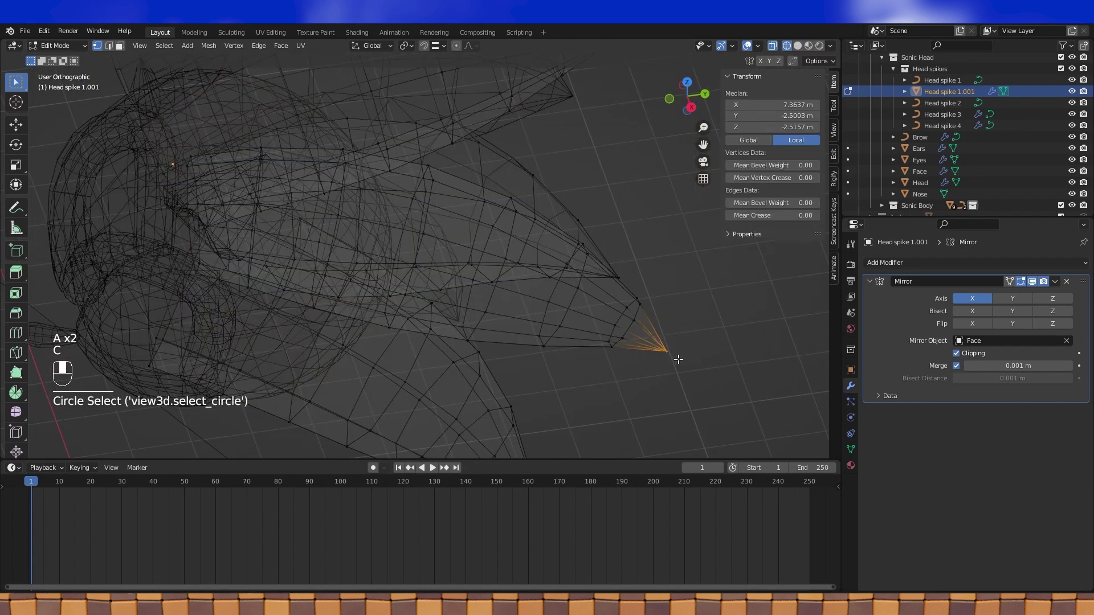
key(m)
click(678, 359)
Merge the overlapping vertices at the tip of the lowest side spike at their center
middle_drag(678, 359, 719, 296)
key(a)
key(a)
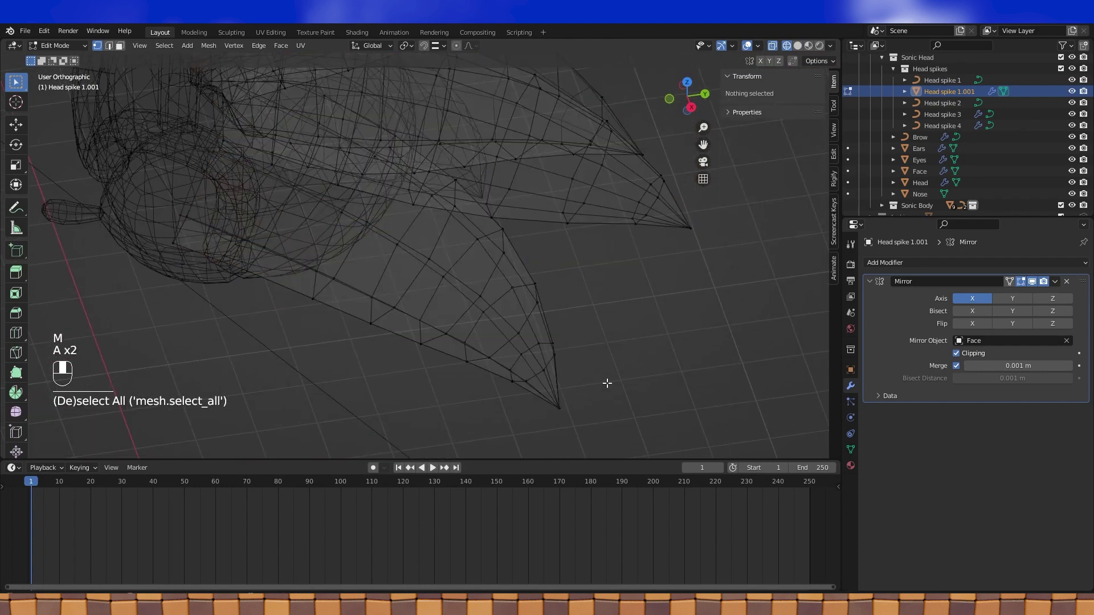
key(c)
click(564, 410)
key(m)
click(565, 412)
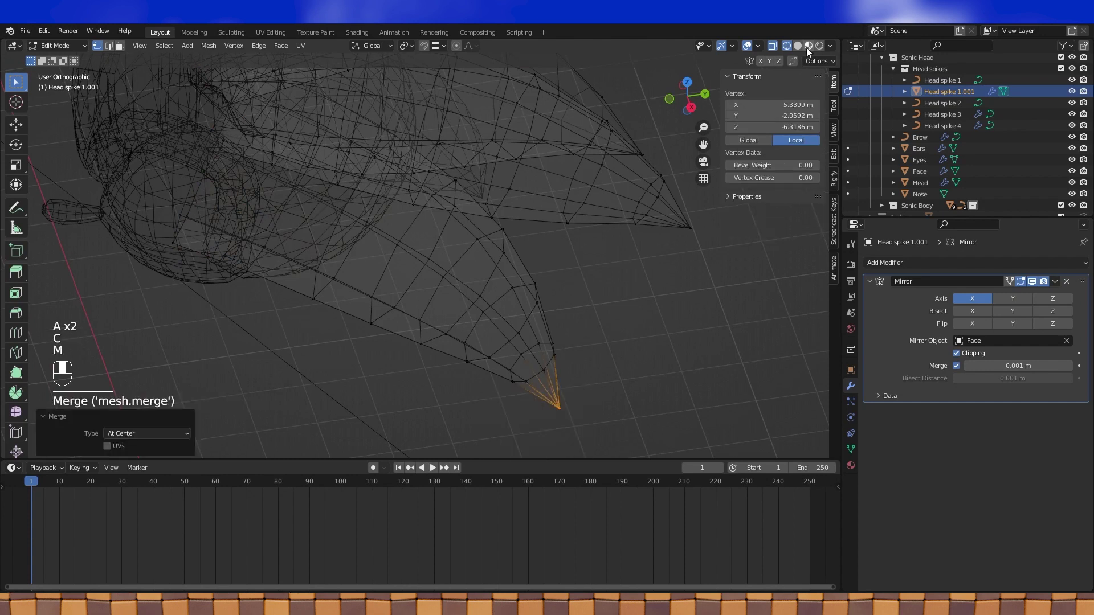
Hide the neighbouring edge loops on the lowest side spike to isolate the loop running along its middle
click(797, 45)
key(Tab)
mouse_move(695, 228)
middle_down()
mouse_move(643, 289)
mouse_move(579, 236)
mouse_move(505, 249)
mouse_move(542, 232)
mouse_move(505, 227)
mouse_move(496, 254)
mouse_move(505, 229)
mouse_move(621, 219)
middle_up()
key(Tab)
scroll(552, 225, up, 3)
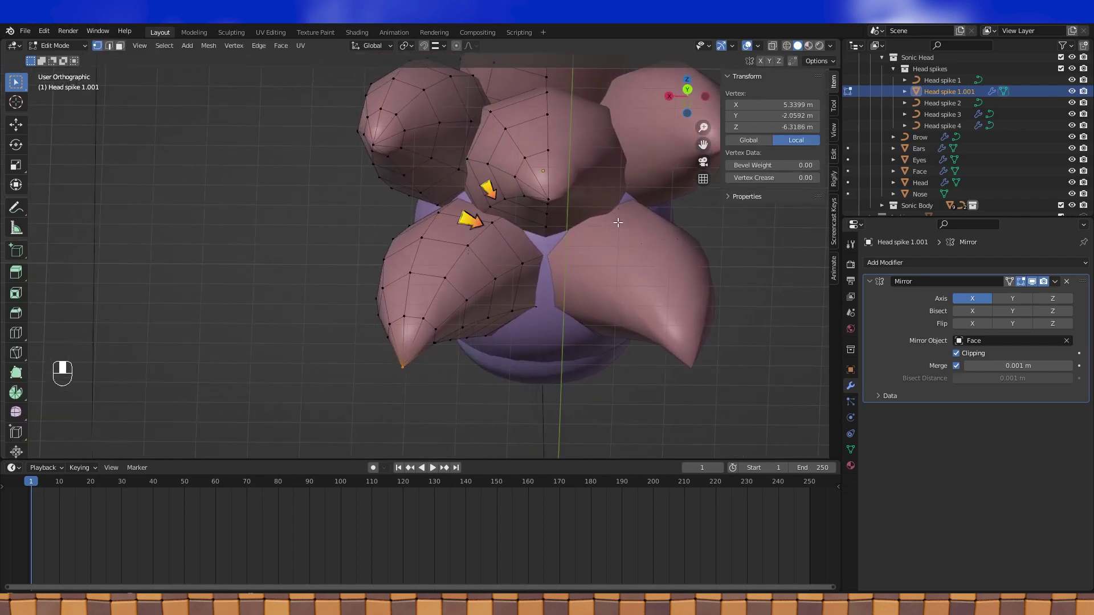
alt+click(502, 271)
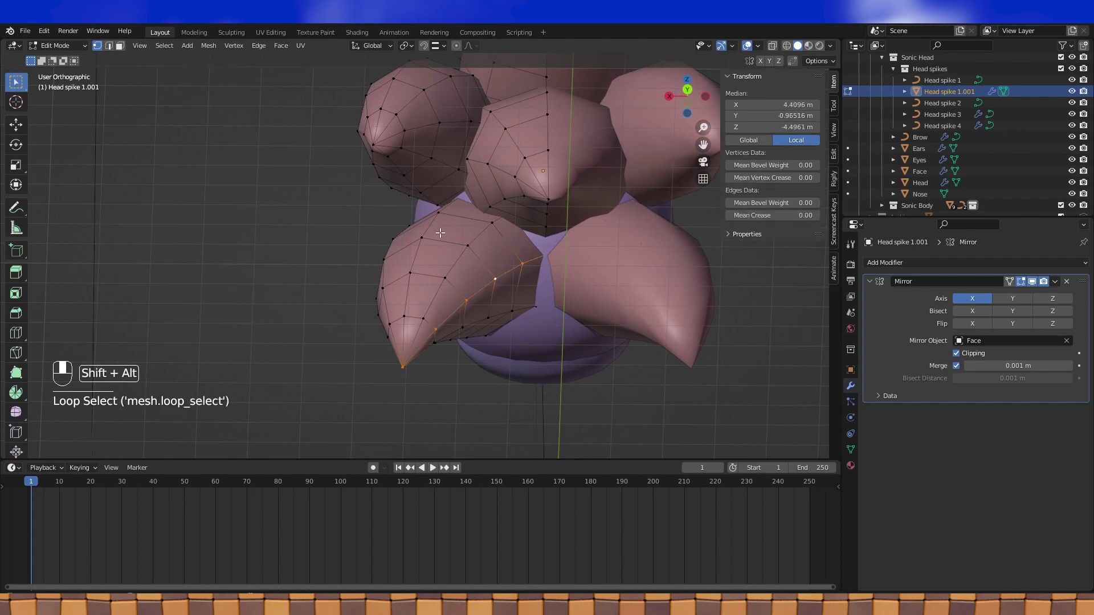
key(h)
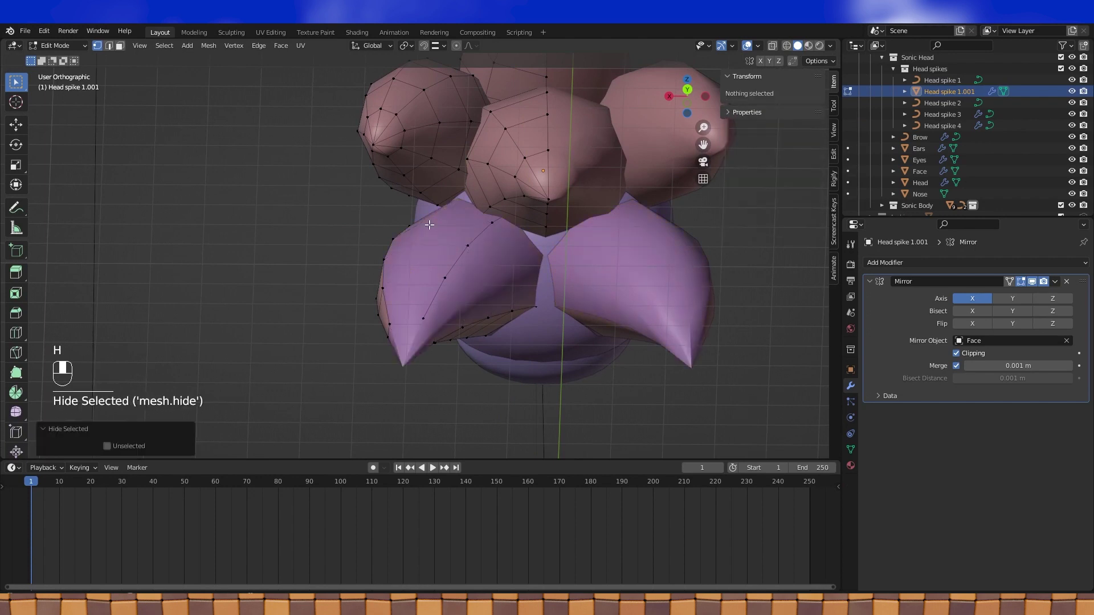
Select the root-end vertex of the isolated edge loop inside the head using wireframe, and return to solid shading
click(493, 225)
click(785, 45)
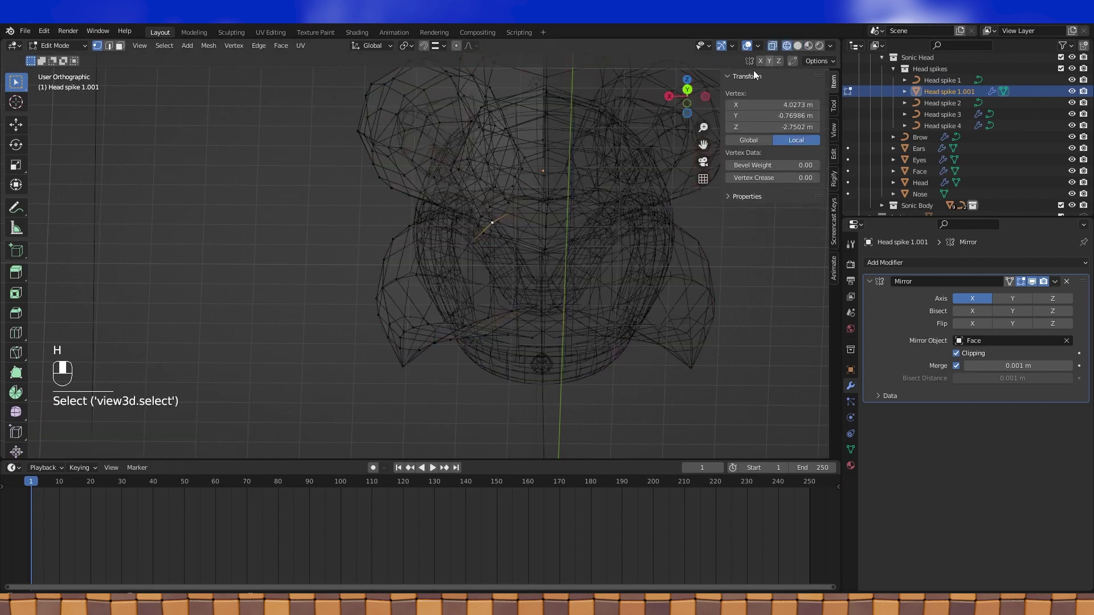
click(531, 209)
middle_drag(531, 209, 532, 238)
key(a)
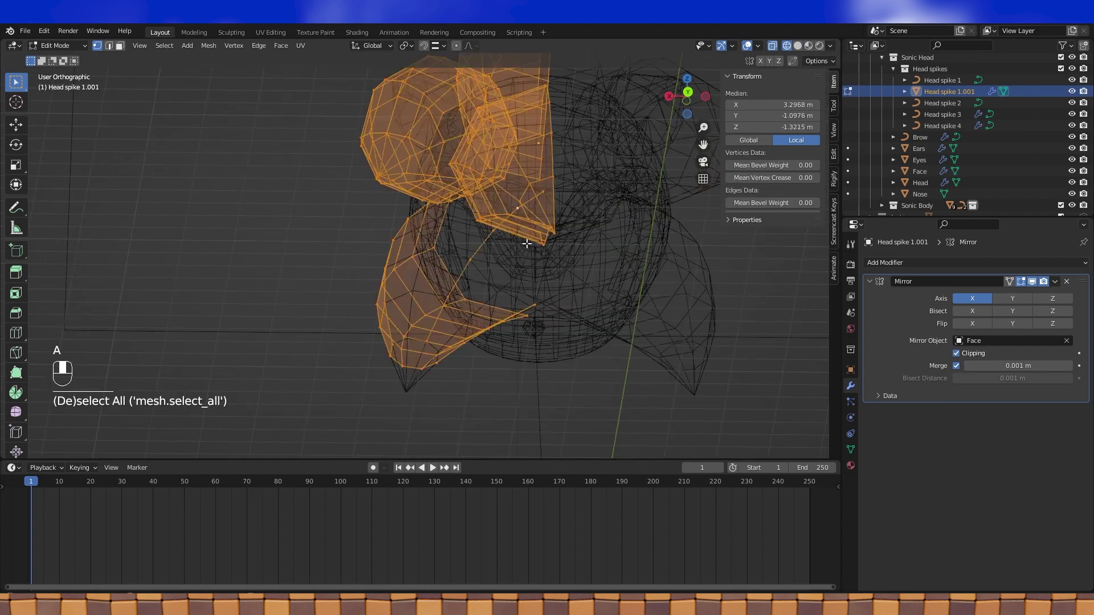
click(517, 211)
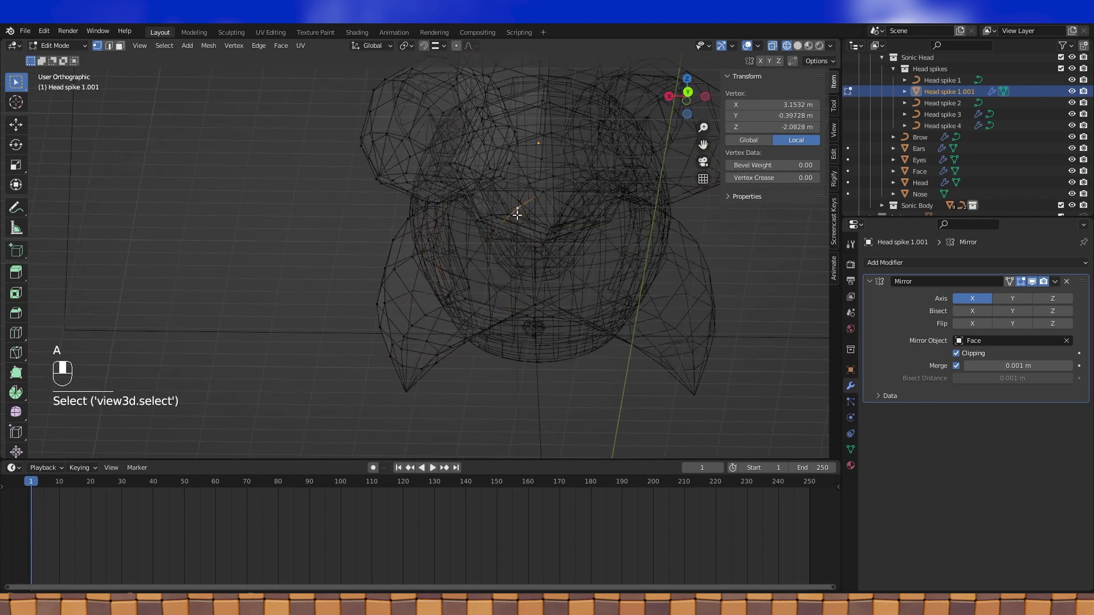
click(798, 45)
shift+middle_drag(495, 245, 552, 236)
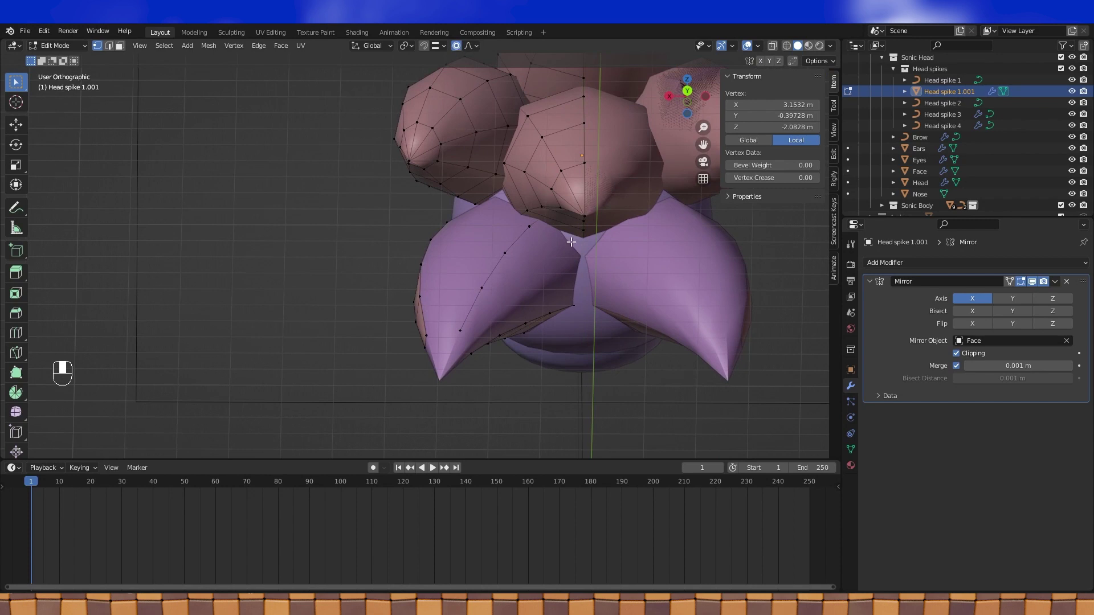
Move the root vertex about 0.37 m along X with connected, smooth proportional editing at a size of 5.054
click(851, 370)
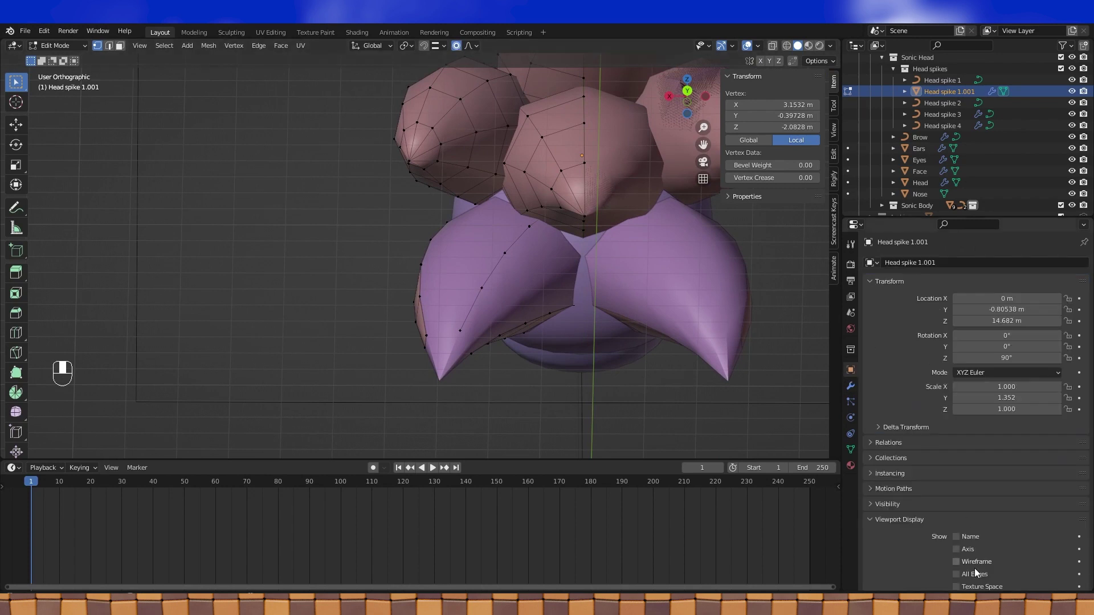
scroll(976, 572, down, 2)
scroll(584, 245, up, 2)
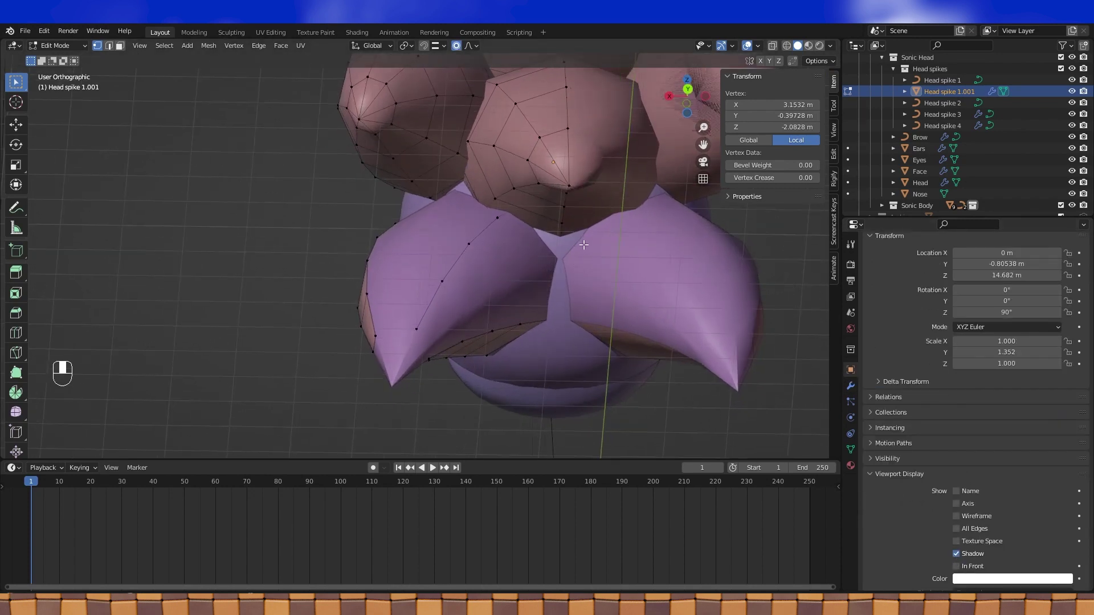
key(g)
key(x)
scroll(562, 245, down, 4)
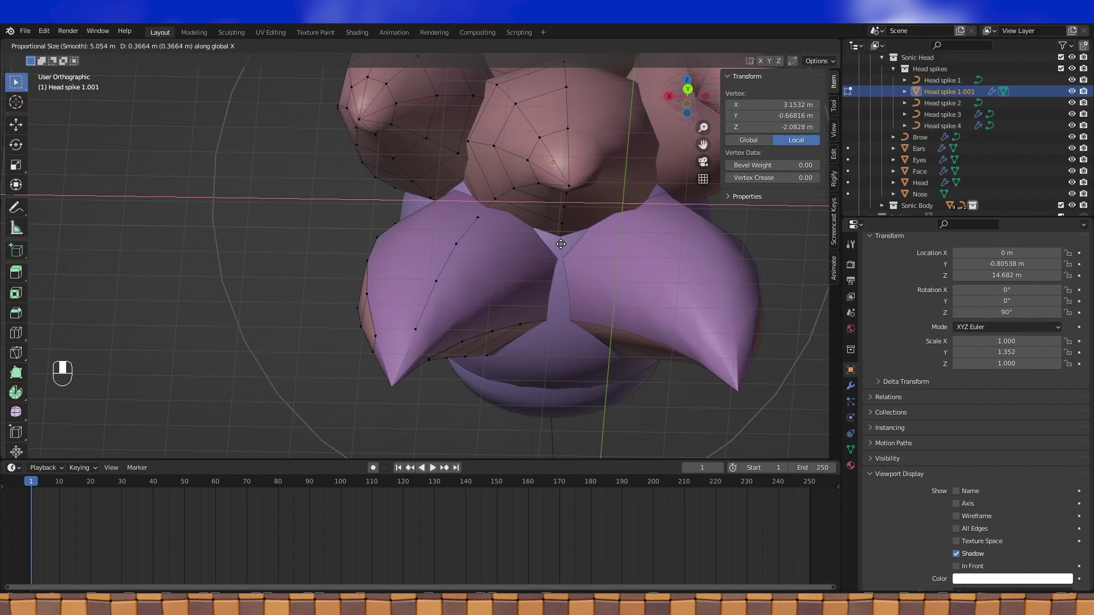
click(560, 244)
Inspect the moved edge loop on the lowest side spike in wireframe and solid shading, including from the back view
middle_drag(503, 212, 538, 249)
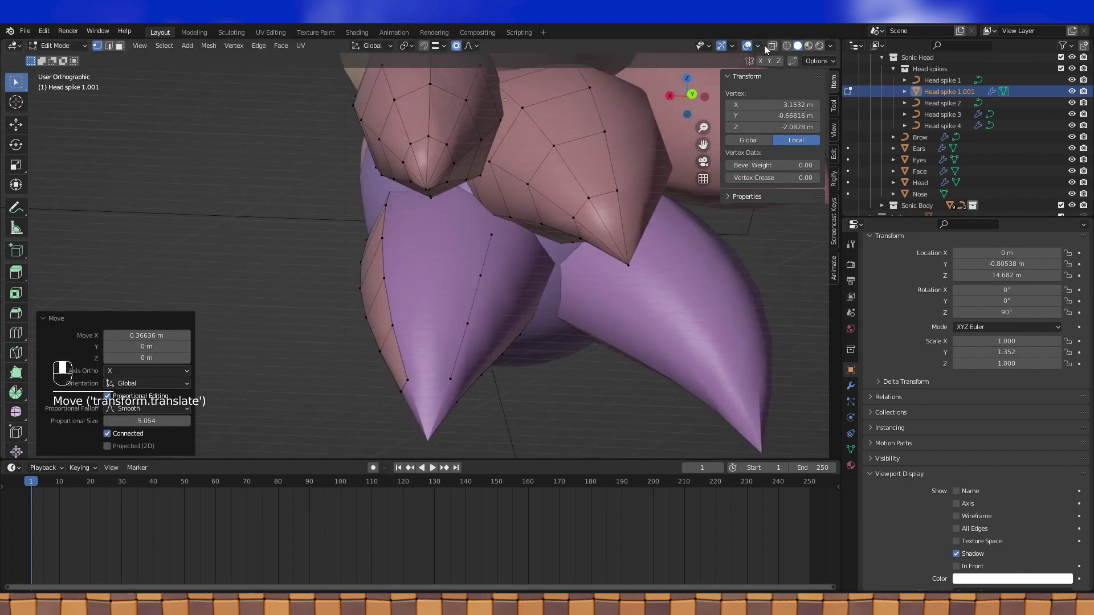
click(786, 46)
middle_drag(597, 165, 631, 160)
scroll(546, 210, up, 1)
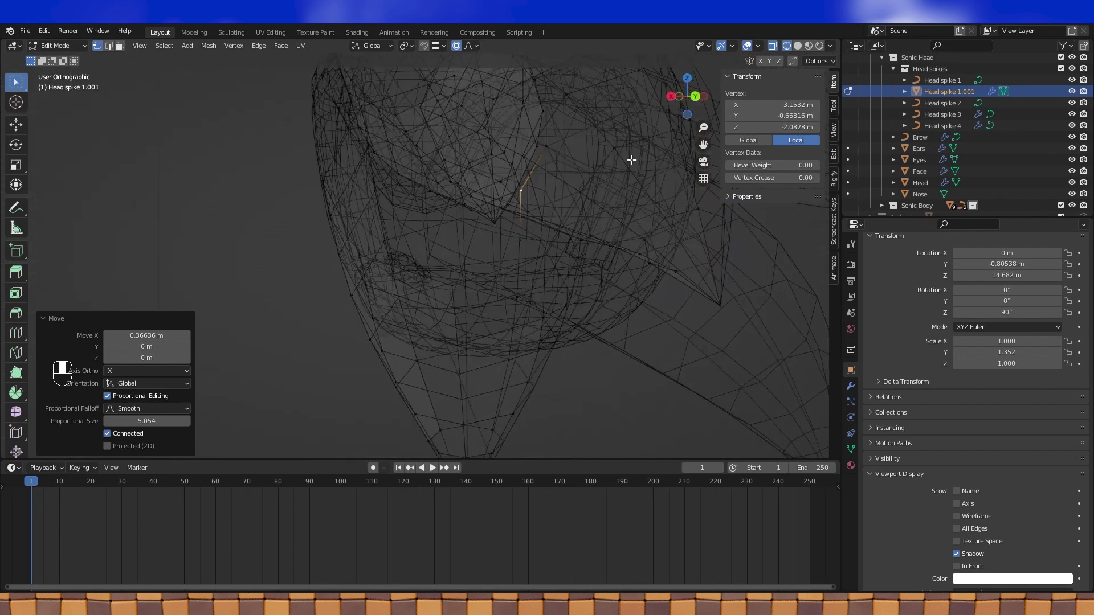
click(797, 45)
middle_drag(570, 183, 541, 196)
alt+click(473, 244)
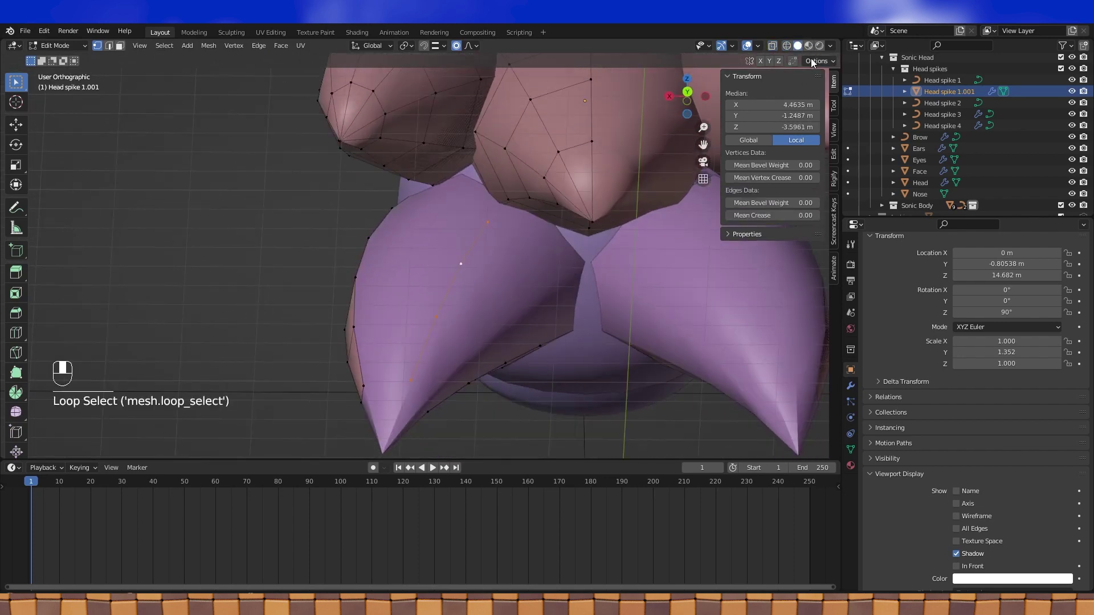
click(785, 49)
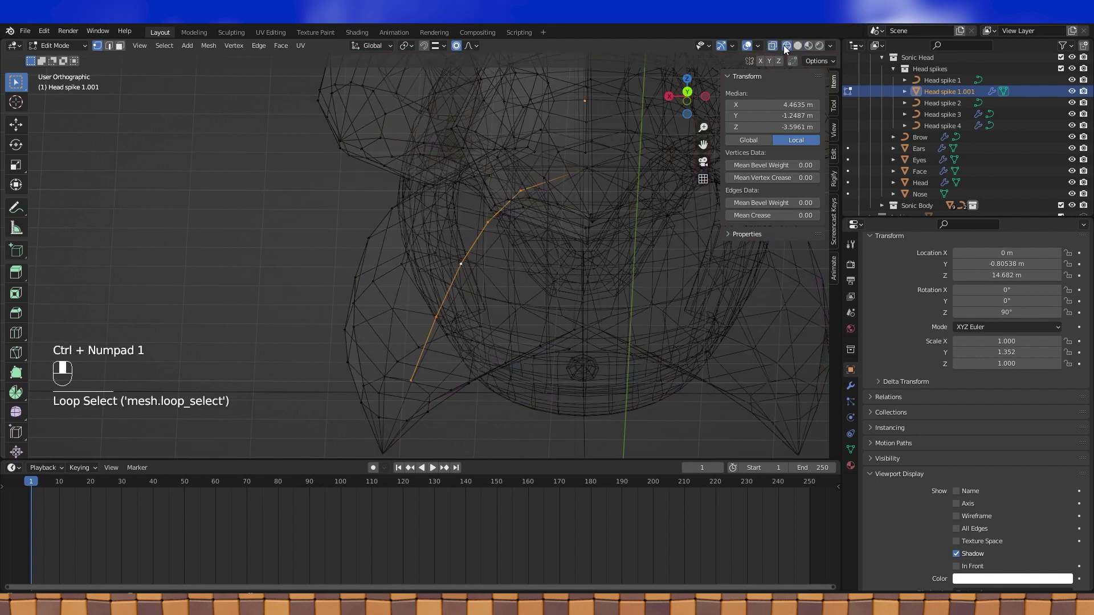
key(ctrl+KP_1)
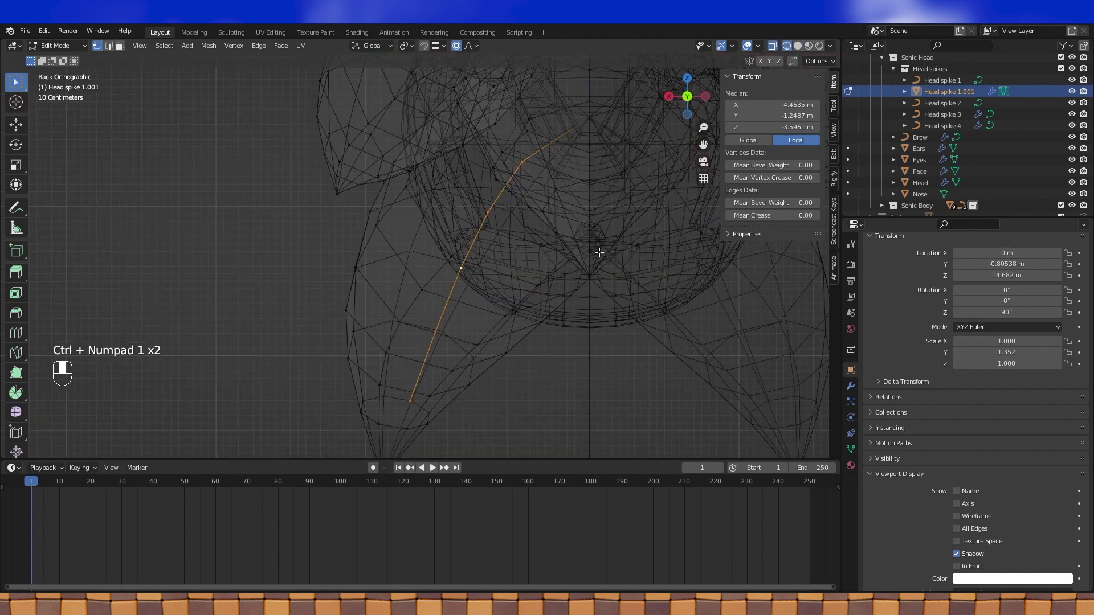
click(798, 46)
mouse_move(648, 246)
middle_down()
mouse_move(647, 200)
mouse_move(648, 218)
middle_up()
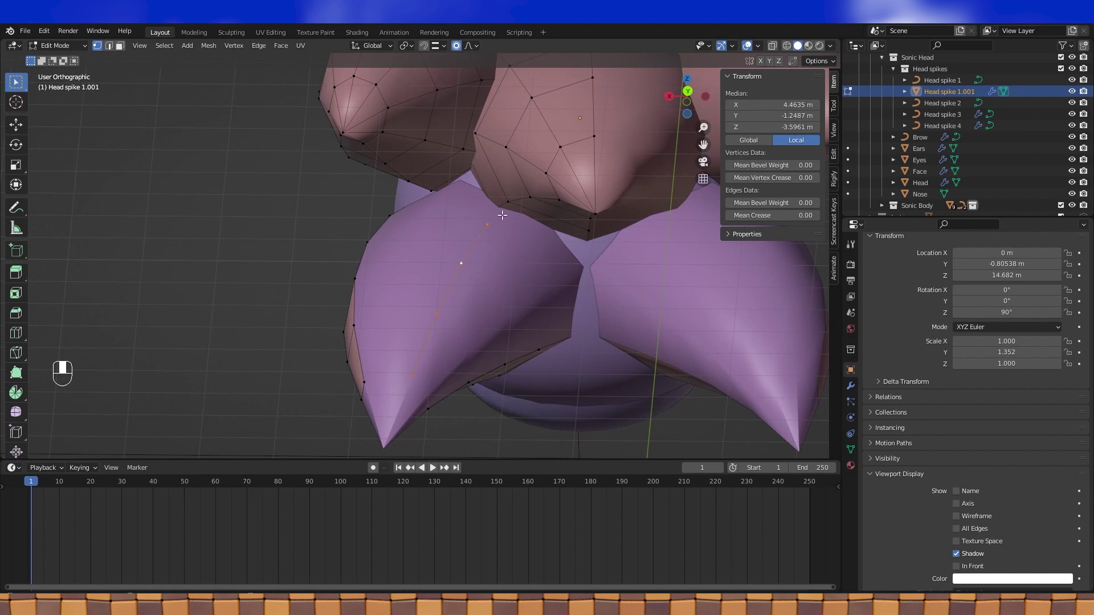
middle_drag(535, 249, 543, 253)
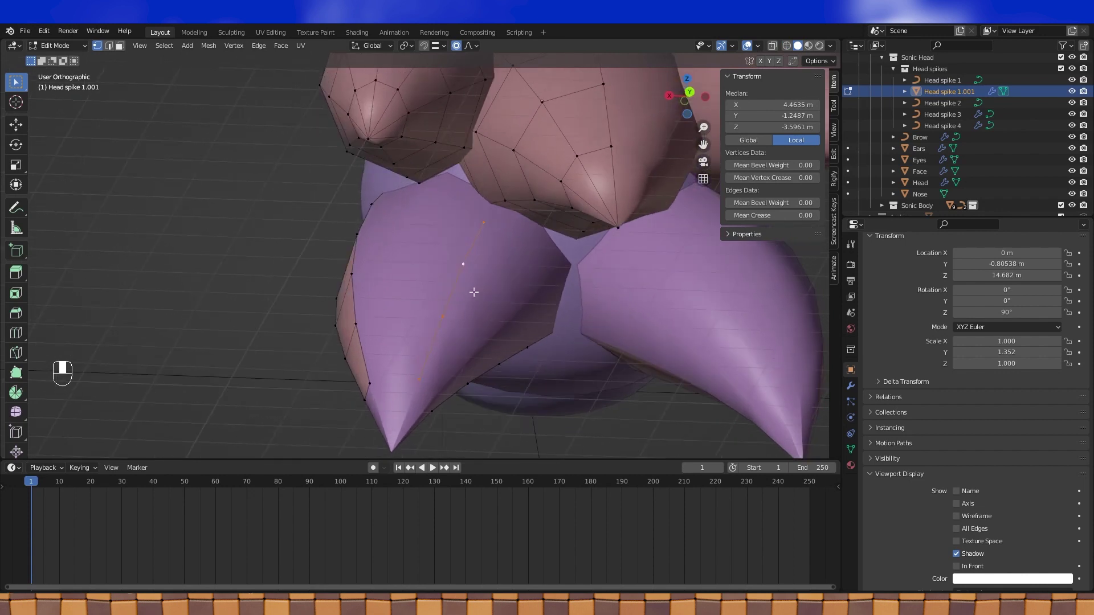
Reveal the hidden geometry and hide two edge loops on the lowest side spike to isolate the loop along its outer middle
key(alt+h)
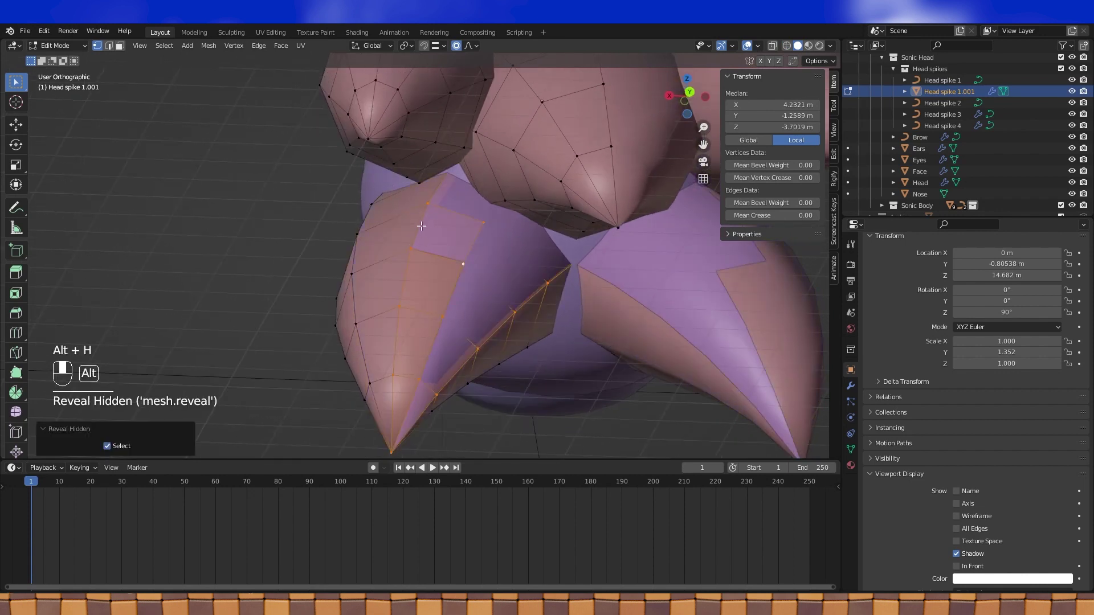
alt+click(454, 184)
key(h)
alt+click(358, 252)
key(h)
Move the root-end vertex of the isolated outer loop about 0.27 m along X with smooth, connected proportional editing
click(458, 171)
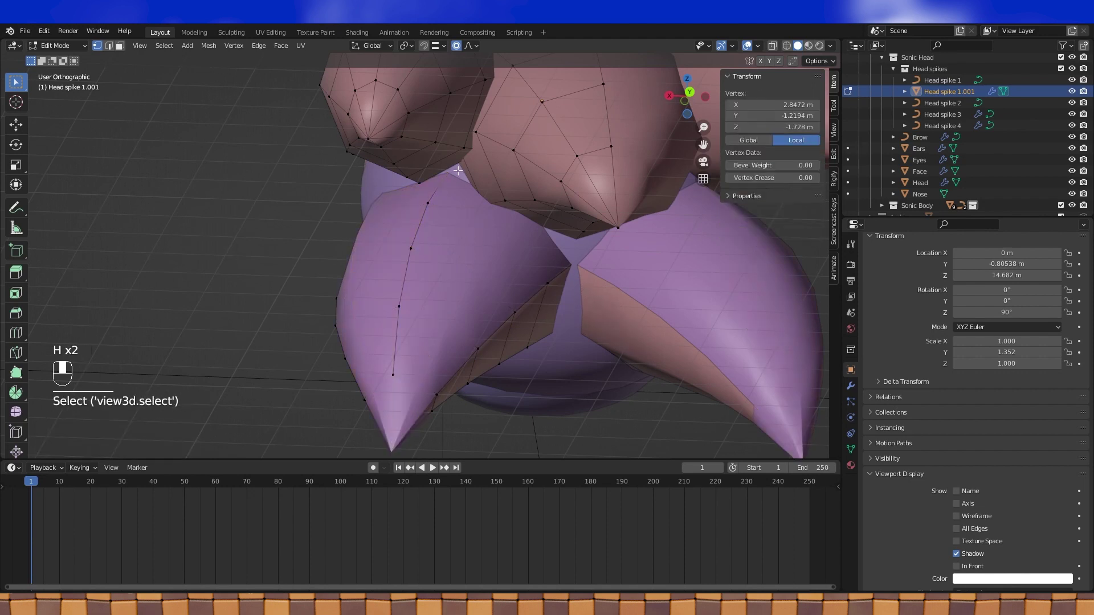
key(ctrl+KP_1)
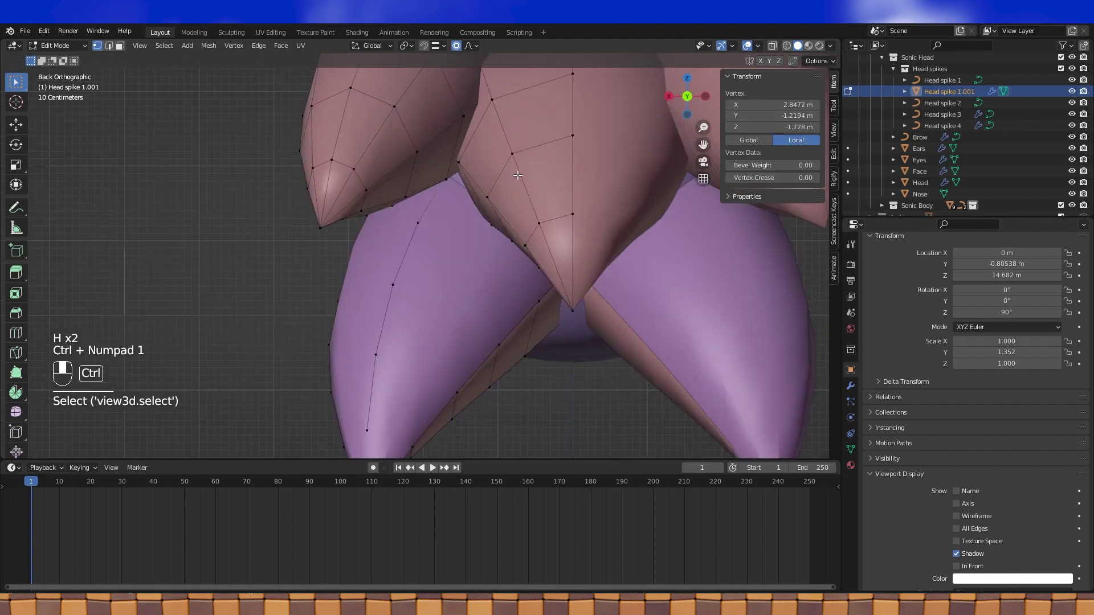
mouse_move(511, 190)
middle_down()
mouse_move(505, 158)
mouse_move(508, 169)
middle_up()
key(g)
key(x)
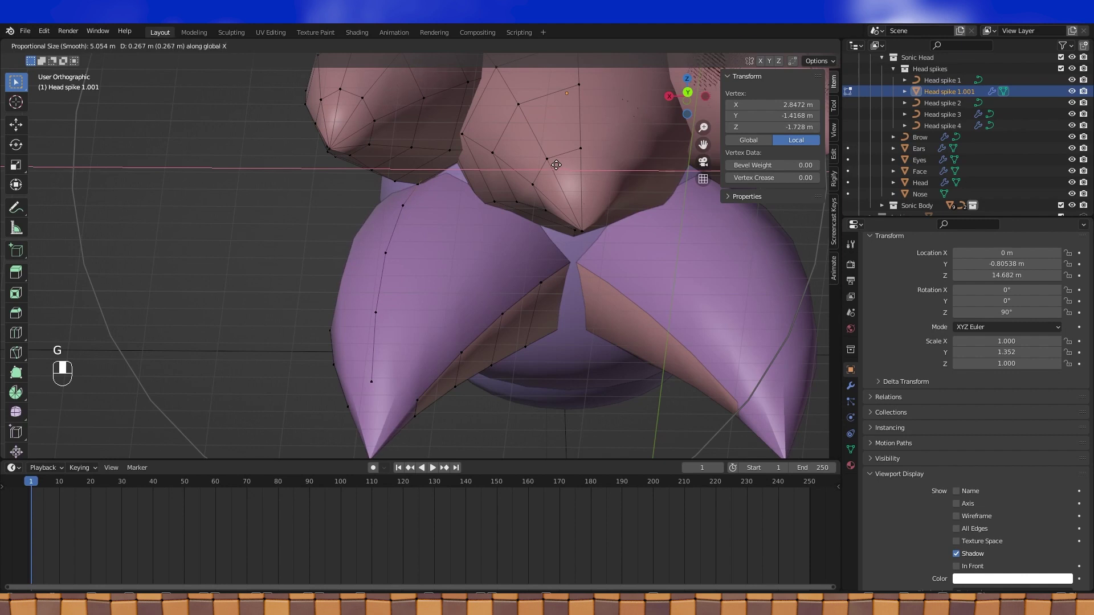
click(556, 166)
middle_drag(530, 171, 499, 184)
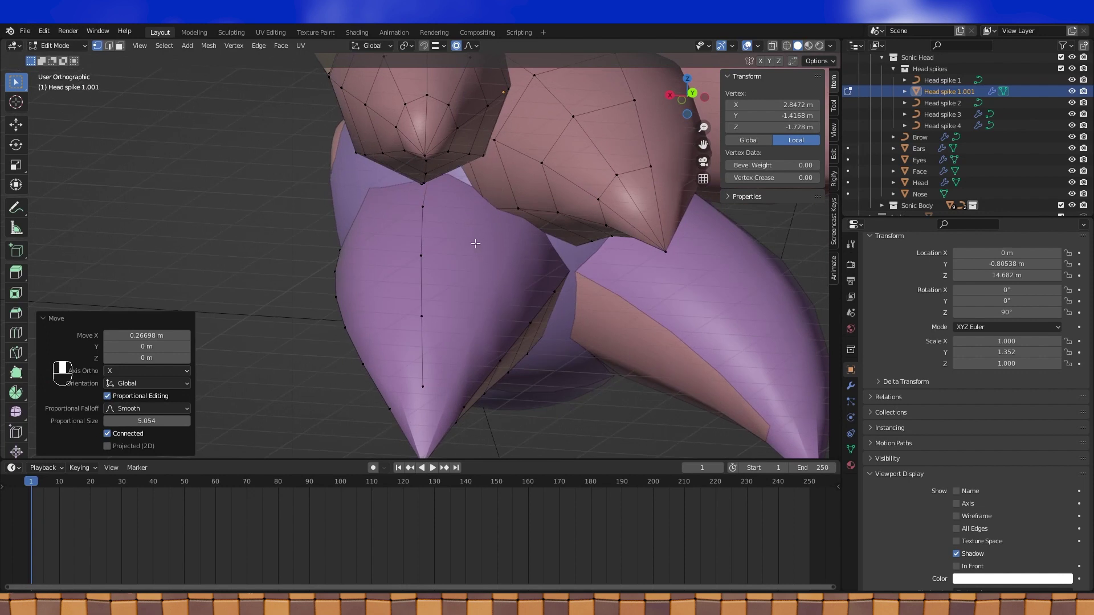
Reveal the hidden loops on the lowest side spike and check the whole spike mesh from behind
key(alt+h)
middle_drag(459, 239, 518, 264)
alt+click(547, 290)
shift+middle_drag(589, 241, 521, 175)
key(a)
middle_drag(626, 208, 595, 272)
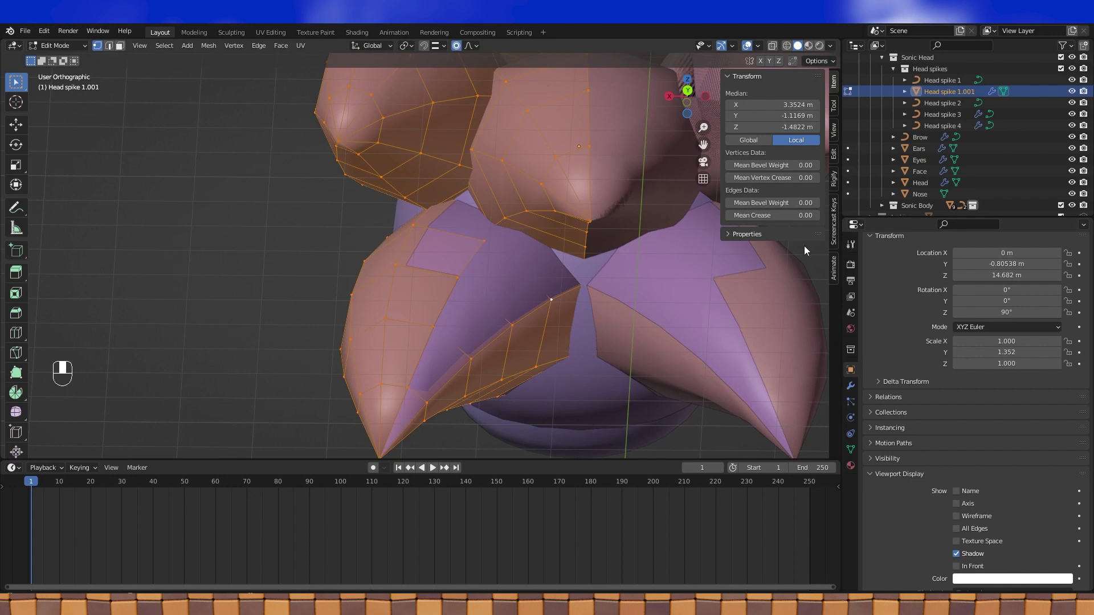
scroll(654, 251, down, 3)
middle_drag(654, 252, 655, 281)
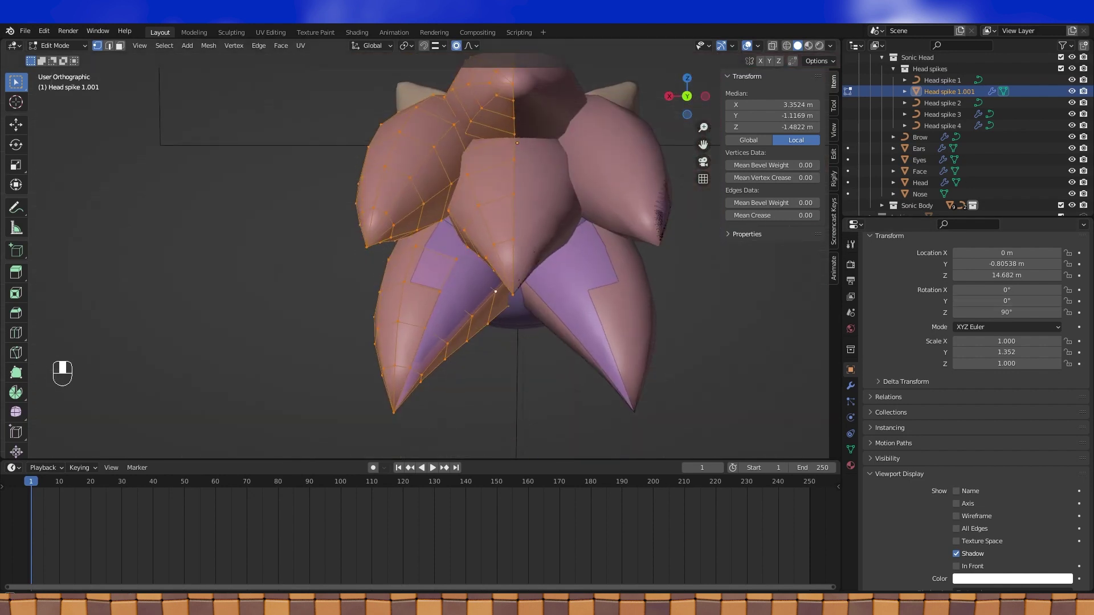
Hide the inner edge loops of the upper side spike and select the root-end vertex of its exposed lower loop
shift+middle_drag(519, 152, 501, 211)
scroll(580, 214, up, 3)
click(490, 208)
alt+shift+click(490, 207)
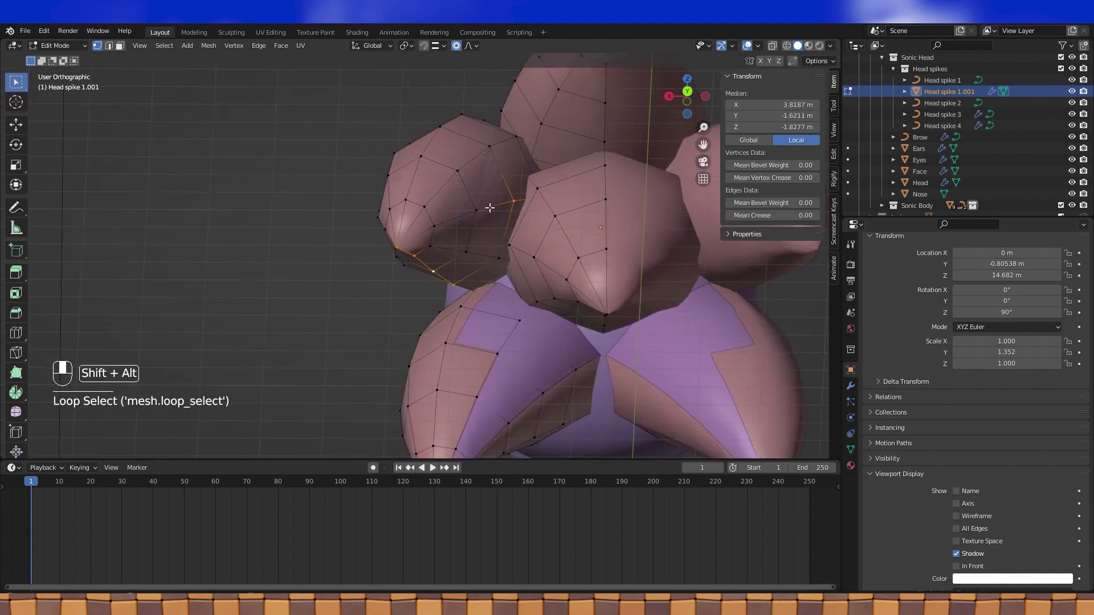
key(h)
click(515, 263)
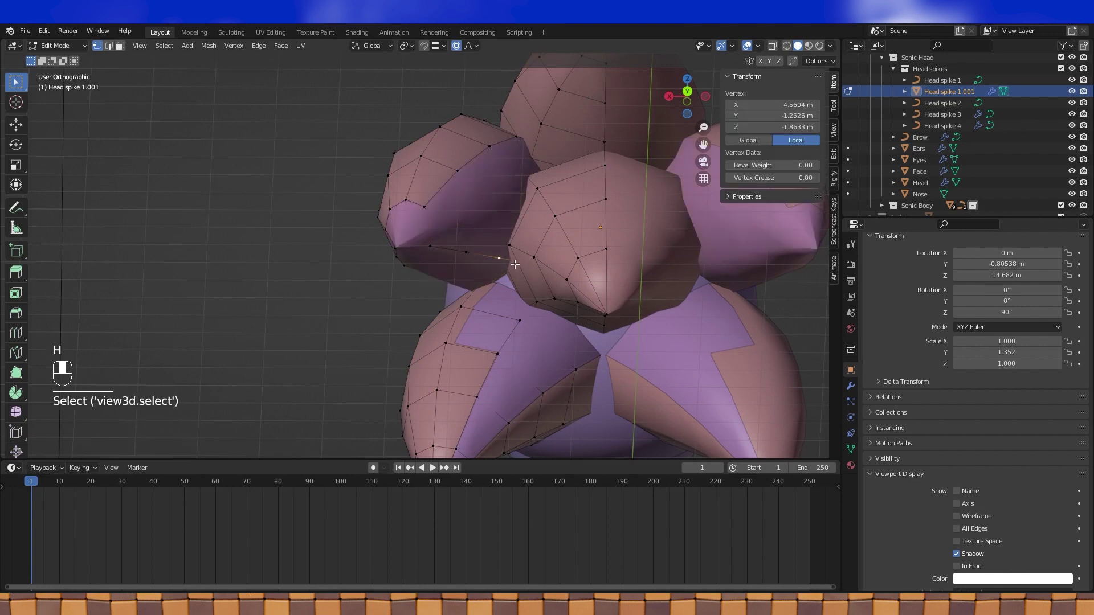
key(g)
key(z)
right_click(542, 232)
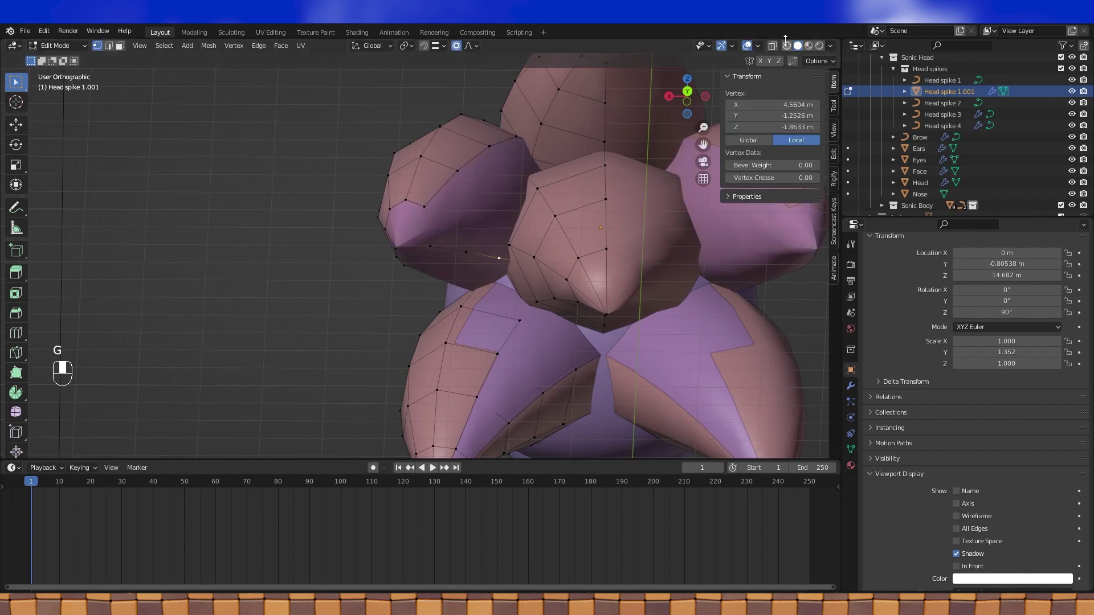
Hide the brow, ears, eyes, face, head, nose and original Head spike 1 to 4 curves, keeping only the converted spike mesh
click(787, 45)
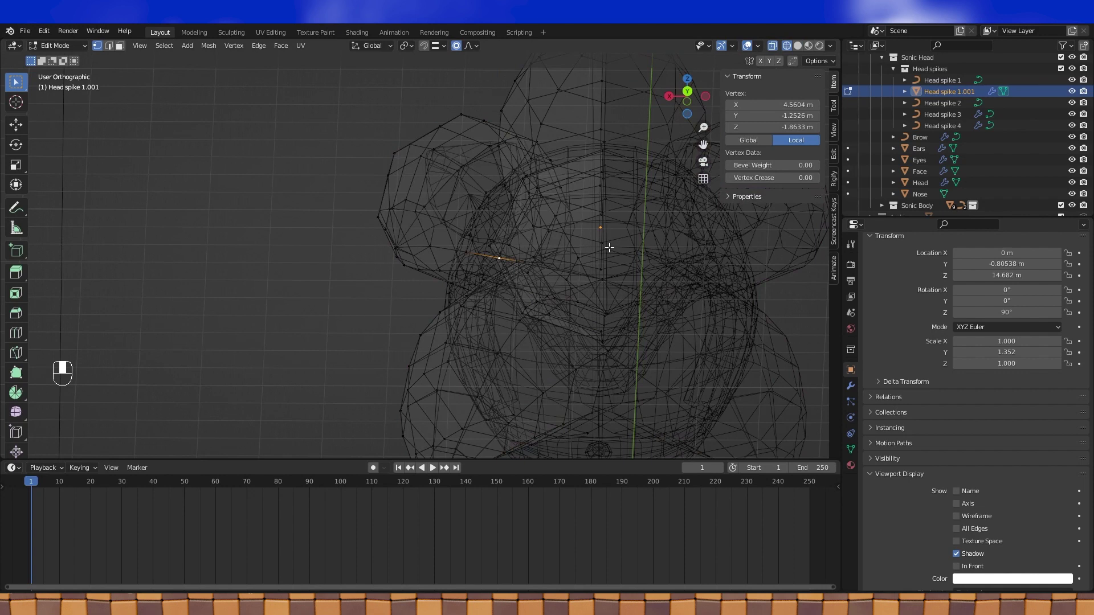
drag(1072, 137, 1072, 194)
middle_drag(620, 205, 621, 214)
click(1071, 80)
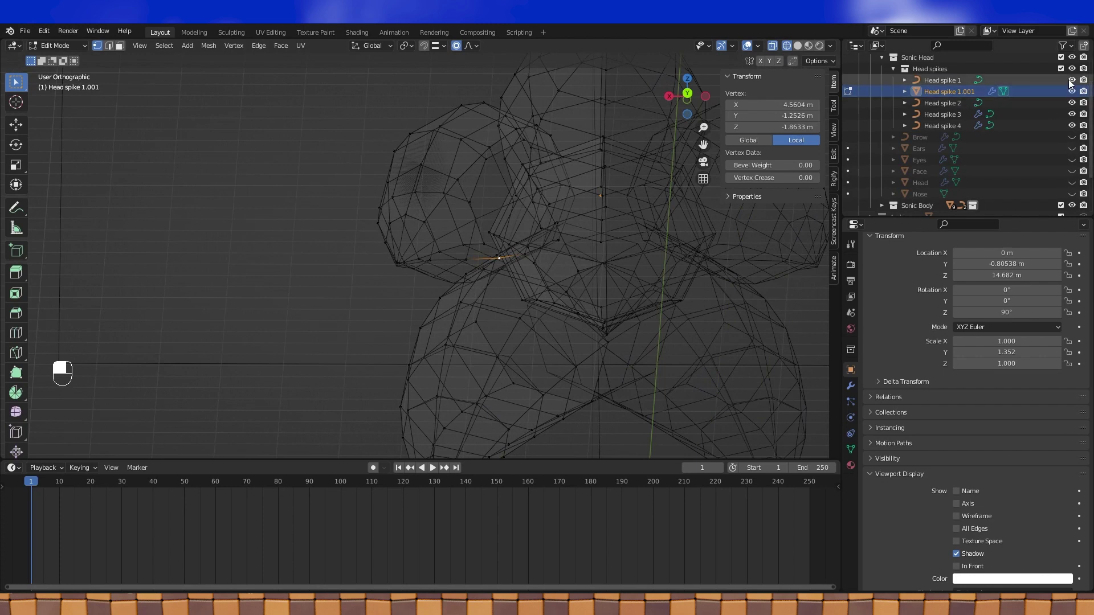
drag(1073, 104, 1072, 126)
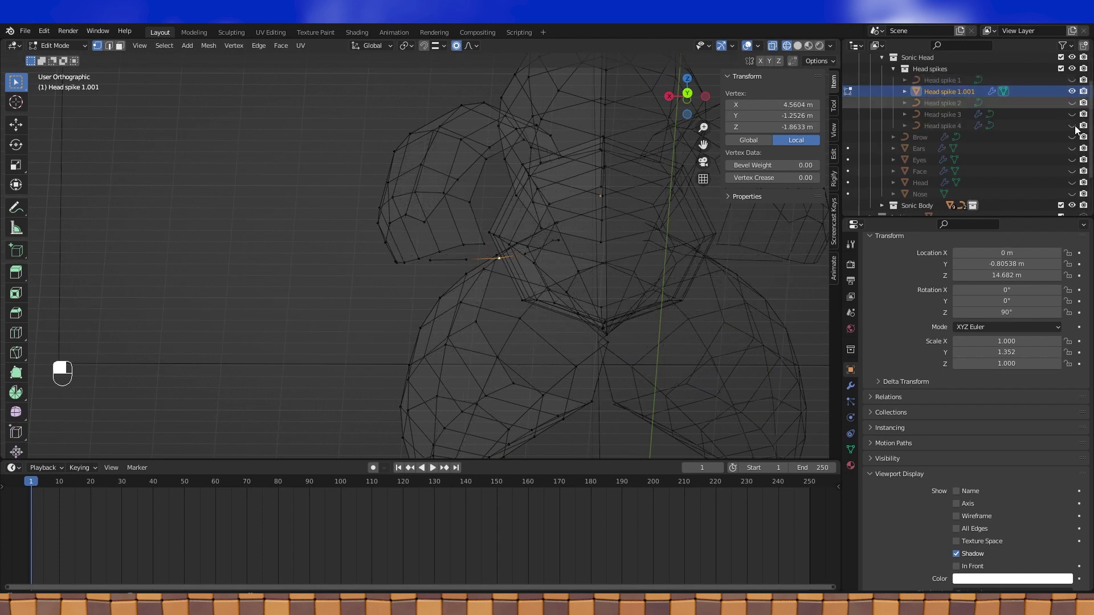
click(798, 46)
Move the lower loop's root-end vertex upward along Z with smooth, connected proportional editing
key(ctrl+KP_1)
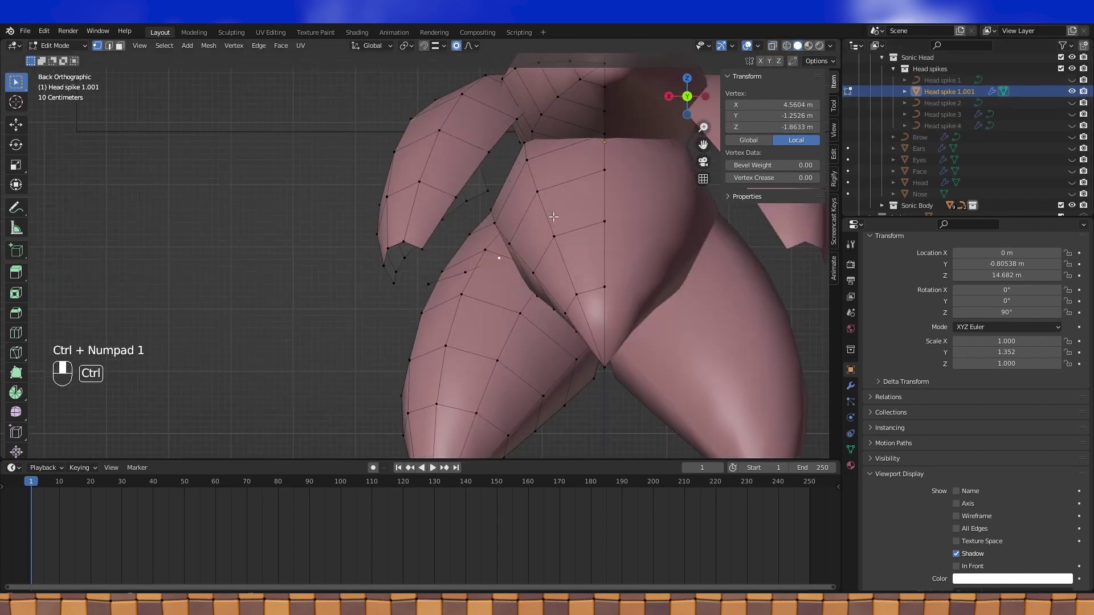
mouse_move(583, 260)
middle_down()
mouse_move(592, 256)
mouse_move(578, 252)
middle_up()
key(g)
key(z)
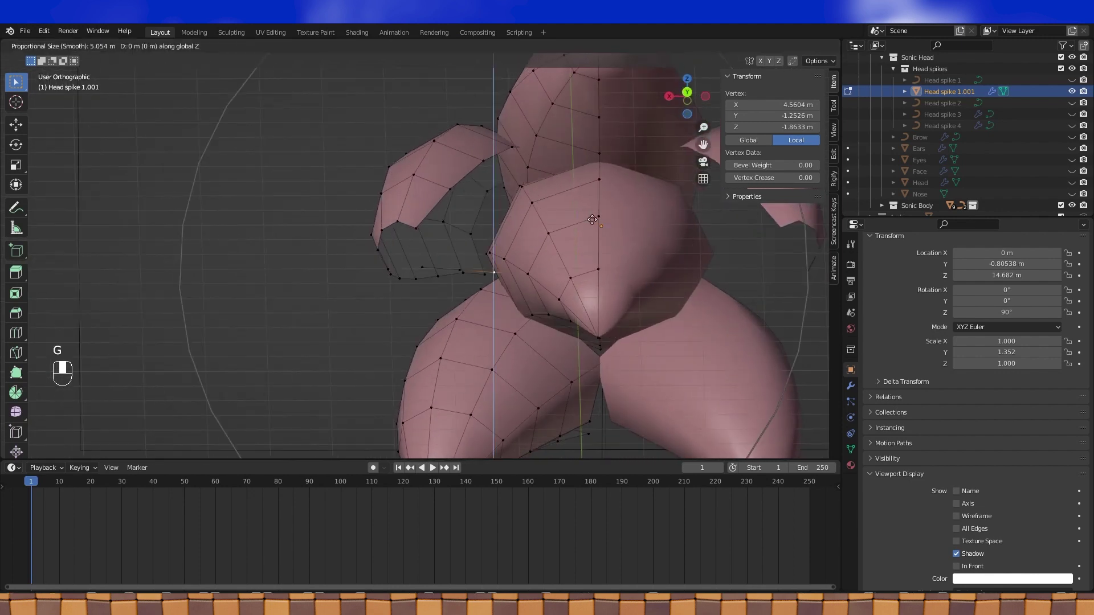
click(590, 201)
middle_drag(590, 202, 547, 234)
Reveal the hidden geometry and hide two upper edge loops of the upper side spike to isolate the loop between them
key(alt+h)
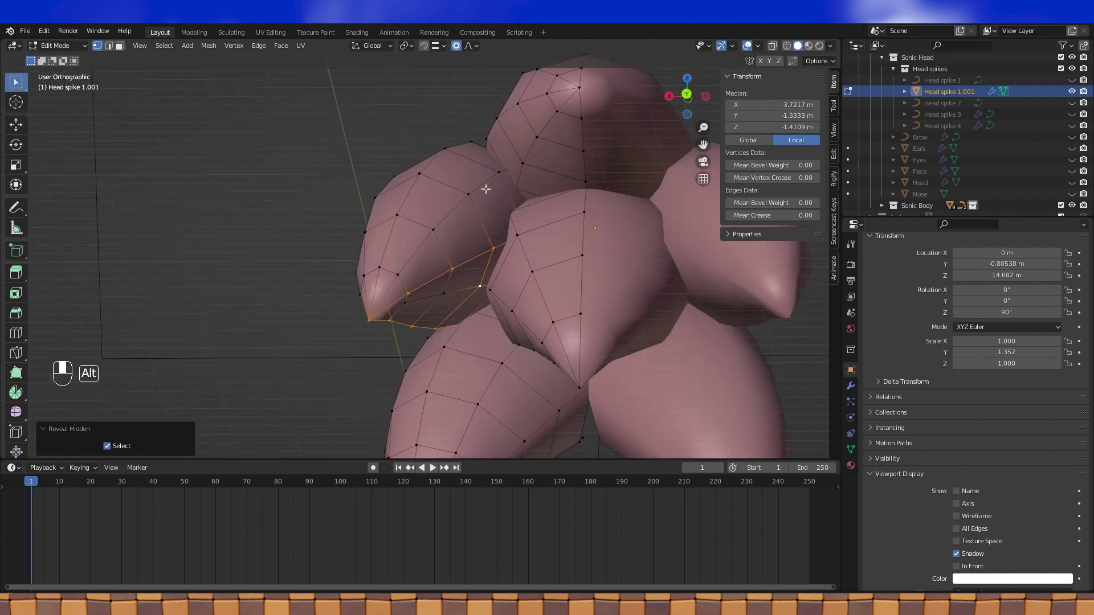
alt+click(484, 181)
key(h)
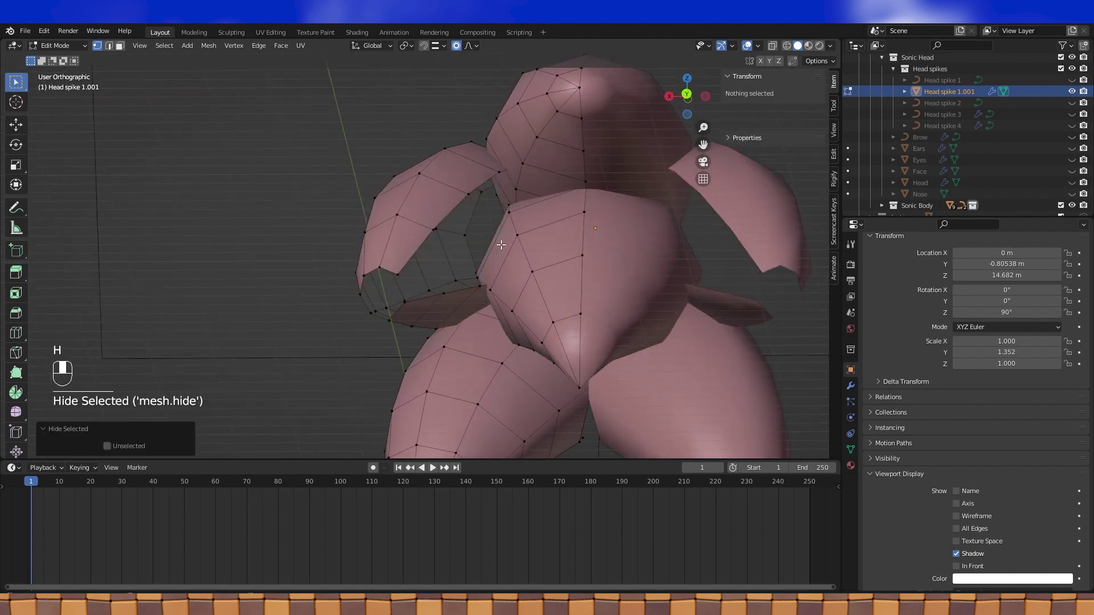
alt+click(437, 161)
key(h)
Select the root-end vertex of the upper side spike's isolated loop using wireframe, and return to solid shading
click(515, 171)
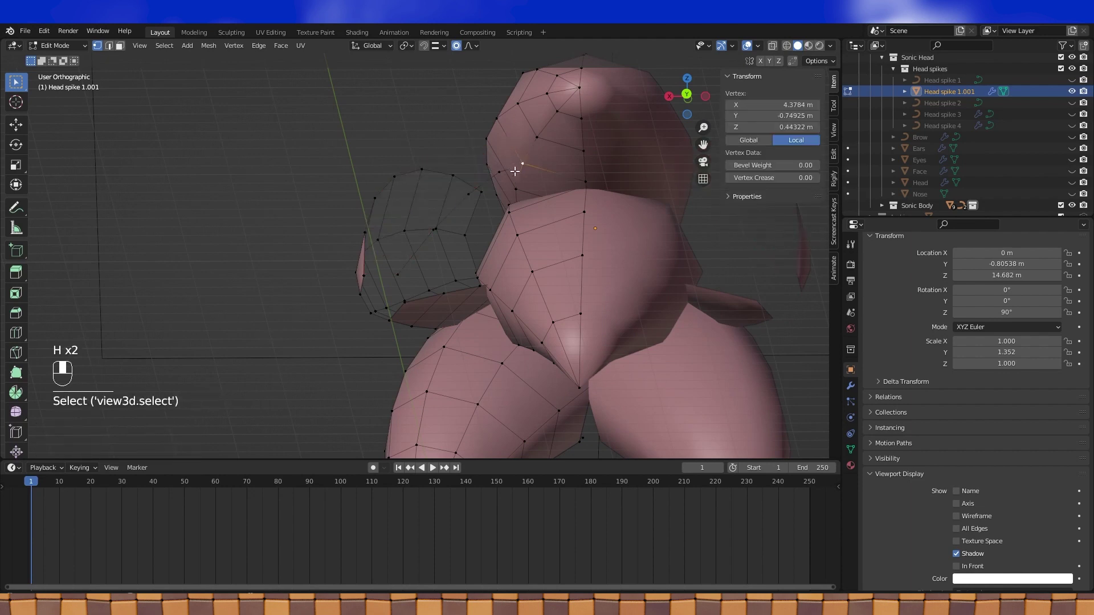
alt+click(465, 182)
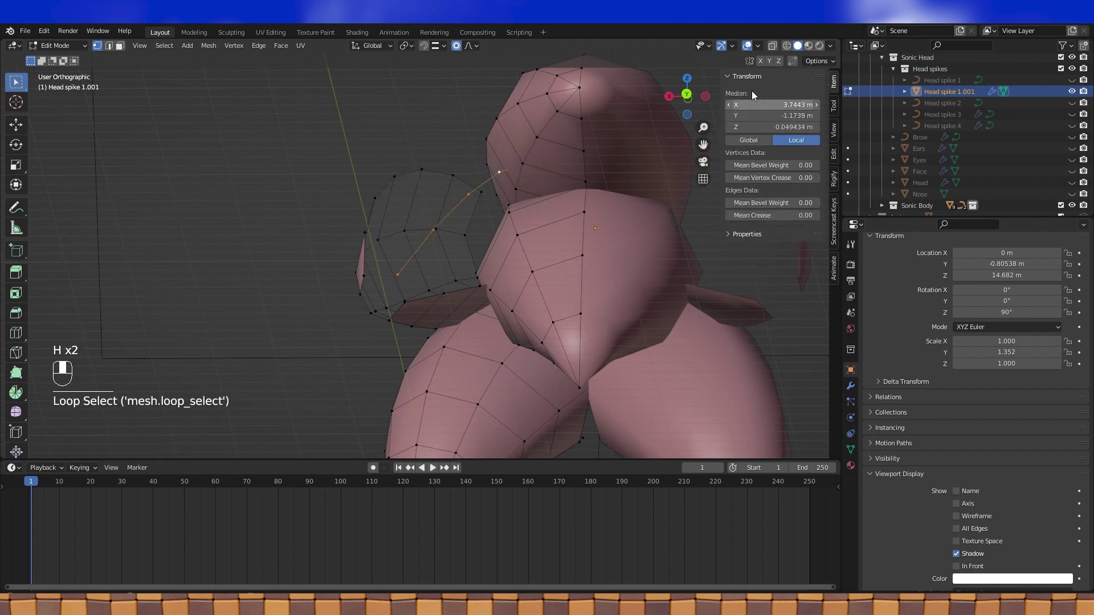
click(786, 46)
click(529, 169)
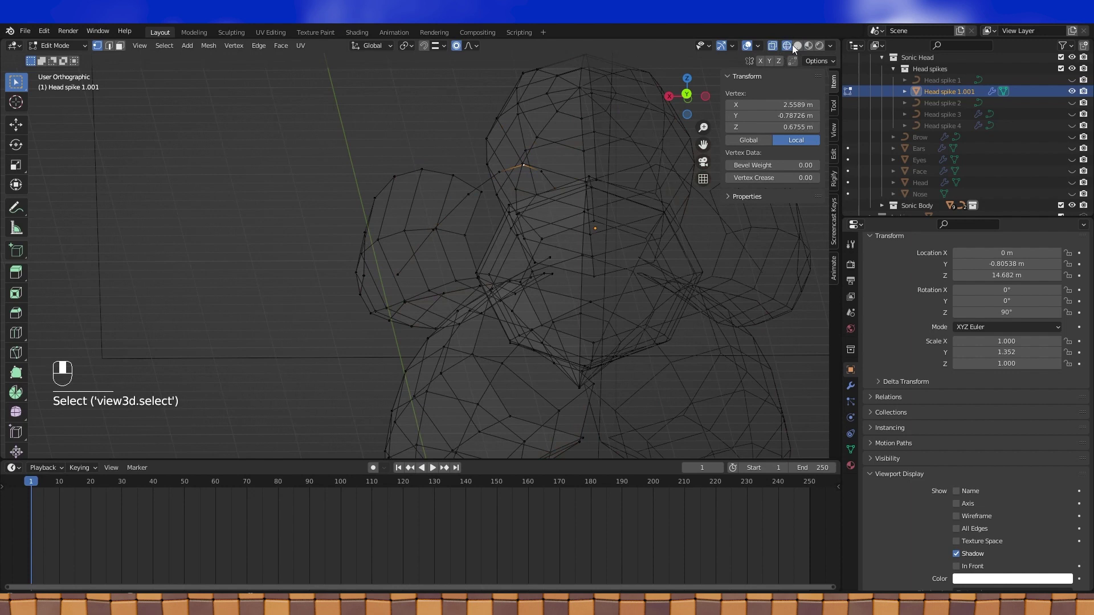
click(797, 45)
key(Tab)
key(Tab)
Move the selected root vertex about 0.41 m down along Z with smooth, connected proportional editing
middle_drag(534, 239, 522, 220)
key(g)
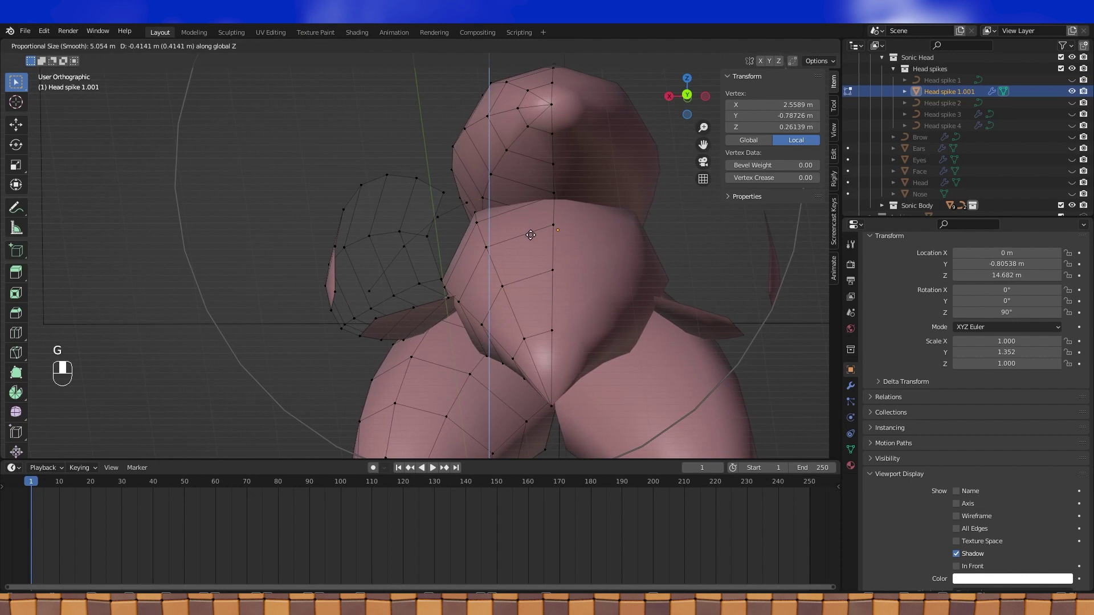
click(530, 235)
middle_drag(531, 235, 516, 204)
Reveal the hidden loops on the upper side spike and compare the mesh in Object Mode and Edit Mode
key(alt+h)
key(Tab)
key(Tab)
key(Tab)
key(Tab)
middle_drag(484, 252, 531, 249)
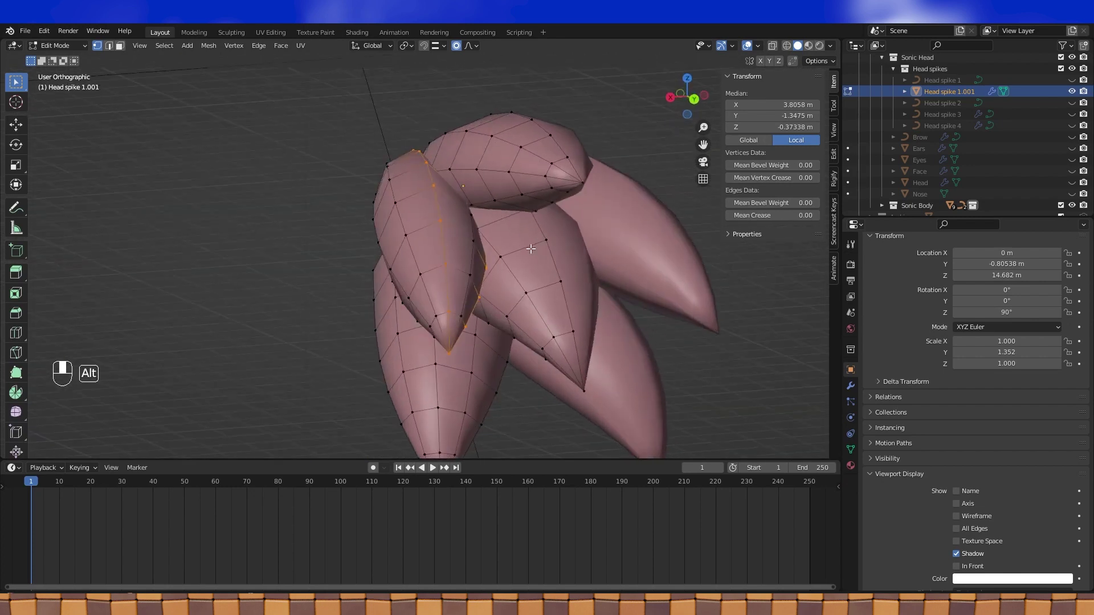
Select edge loops towards the tips of the central back spike and the lowest side spike
alt+shift+click(531, 249)
shift+middle_drag(544, 339, 567, 265)
shift+click(605, 314)
middle_drag(510, 317, 581, 310)
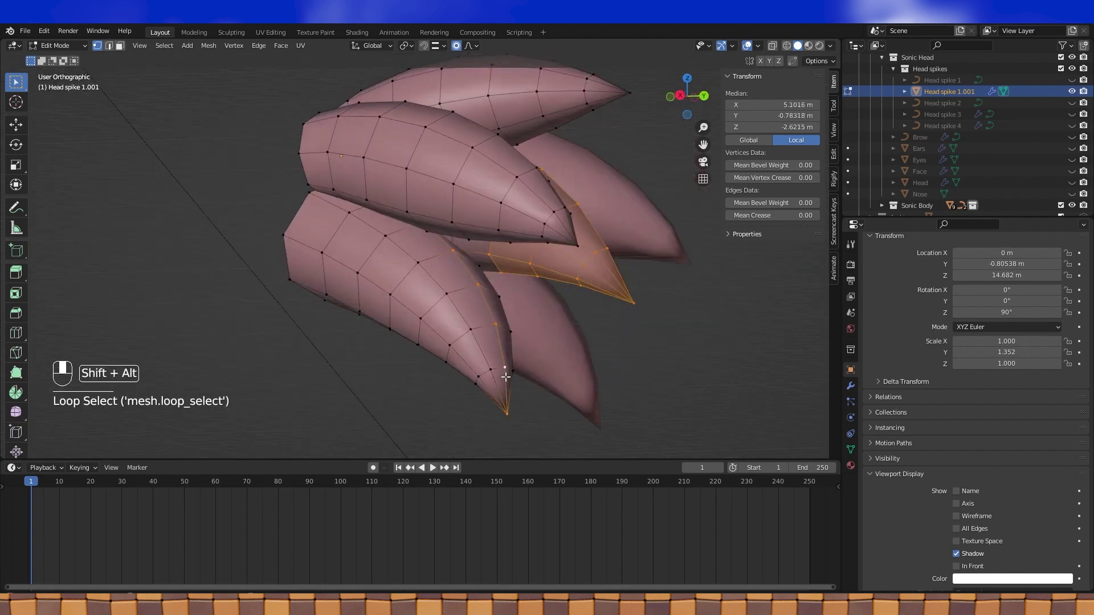
Show the brow, ears, eyes, face, head and nose again
middle_drag(461, 289, 395, 276)
drag(1073, 183, 1070, 138)
middle_drag(381, 246, 335, 226)
Extend the selection over the exposed outer parts of the side spikes, undoing the unwanted loop selections
alt+shift+click(555, 291)
middle_drag(515, 296, 398, 265)
middle_drag(475, 276, 519, 195)
alt+shift+click(523, 255)
key(ctrl+z)
key(ctrl+z)
shift+middle_drag(464, 240, 395, 212)
middle_drag(394, 258, 447, 255)
middle_drag(465, 203, 504, 305)
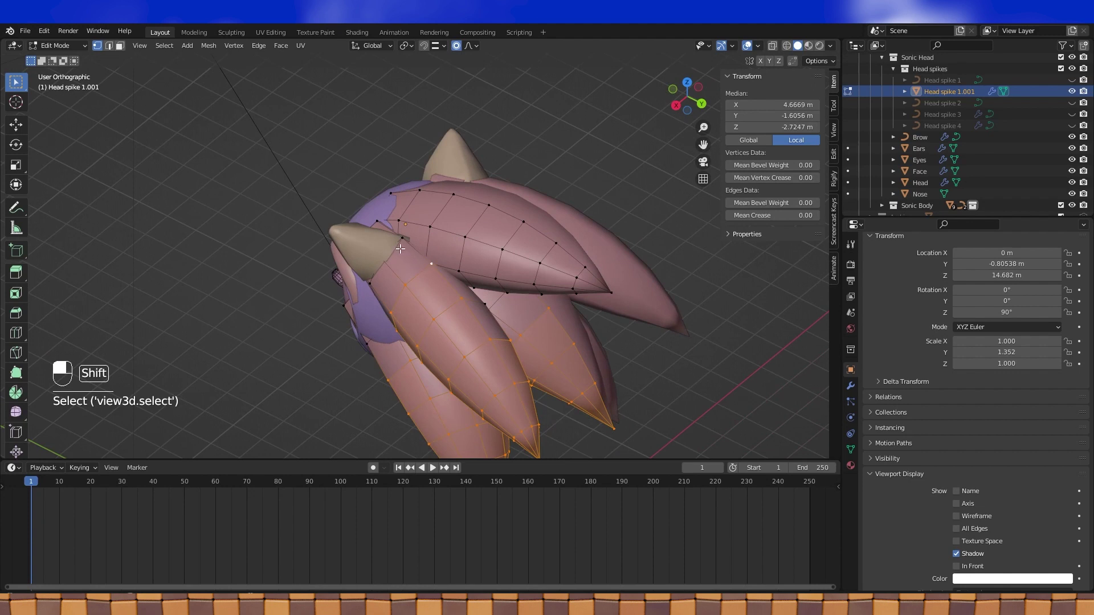
Add the edge loops of the top spike's outer part to the selection
middle_drag(570, 279, 499, 280)
alt+shift+click(572, 271)
alt+shift+click(541, 260)
alt+shift+click(512, 251)
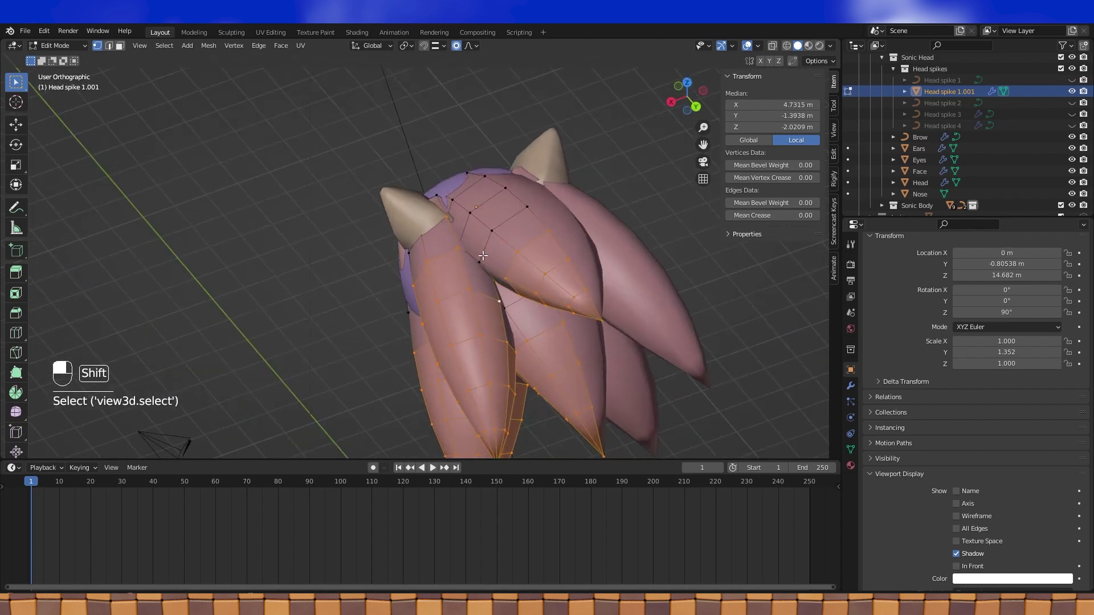
middle_drag(495, 190, 499, 231)
middle_drag(321, 263, 552, 268)
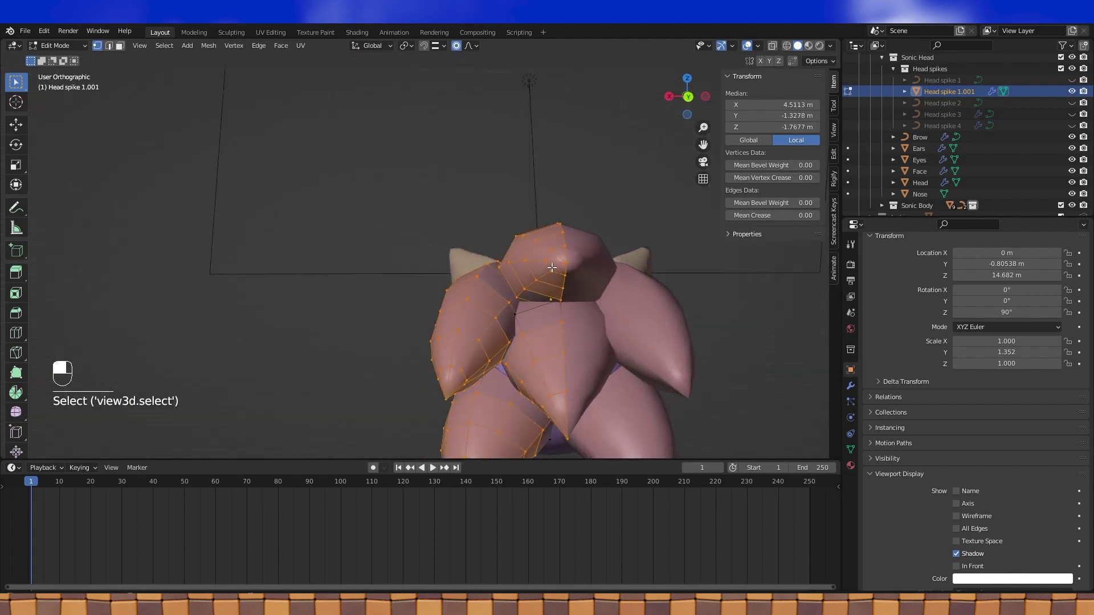
Duplicate the selected outer spike parts in place, separate them into their own object and select it in Object Mode
key(shift+d)
click(552, 268)
key(p)
click(551, 268)
key(Tab)
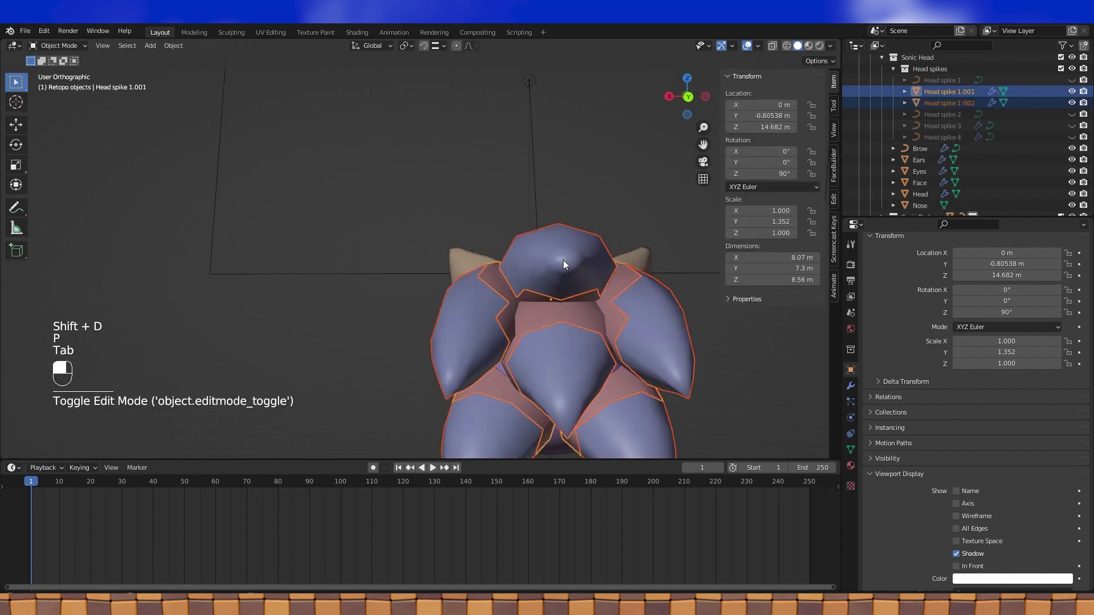
click(563, 260)
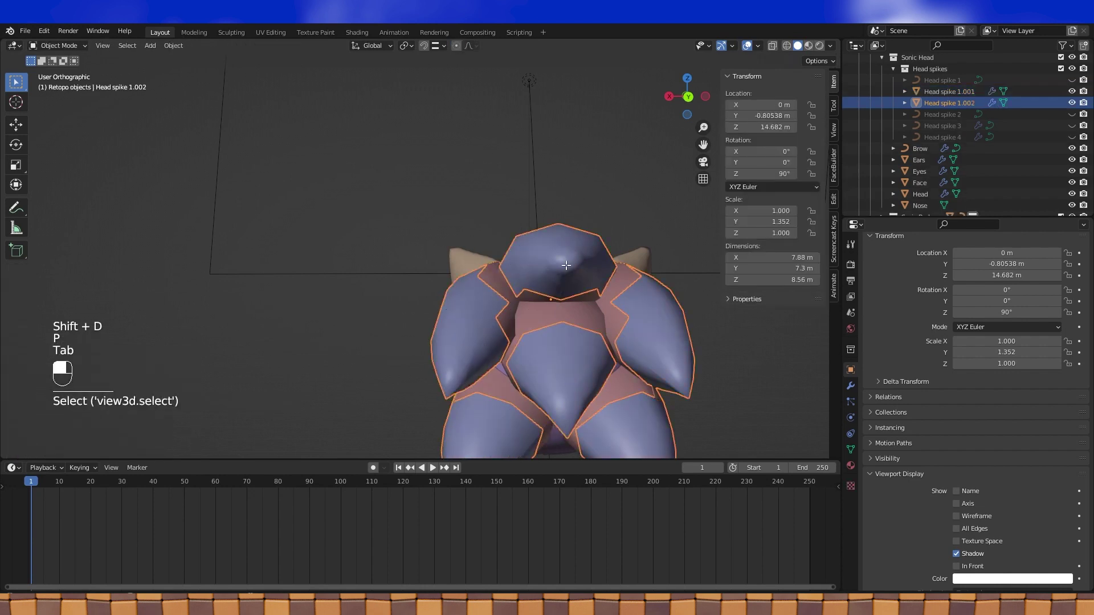
Examine the separated outer spike copy's mesh from behind in Edit Mode
key(Tab)
key(a)
mouse_move(563, 259)
middle_down()
mouse_move(582, 233)
mouse_move(524, 245)
mouse_move(602, 244)
mouse_move(568, 244)
mouse_move(555, 258)
mouse_move(564, 268)
middle_up()
scroll(593, 275, up, 2)
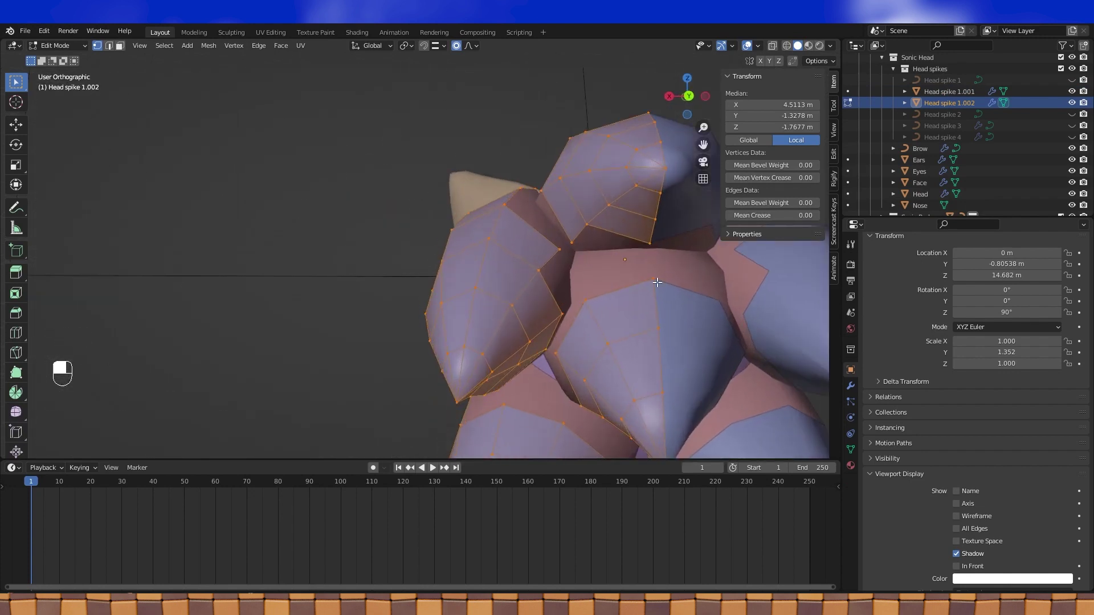
click(653, 274)
shift+middle_drag(652, 273, 599, 294)
middle_drag(599, 294, 590, 294)
key(Tab)
Turn on wireframe display for the remaining head parts, including the head and the brow
click(637, 283)
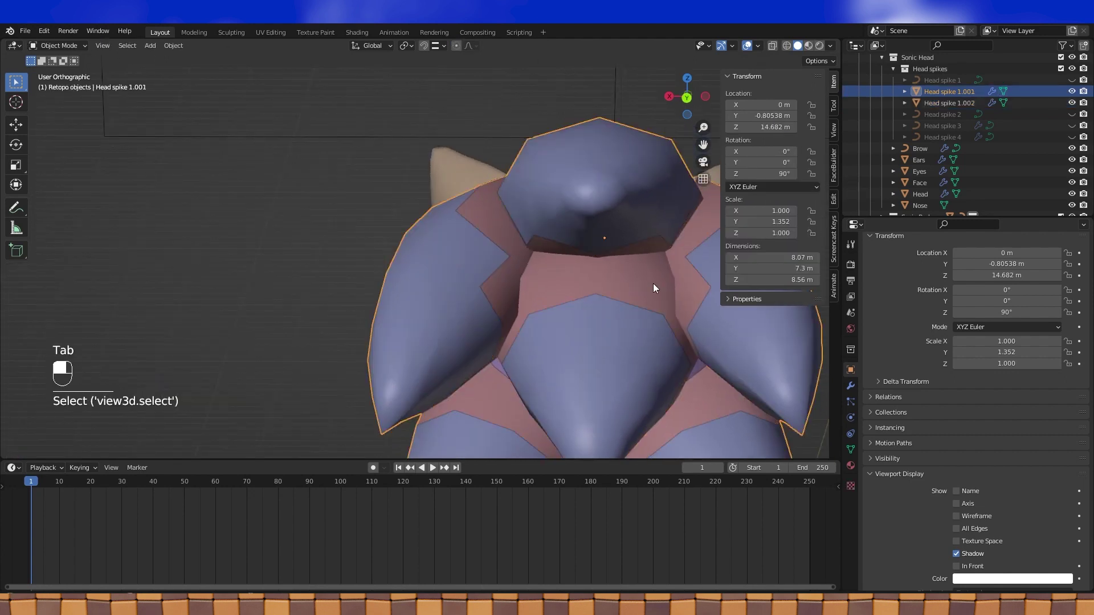
scroll(653, 283, down, 1)
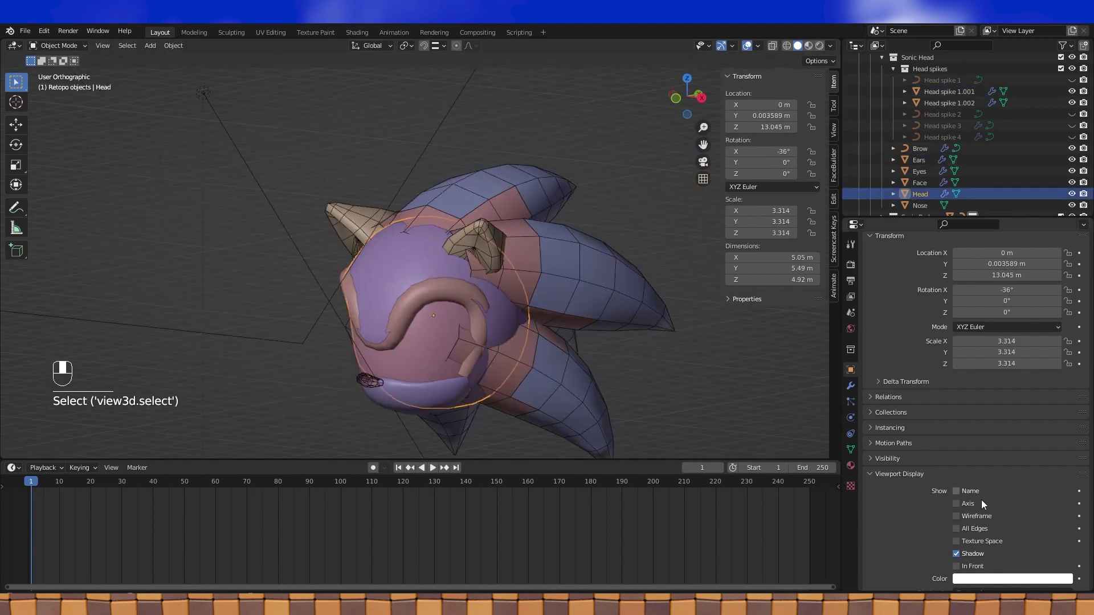
click(956, 515)
click(433, 288)
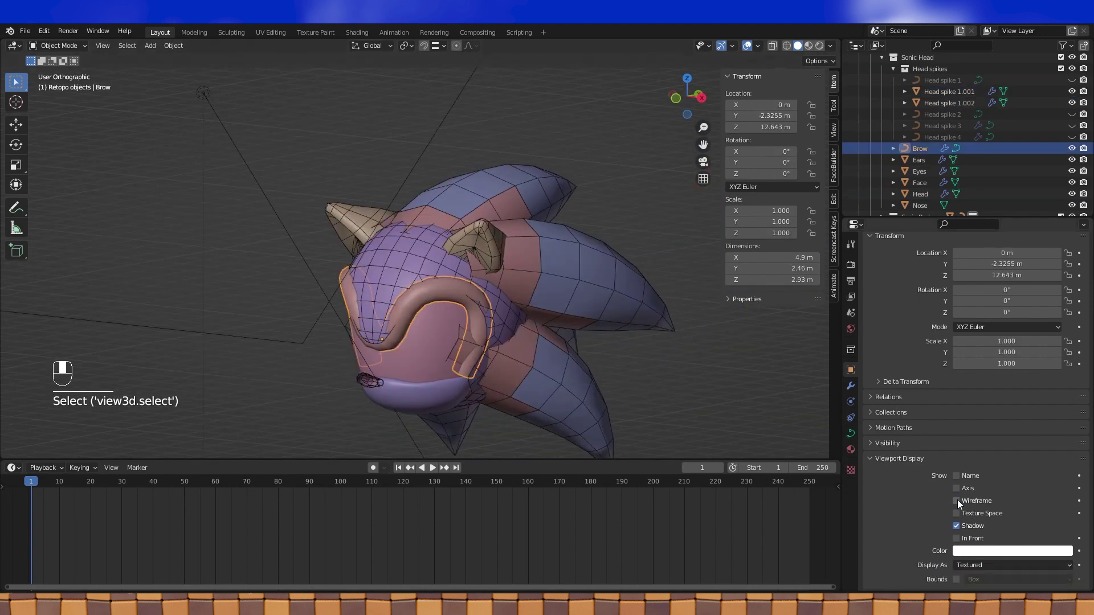
click(956, 502)
click(433, 339)
Correct the inverted face normals of the whole nose mesh
middle_drag(459, 367, 476, 368)
click(374, 388)
key(Tab)
key(a)
key(alt+n)
click(374, 398)
key(Tab)
Select the separated outer spike copy and set it to display in front of the other objects
click(662, 392)
middle_drag(746, 393, 593, 365)
click(603, 308)
click(957, 567)
mouse_move(562, 357)
middle_down()
mouse_move(534, 368)
mouse_move(548, 379)
mouse_move(650, 363)
mouse_move(685, 377)
mouse_move(599, 378)
mouse_move(650, 344)
middle_up()
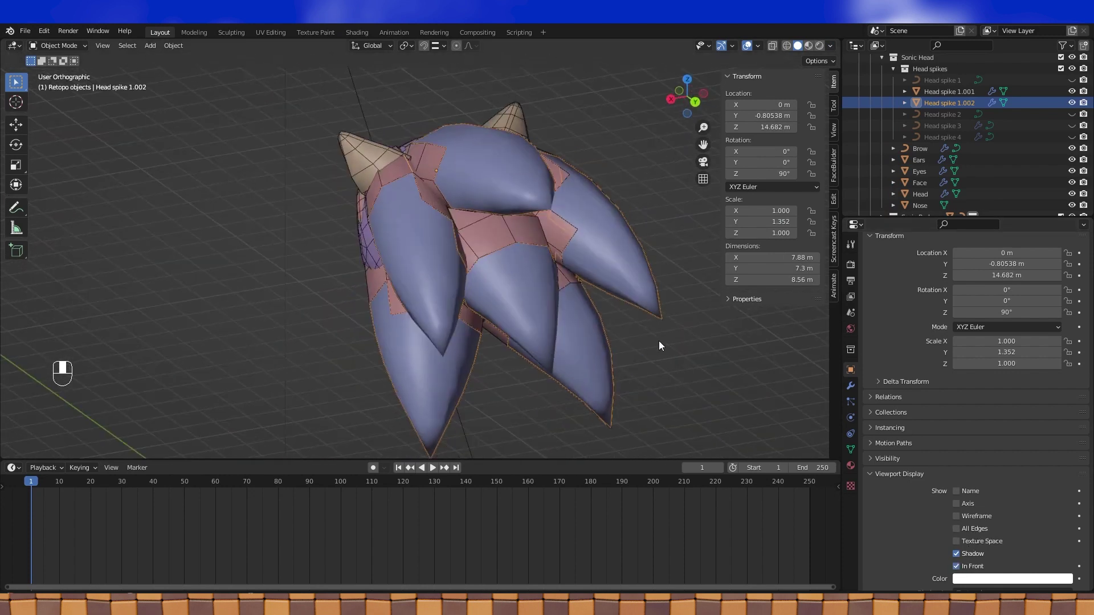
click(696, 364)
click(628, 252)
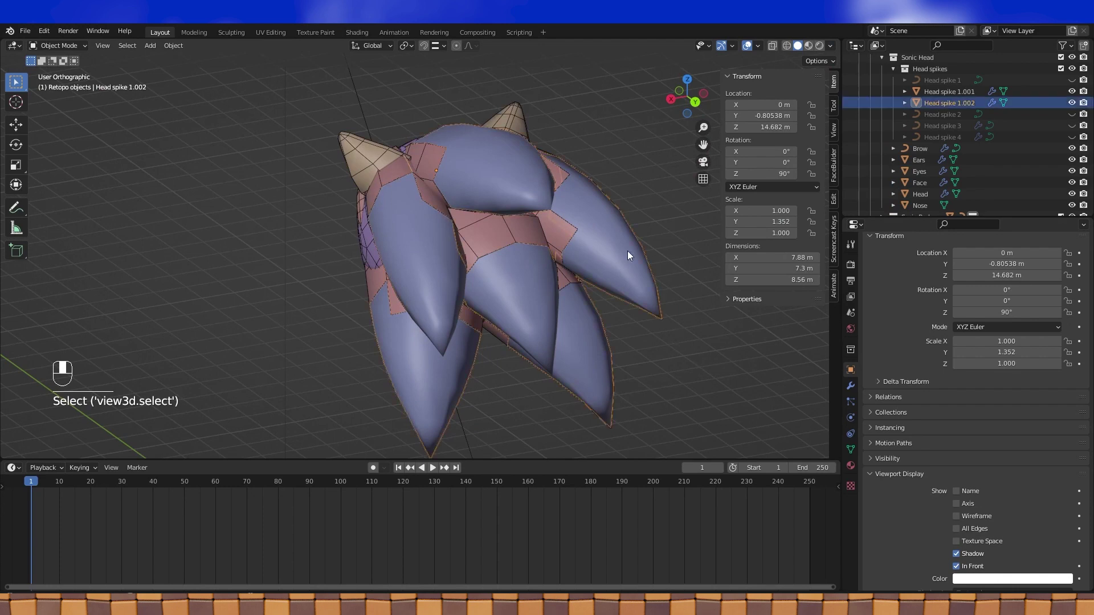
Start editing the outer spike copy's back edges with proportional editing turned off and snapping turned on
key(Tab)
shift+middle_drag(627, 251, 602, 319)
middle_drag(603, 319, 586, 296)
scroll(590, 319, up, 1)
shift+middle_drag(593, 345, 608, 278)
middle_drag(608, 278, 551, 272)
scroll(586, 278, up, 2)
click(575, 317)
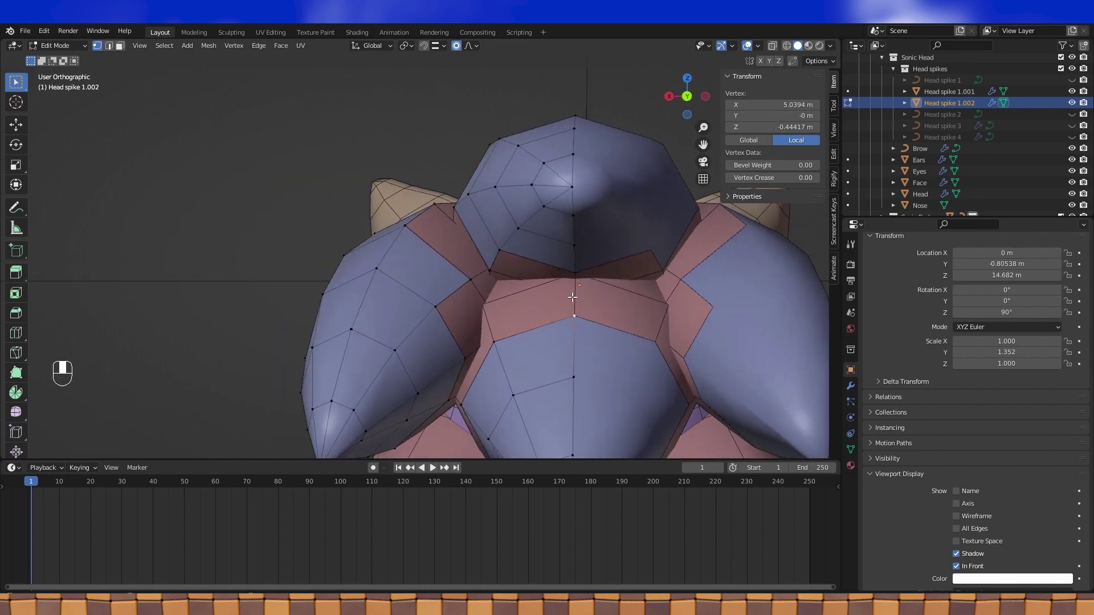
key(e)
click(492, 317)
click(436, 46)
click(438, 46)
click(436, 47)
click(410, 85)
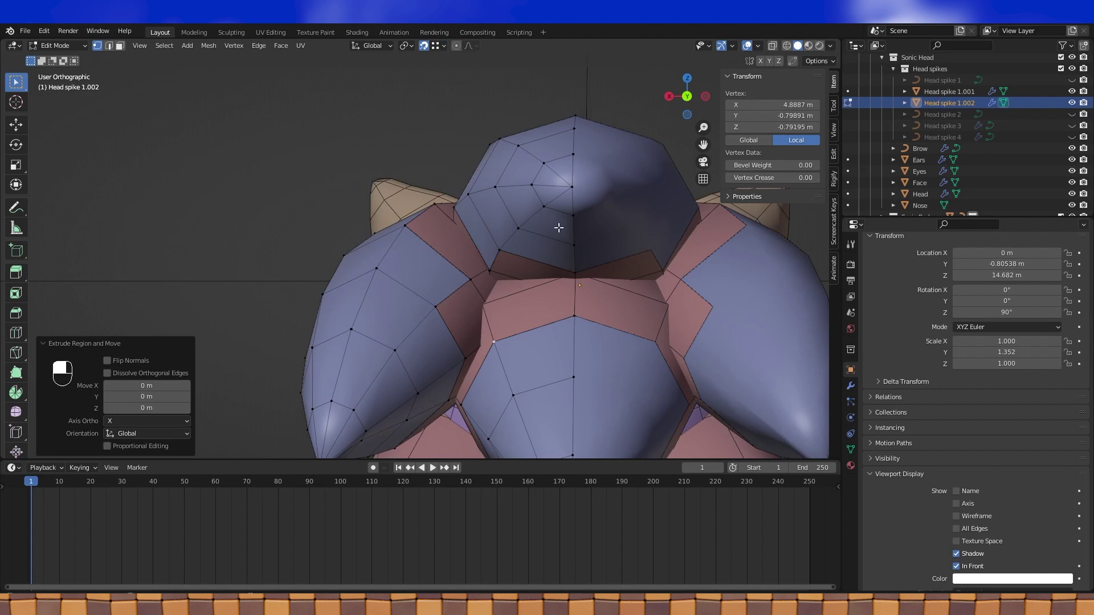
Extrude the central back spike's upper corner vertex upward, fill a face to the top spike and correct its normals
key(e)
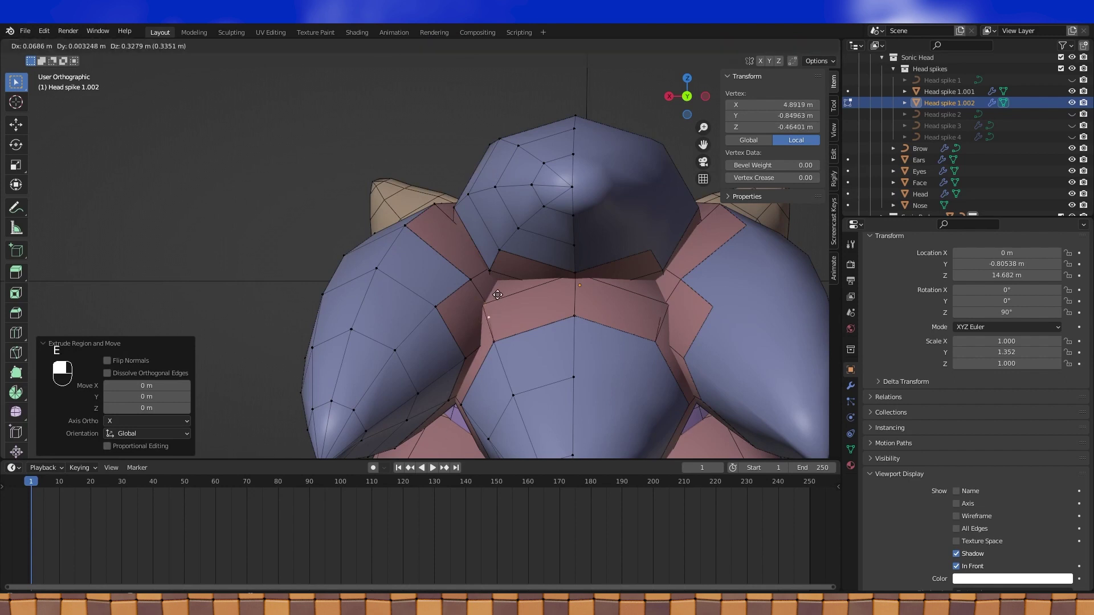
click(497, 294)
shift+middle_drag(490, 293, 485, 277)
shift+click(569, 297)
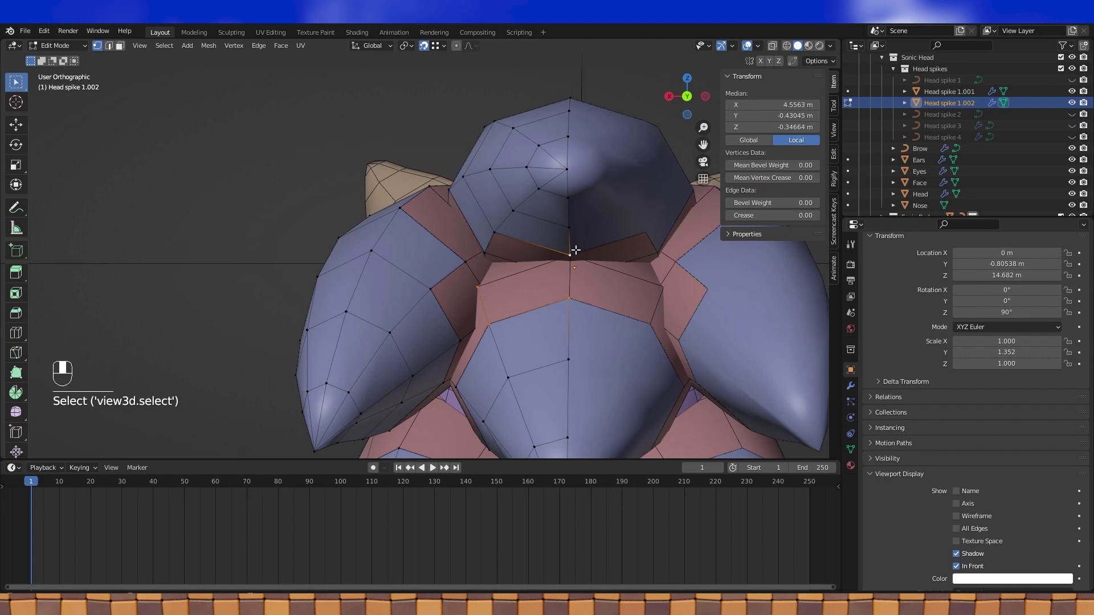
key(f)
middle_drag(575, 250, 585, 279)
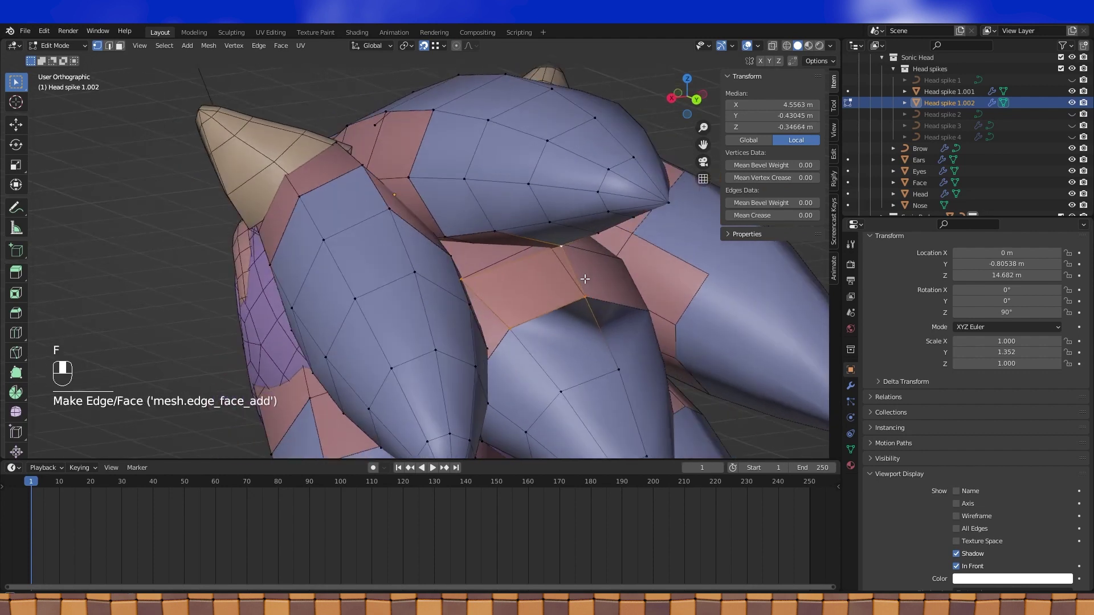
key(alt+n)
click(589, 292)
Extrude the new face's outer corner vertex downward and fill the faces joining it to the central back spike
shift+middle_drag(589, 291, 558, 289)
middle_drag(558, 289, 454, 223)
click(475, 228)
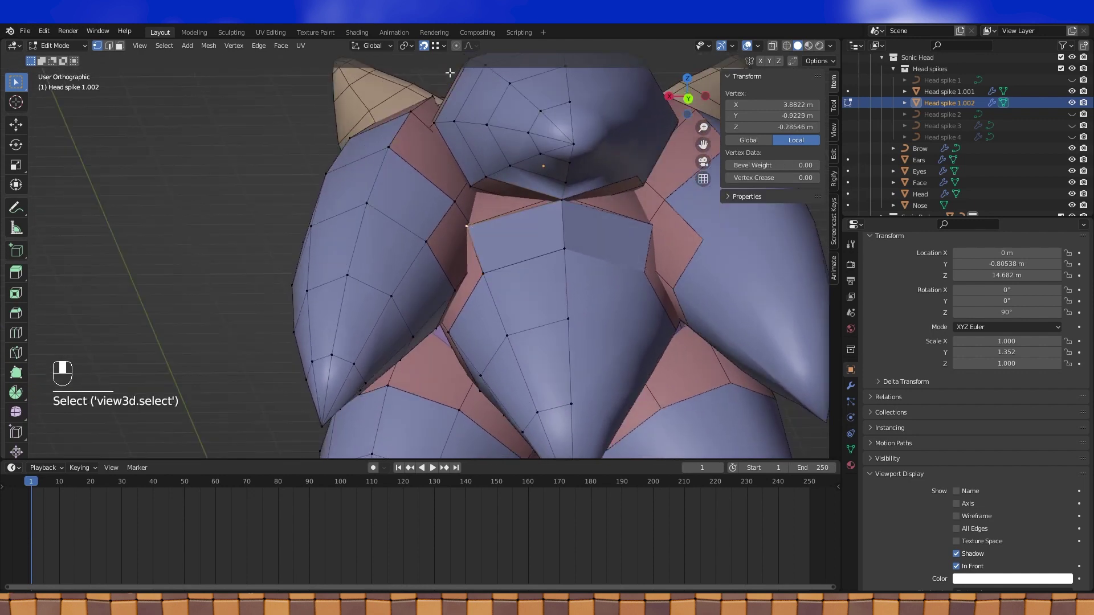
click(440, 46)
key(e)
click(467, 272)
middle_drag(467, 272, 465, 231)
shift+click(478, 273)
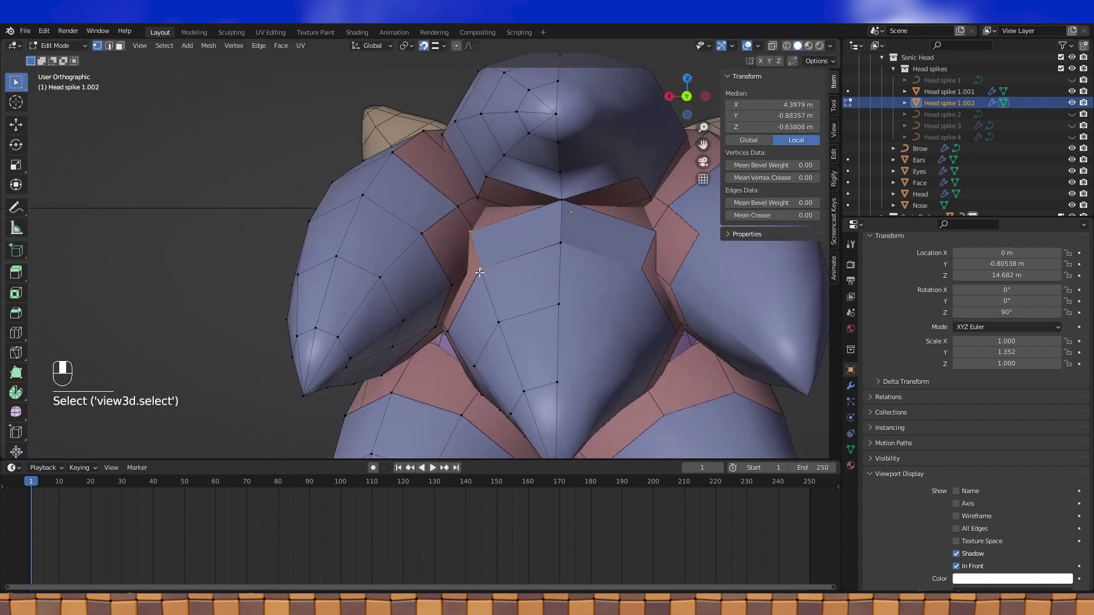
key(f)
middle_drag(479, 273, 473, 267)
shift+click(479, 262)
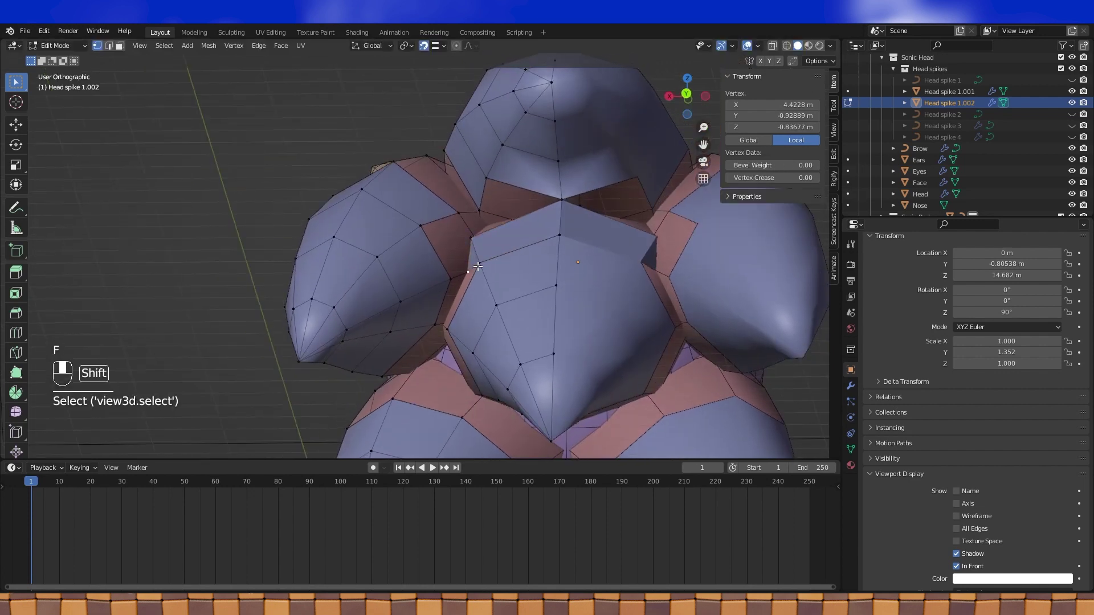
key(f)
Merge the vertices where the central and side spikes meet and fill the faces in the gap above them
middle_drag(447, 328, 455, 352)
shift+click(444, 326)
scroll(452, 332, up, 2)
key(m)
click(490, 354)
shift+click(467, 290)
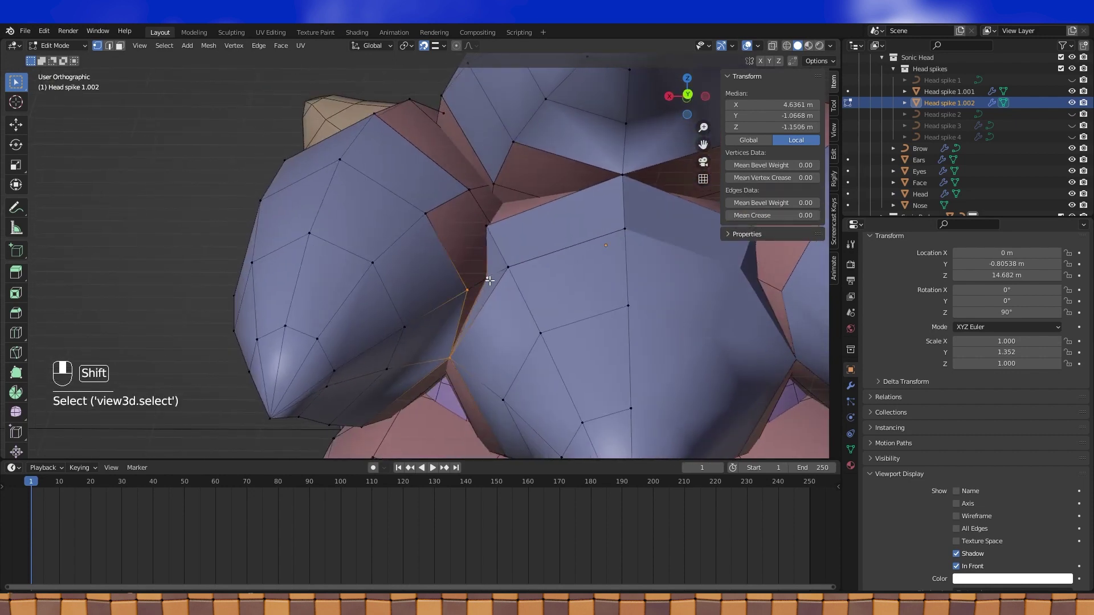
key(f)
middle_drag(502, 282, 811, 306)
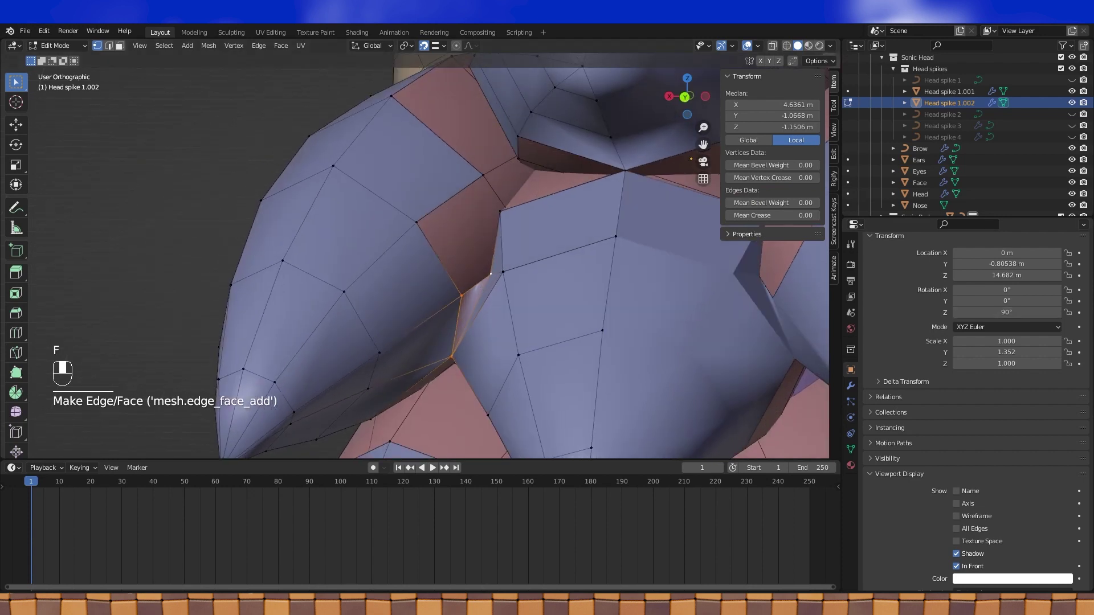
click(500, 275)
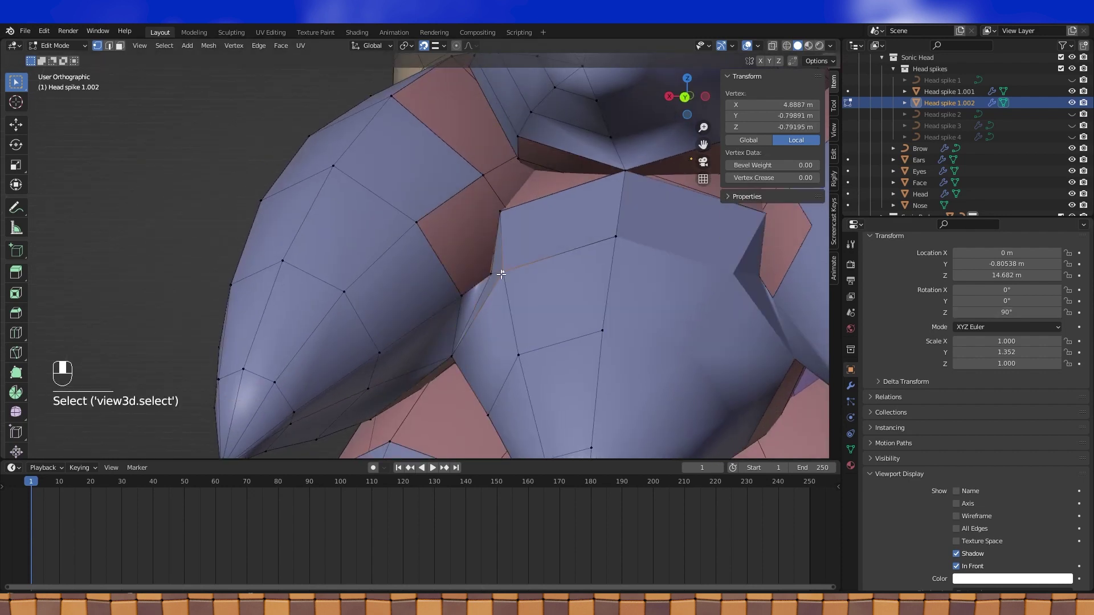
shift+click(462, 290)
key(f)
Apply smooth shading to all faces of the outer spike copy
middle_drag(497, 212, 494, 286)
key(Tab)
key(a)
key(Tab)
key(a)
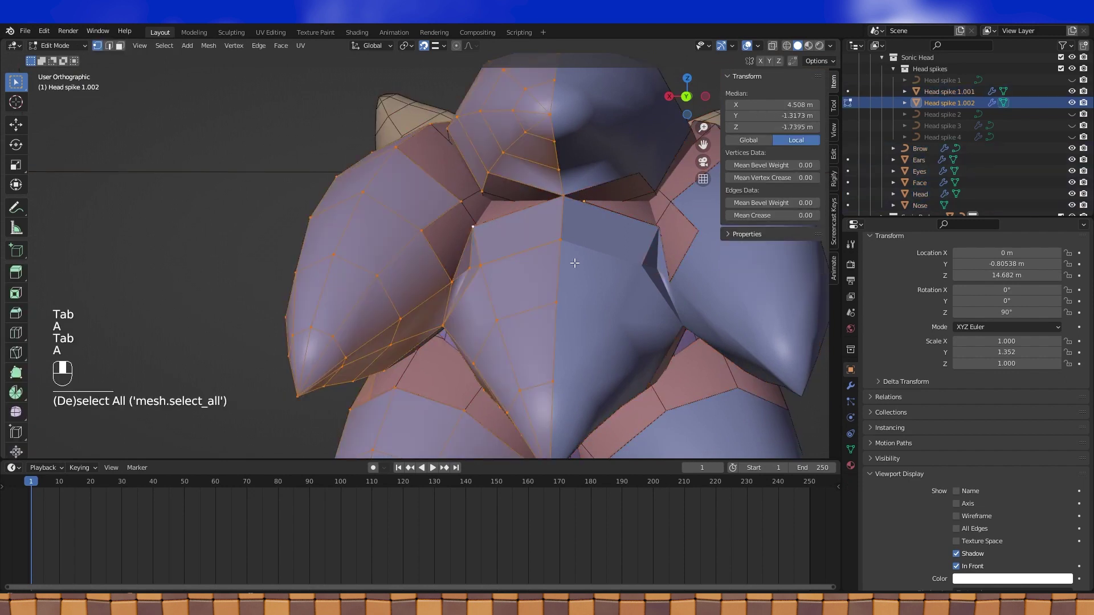
click(218, 46)
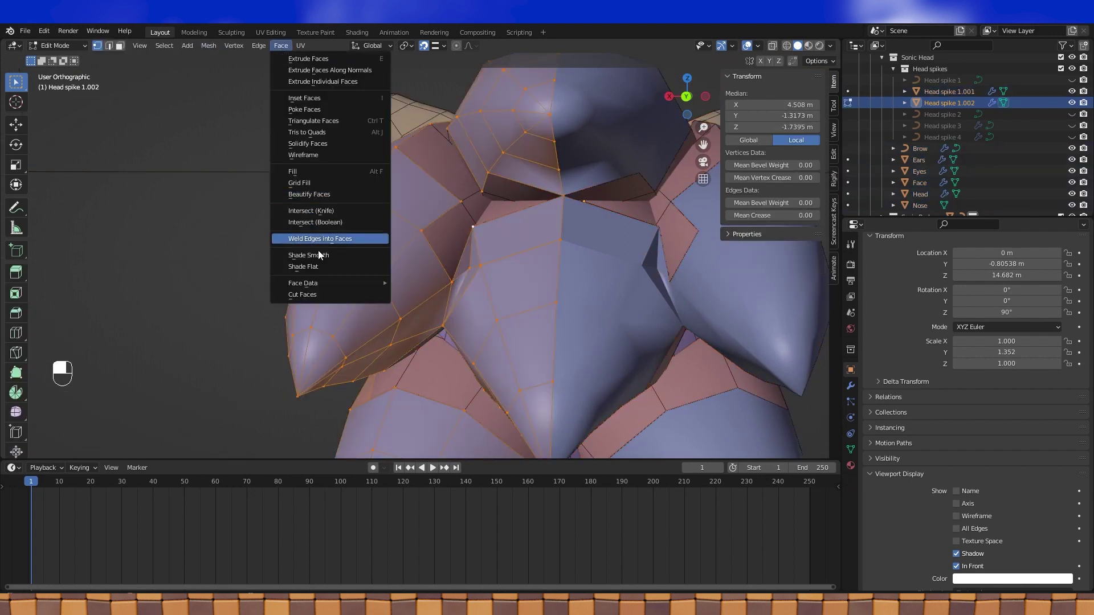
key(Tab)
key(Tab)
Fill the gap between the side spike's inner edge and the central back spike's upper corner with a face
click(491, 250)
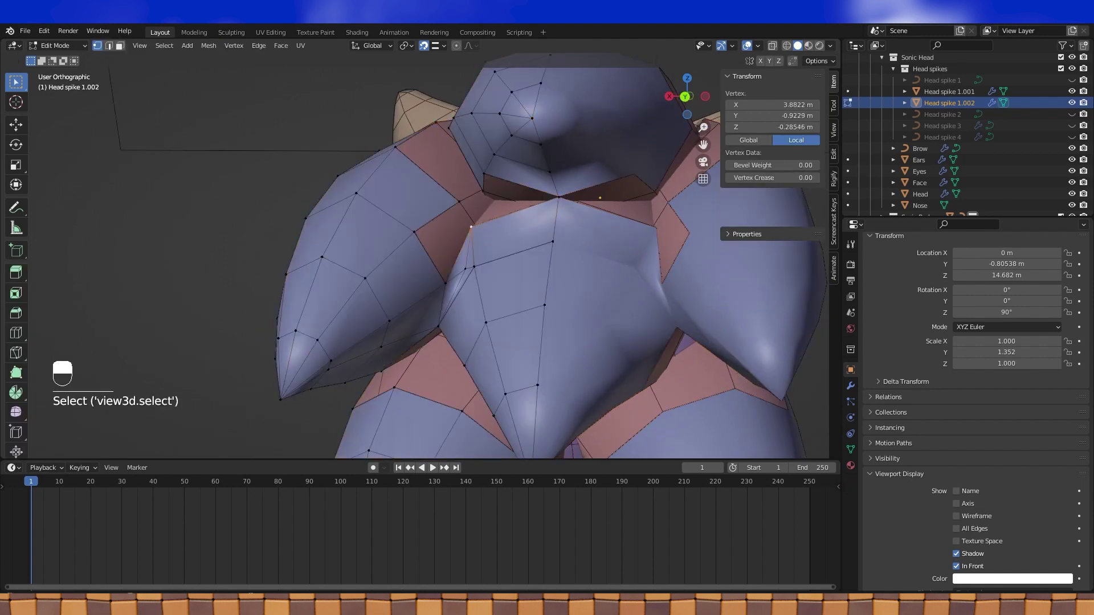
scroll(489, 252, up, 5)
shift+click(424, 271)
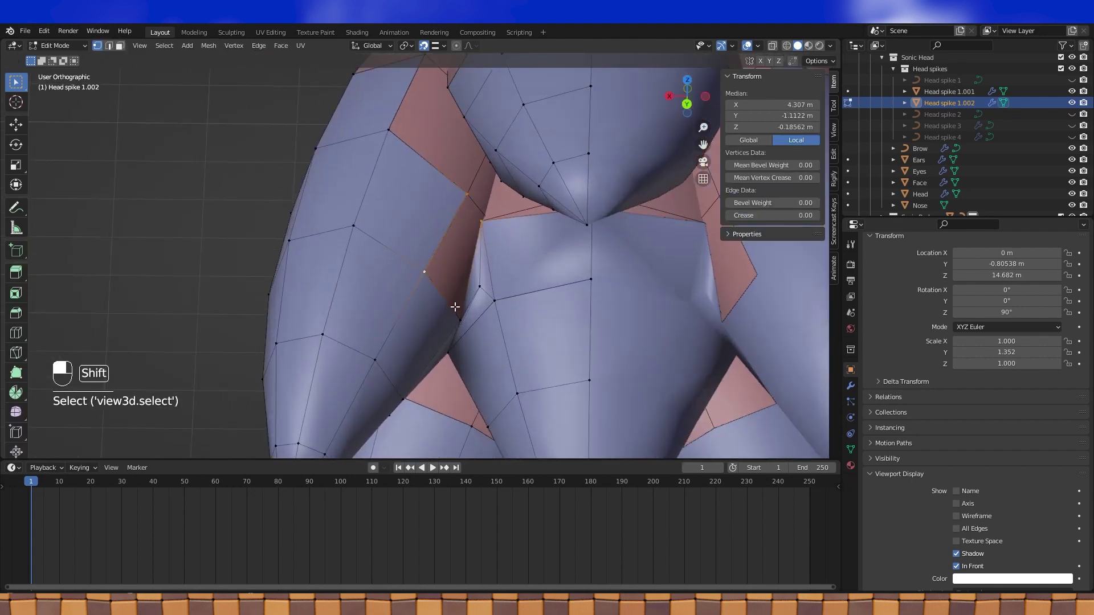
key(f)
key(Tab)
mouse_move(453, 301)
middle_down()
mouse_move(528, 258)
mouse_move(545, 222)
mouse_move(519, 268)
mouse_move(466, 312)
mouse_move(471, 296)
middle_up()
key(Tab)
Try to fill faces between the central back spike's upper corner and the top spike, and undo the fills
click(487, 263)
shift+click(471, 257)
middle_drag(471, 257, 470, 285)
key(f)
shift+click(465, 266)
key(f)
scroll(489, 249, up, 2)
key(ctrl+z)
key(ctrl+z)
key(ctrl+z)
key(ctrl+z)
key(ctrl+z)
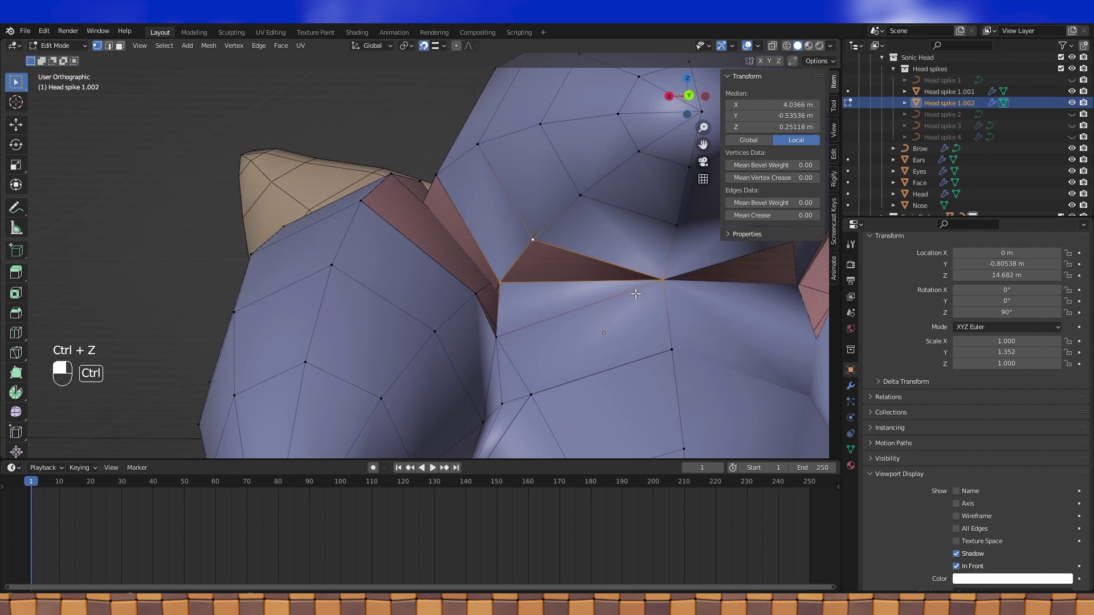
Extrude the central back spike's upper corner vertex inward and fill a face along that spike's upper edge
middle_drag(636, 293, 556, 311)
click(498, 337)
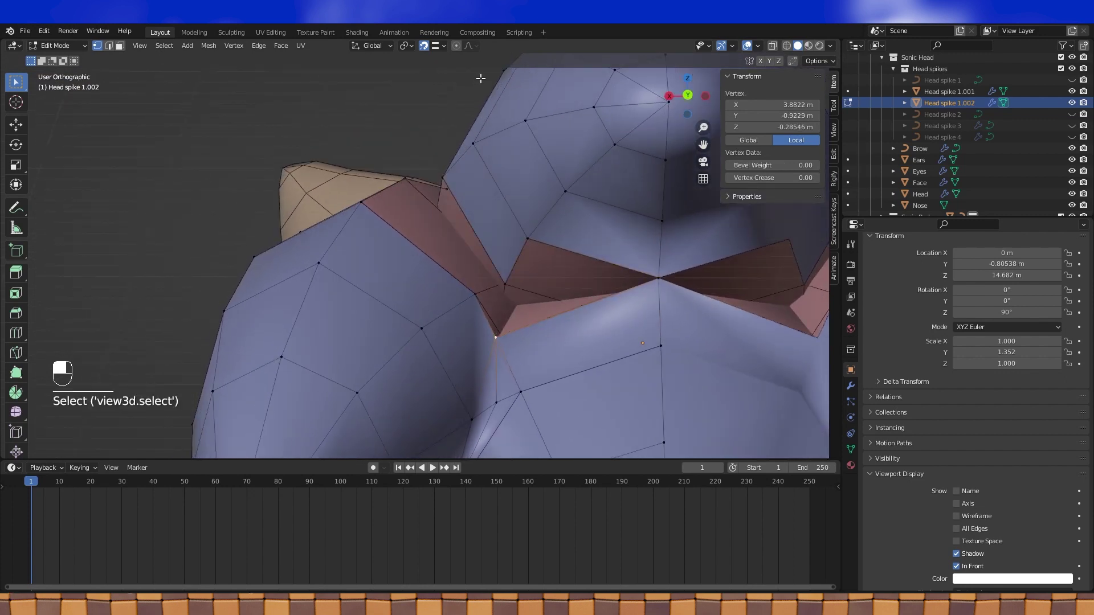
key(e)
click(521, 292)
shift+click(495, 337)
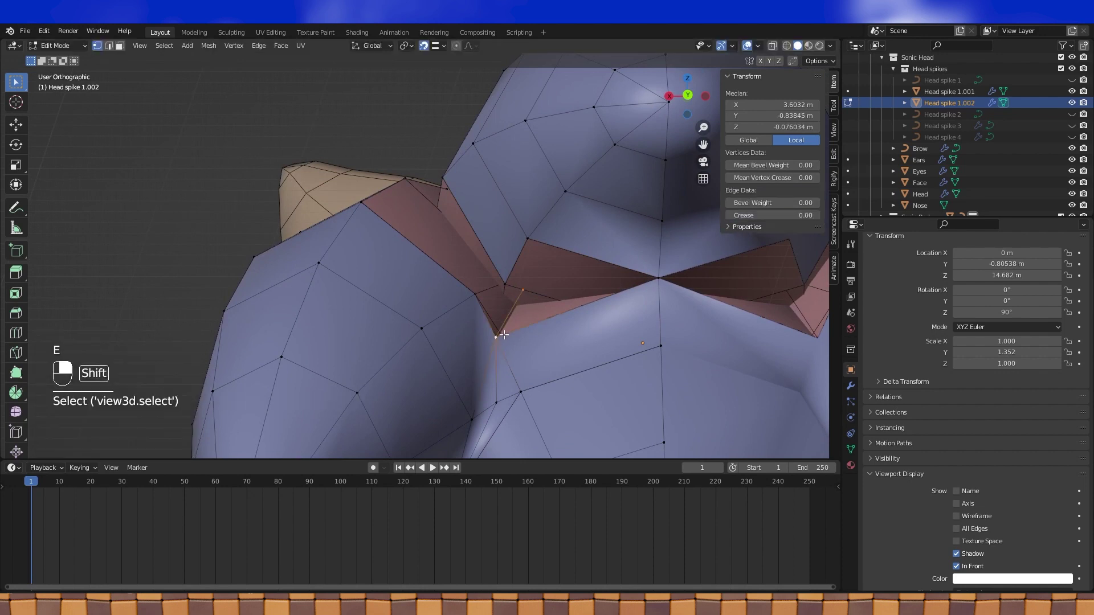
key(f)
Fill the remaining faces beneath the top spike and in the corner where the top, side and central spikes meet
shift+click(495, 336)
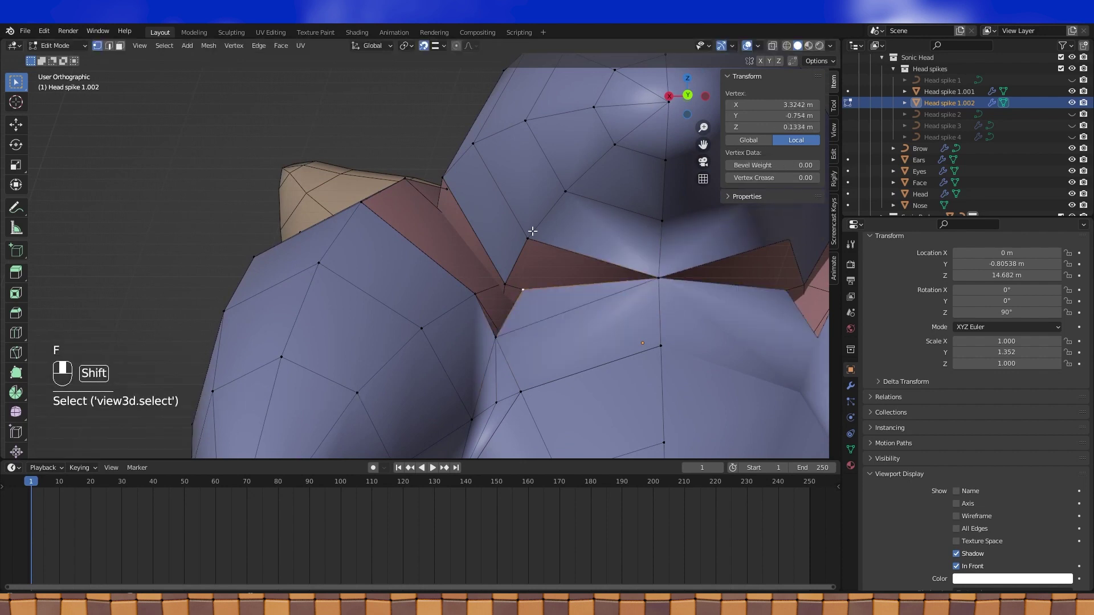
shift+click(674, 279)
key(f)
click(530, 285)
shift+click(532, 239)
shift+click(505, 282)
key(f)
mouse_move(506, 282)
middle_down()
mouse_move(491, 292)
mouse_move(510, 283)
middle_up()
shift+click(511, 282)
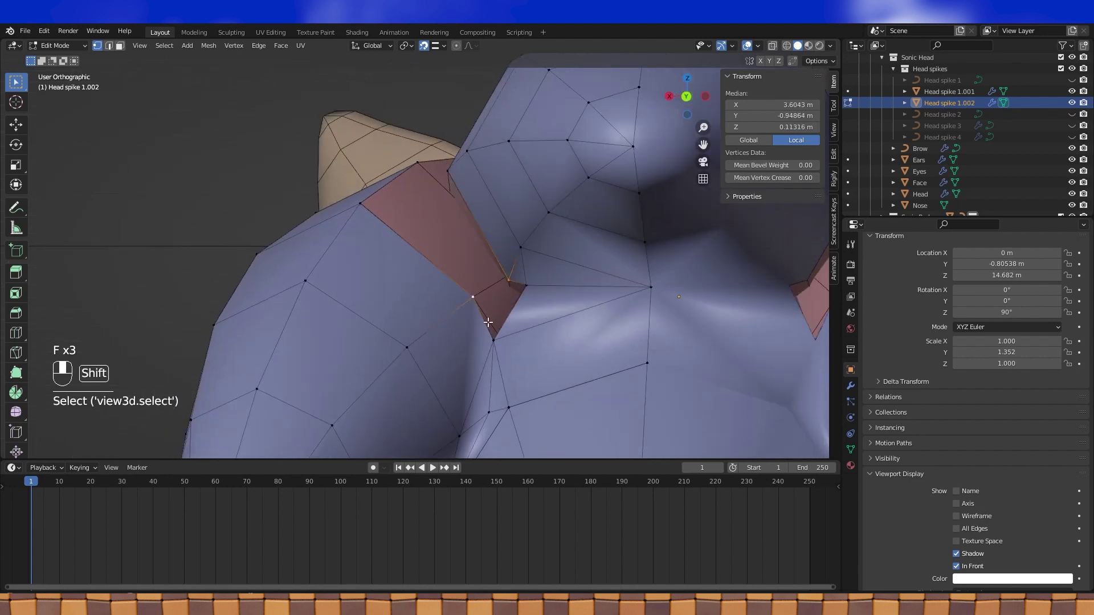
key(f)
Extrude a vertex from the side spike's upper inner edge toward the top spike and fill a face down to the shared corner
scroll(513, 284, down, 2)
middle_drag(513, 284, 522, 299)
click(383, 227)
key(e)
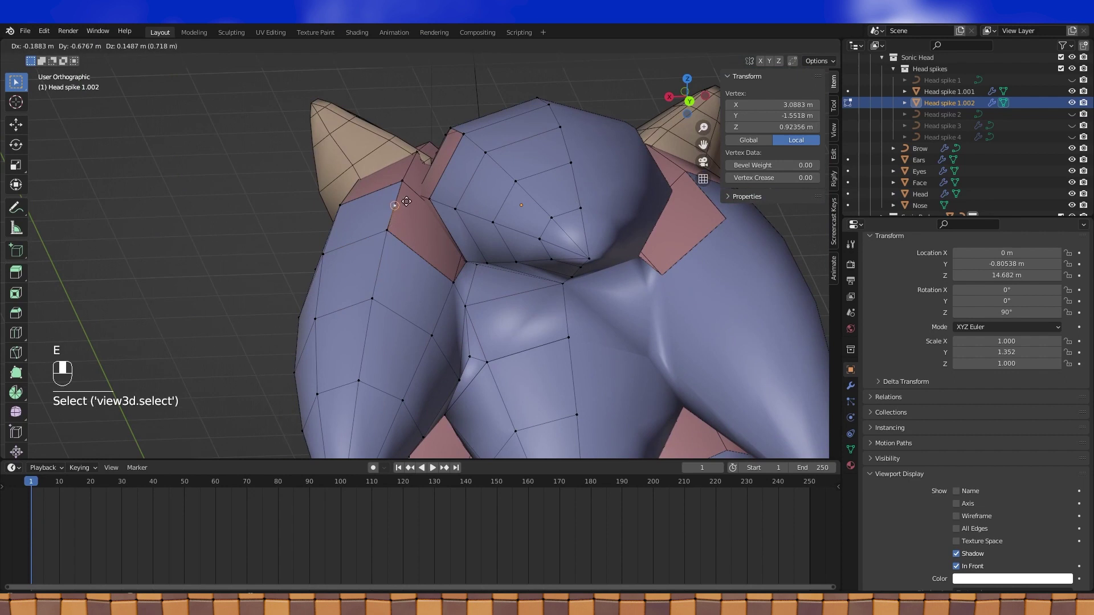
click(420, 195)
shift+click(388, 229)
shift+click(453, 281)
middle_drag(457, 281, 478, 263)
key(f)
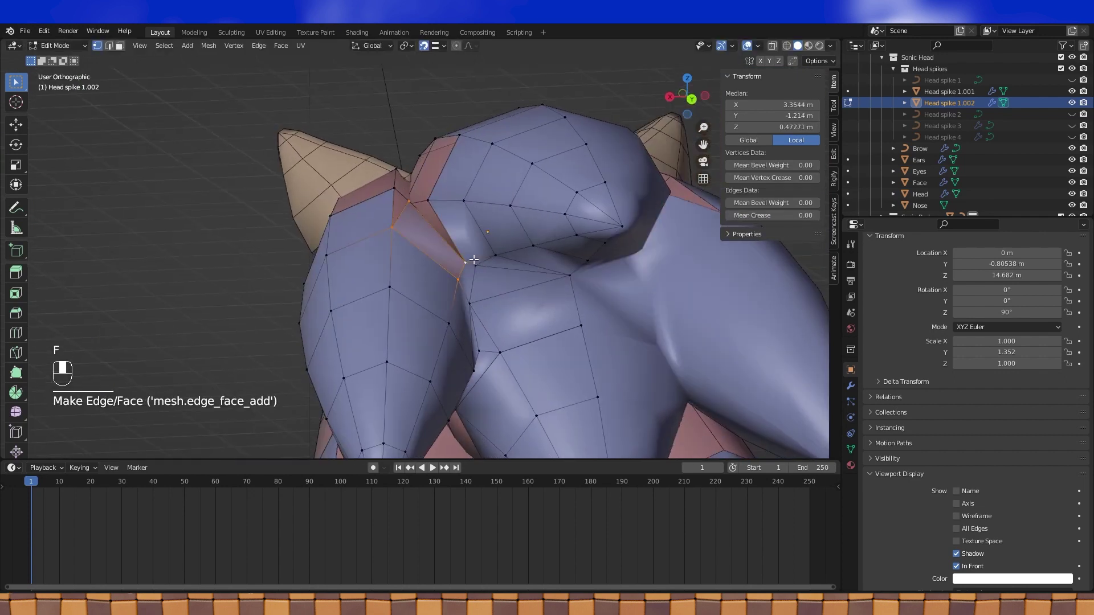
Fill the narrow gap between the new side spike face and the top spike's lower edge
shift+click(427, 200)
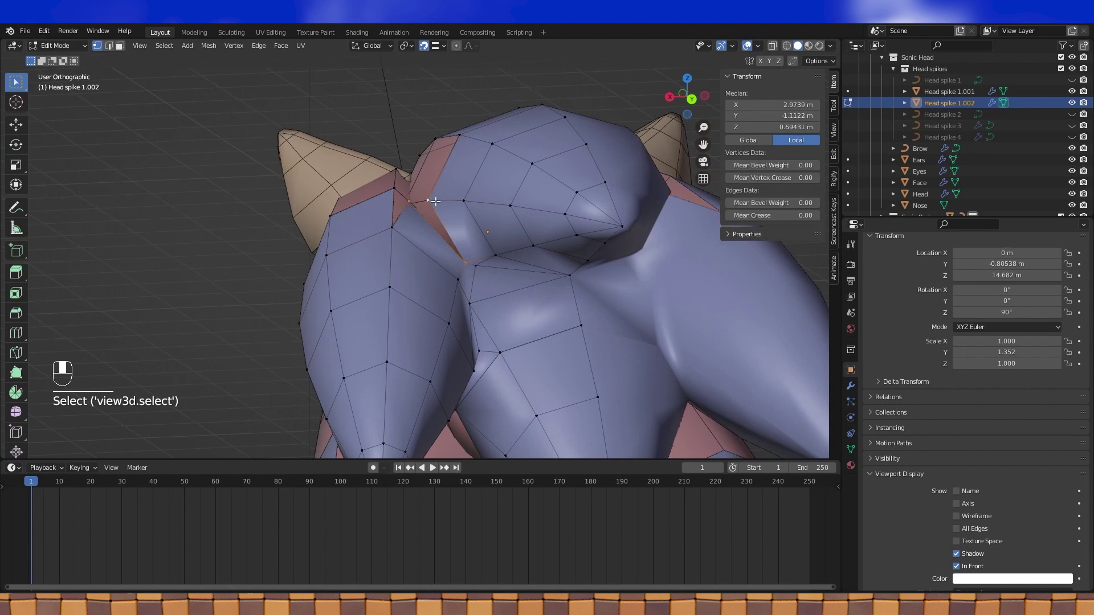
key(f)
click(410, 202)
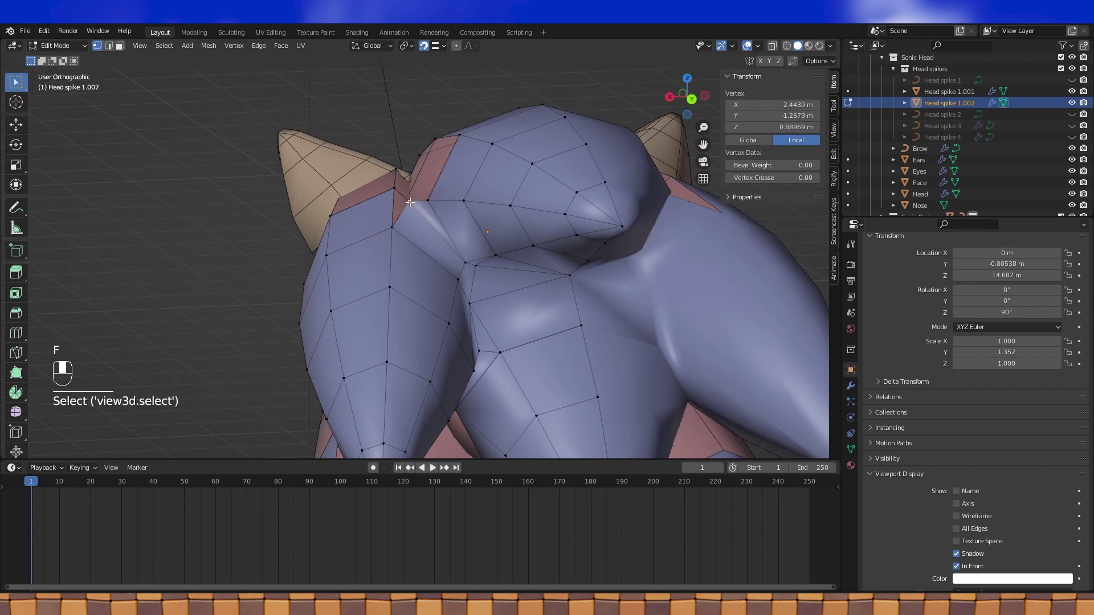
key(f)
middle_drag(395, 220, 419, 229)
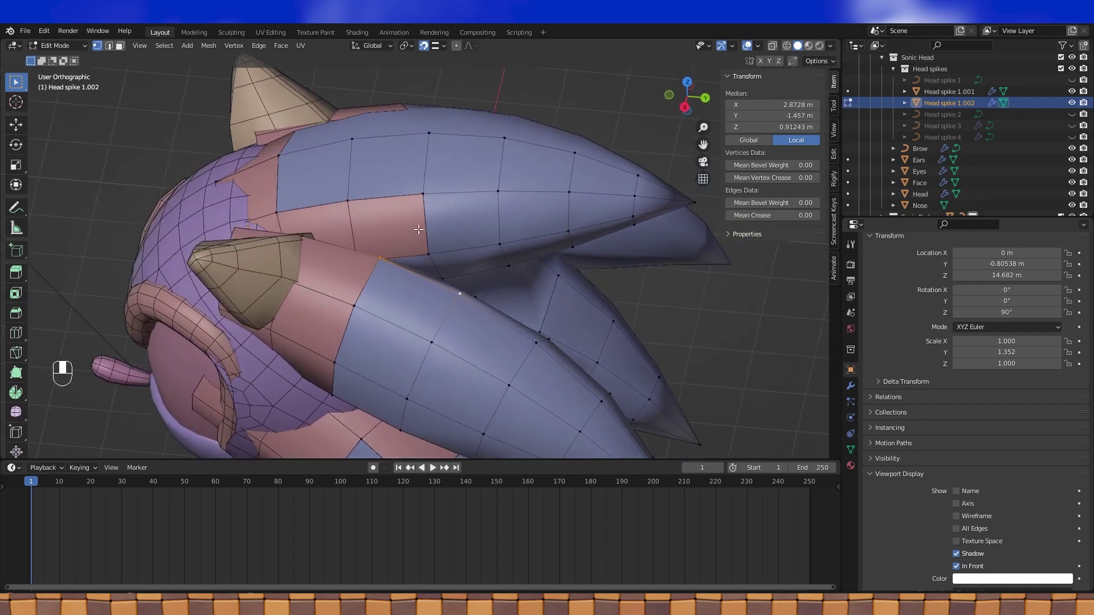
click(378, 182)
middle_drag(378, 182, 481, 224)
shift+middle_drag(476, 262, 489, 224)
Switch to editing Head spike 1.001, add a single loop cut near the lower side spike's inner end and slide it along the surface
key(Tab)
click(316, 342)
key(Tab)
middle_drag(316, 340, 387, 274)
click(385, 273)
right_click(397, 275)
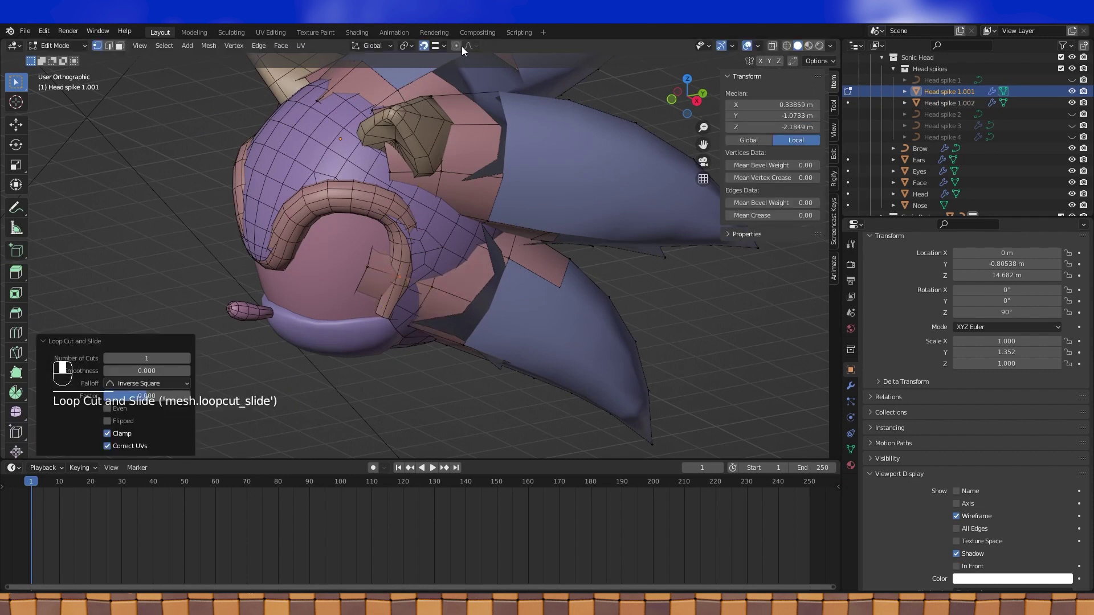
key(g)
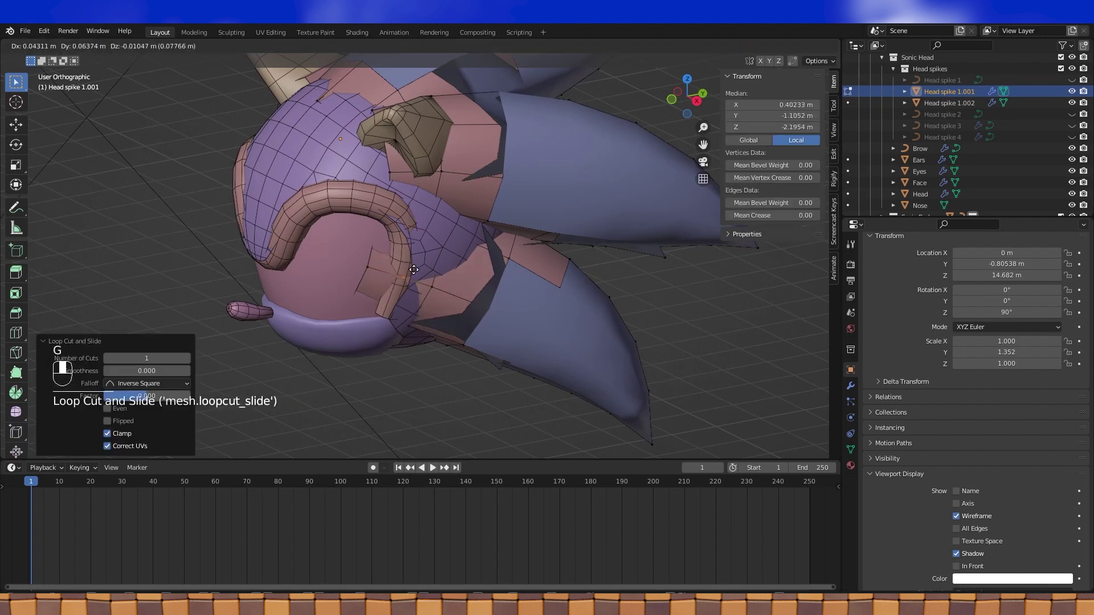
right_click(413, 269)
key(g)
key(g)
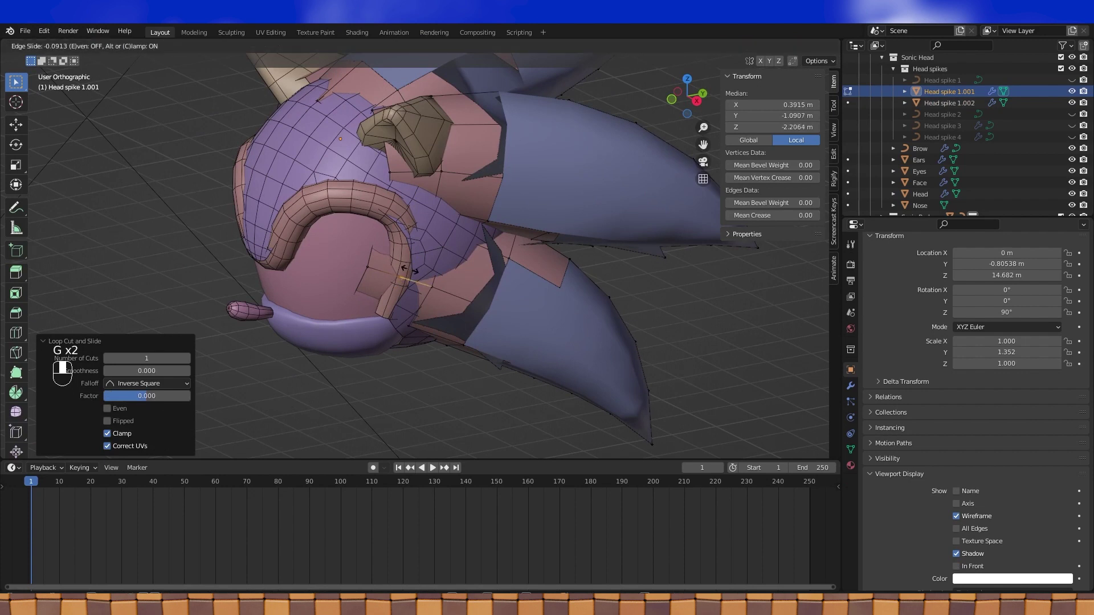
click(413, 272)
Delete the innermost vertex loop at the head end of the lower side spike
alt+click(367, 256)
key(x)
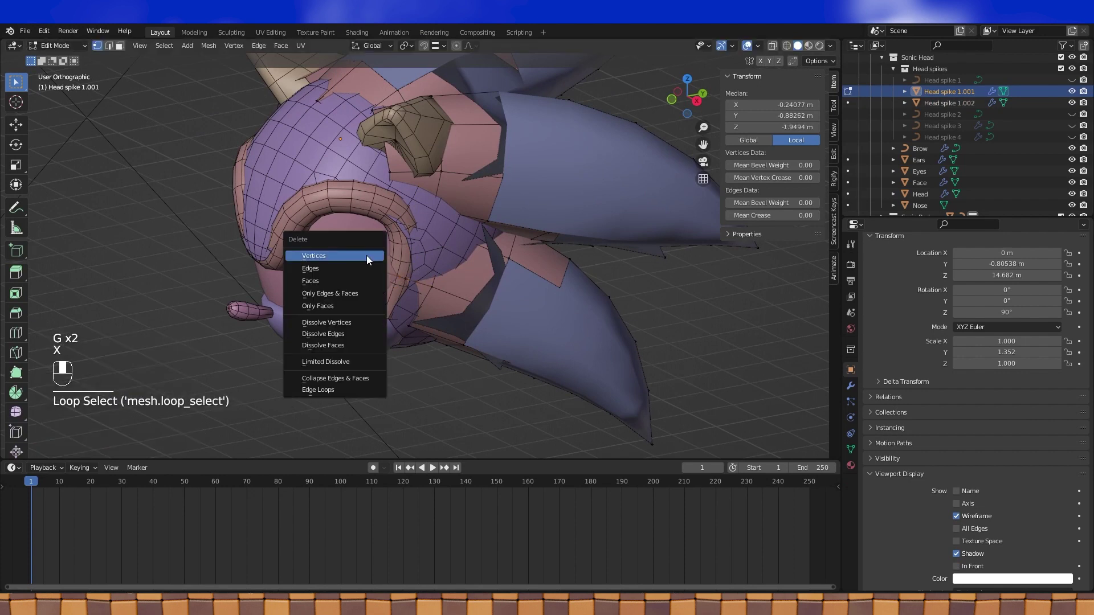
click(367, 255)
middle_drag(367, 255, 397, 302)
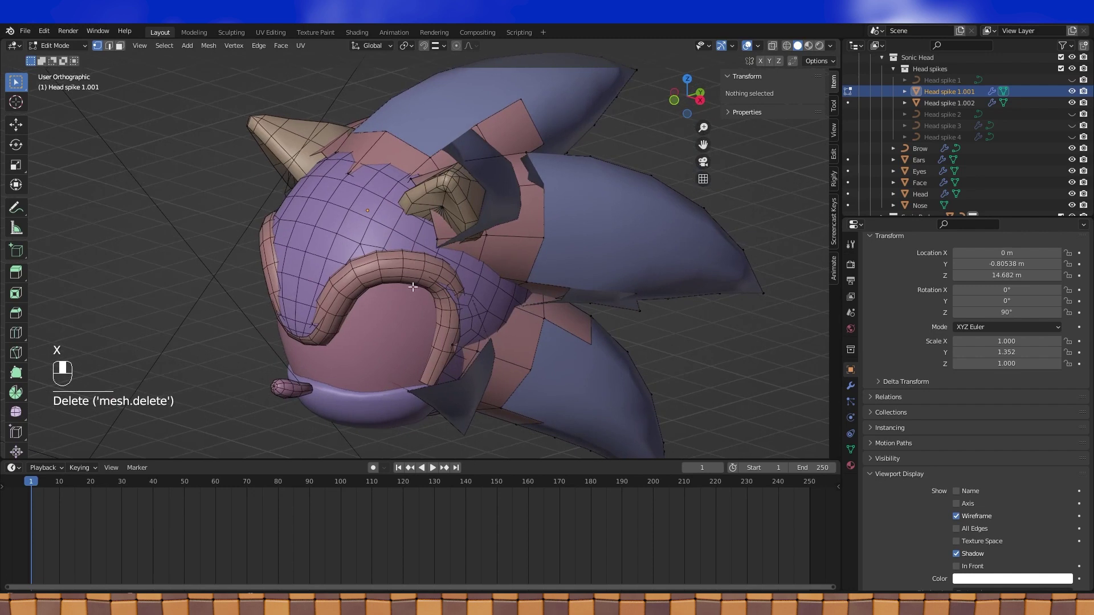
Add a loop cut near the upper side spike's inner end and delete the loop of vertices hidden behind the ear
click(459, 243)
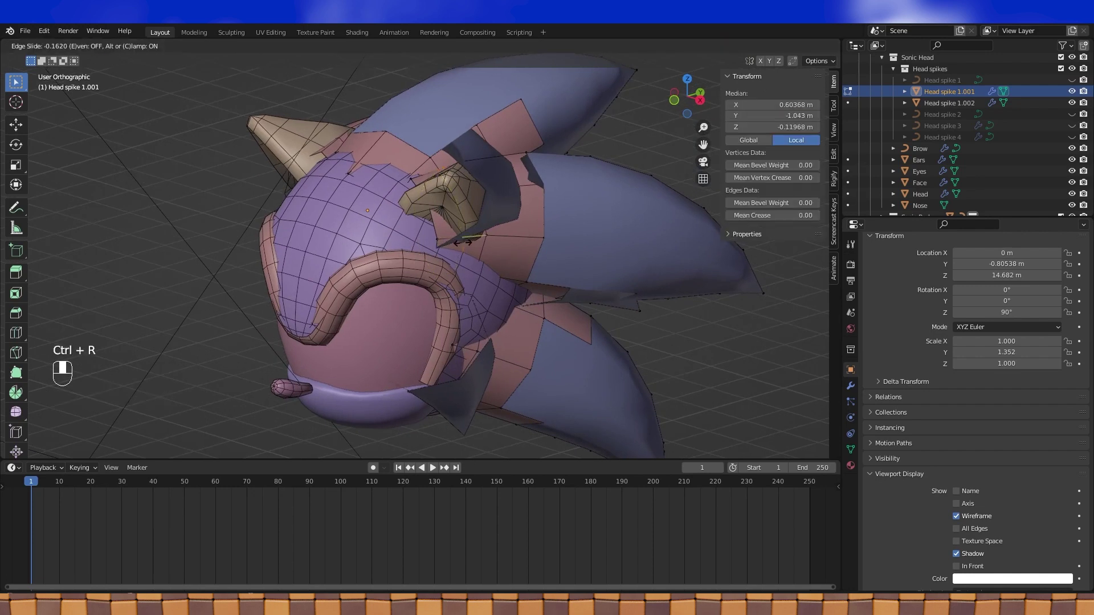
click(463, 242)
alt+click(435, 228)
key(x)
click(435, 227)
key(a)
Switch to editing Head spike 1.002, reposition a vertex and fill a face between the top spike and the side spike
middle_drag(435, 231, 507, 288)
key(Tab)
click(577, 224)
key(Tab)
middle_drag(468, 236, 525, 265)
key(g)
click(472, 186)
middle_drag(500, 212, 537, 236)
click(467, 212)
key(f)
scroll(491, 251, up, 4)
scroll(513, 262, down, 2)
middle_drag(487, 297, 437, 286)
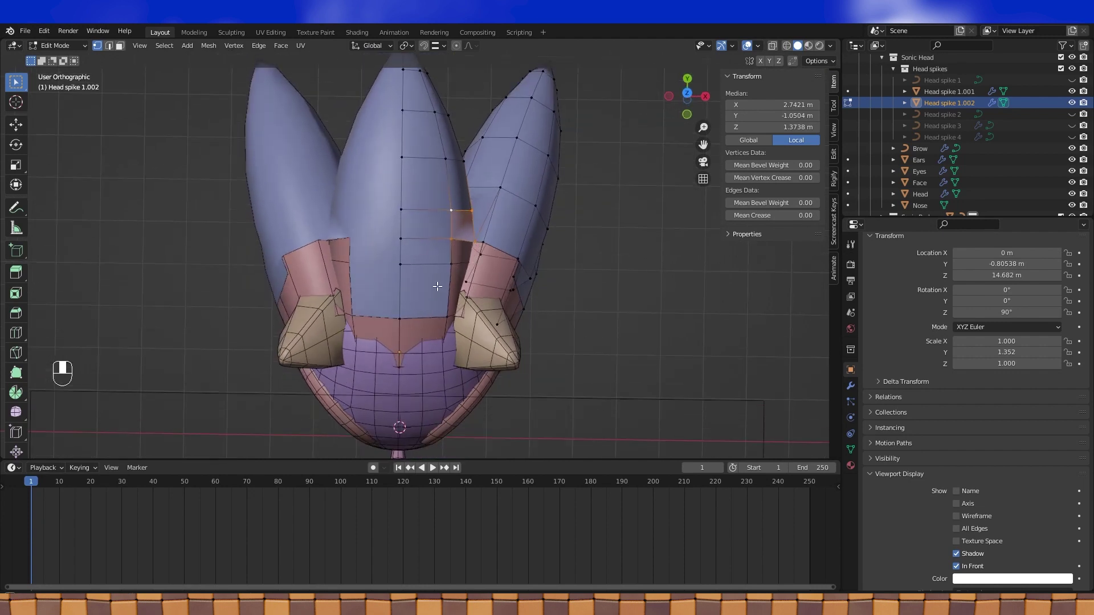
Add a single loop cut across the top spike near its inner end
click(407, 296)
middle_drag(407, 296, 469, 268)
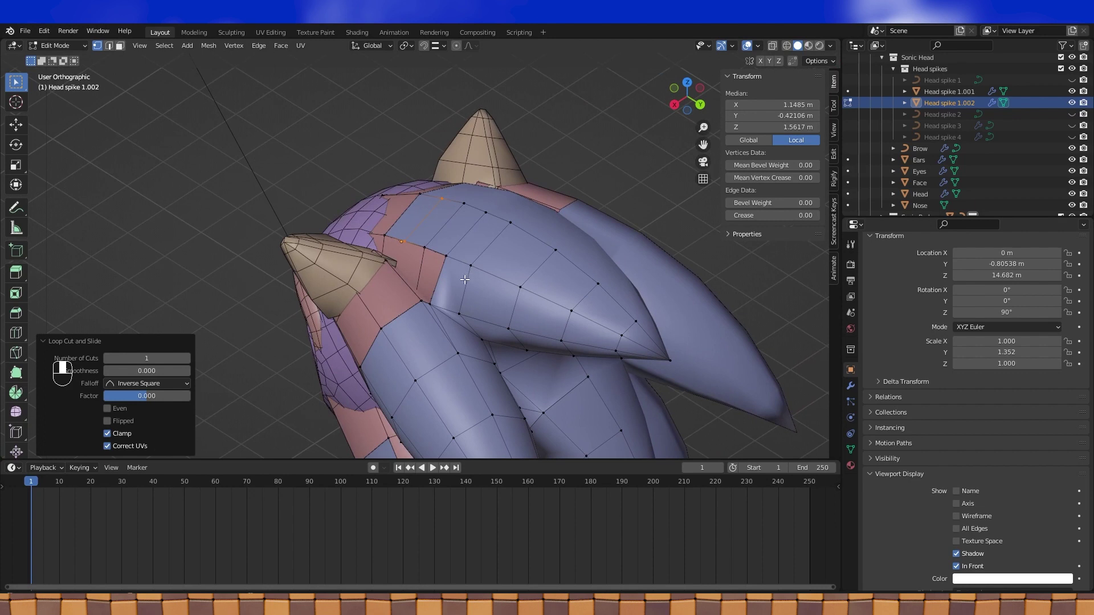
middle_drag(402, 287, 455, 58)
Enable snapping and extrude a vertex twice from the side spike's inner corner toward the ear
click(465, 295)
middle_drag(464, 260, 462, 60)
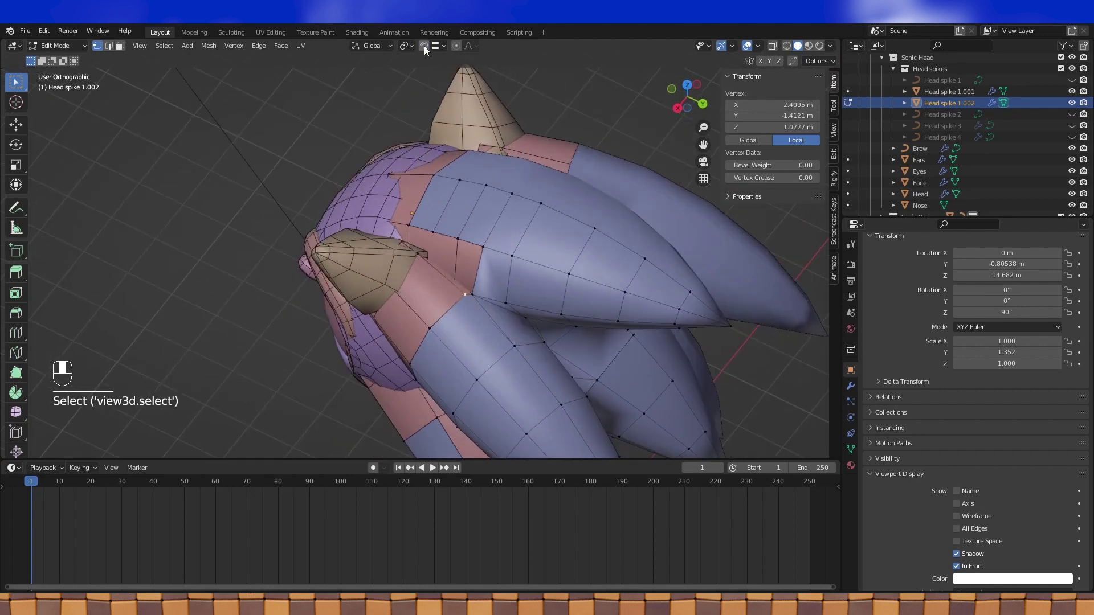
key(e)
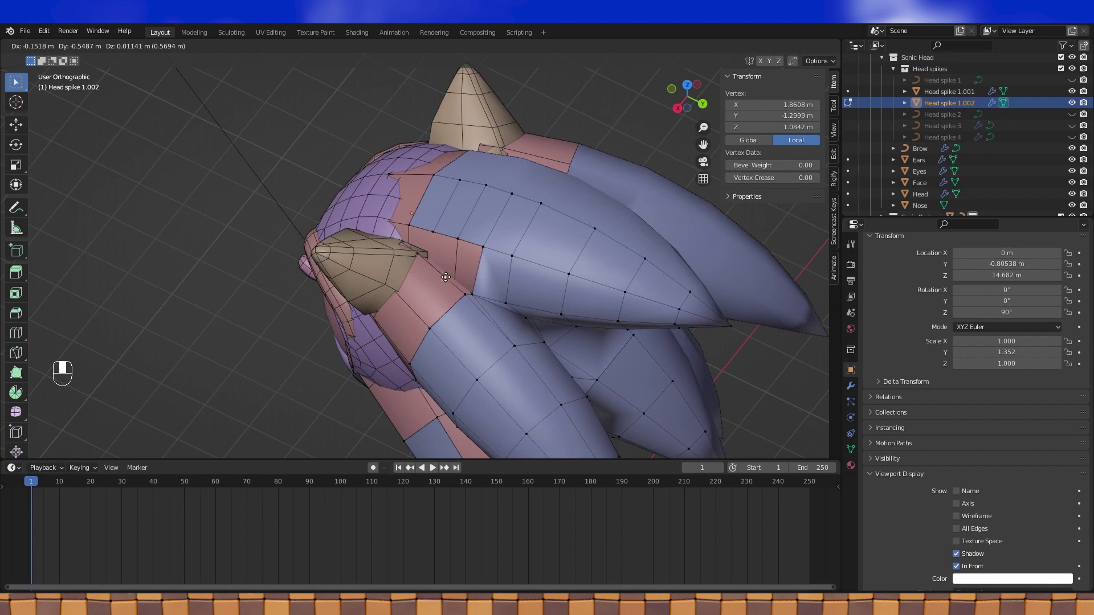
click(446, 277)
key(e)
click(425, 260)
Extrude a second row of two vertices from the side spike's next inner vertex toward the ear
click(429, 331)
key(e)
click(409, 306)
key(e)
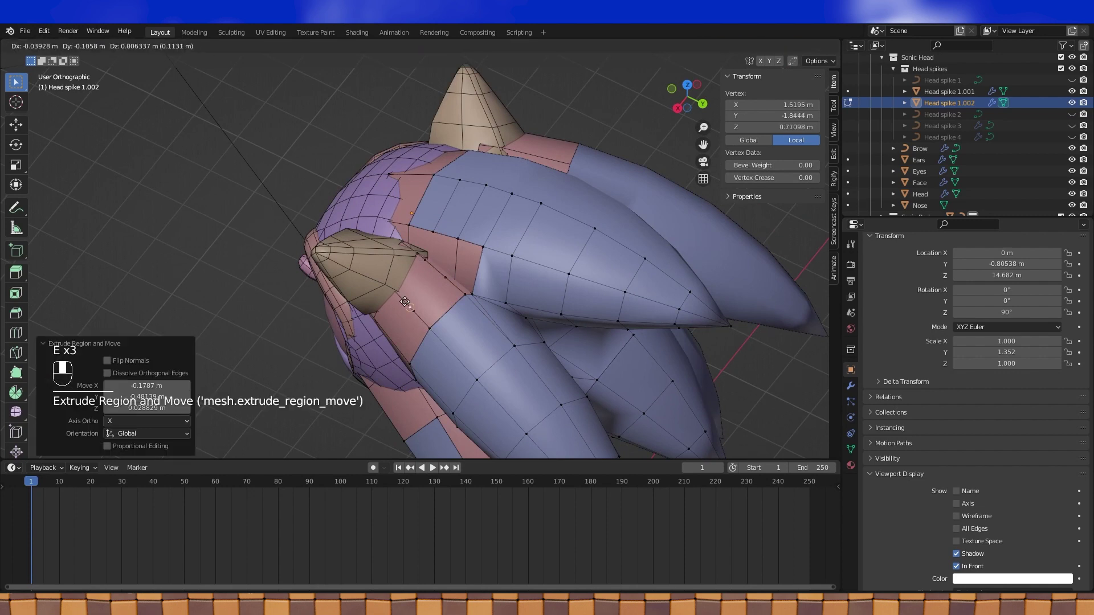
click(398, 296)
middle_drag(397, 297, 382, 294)
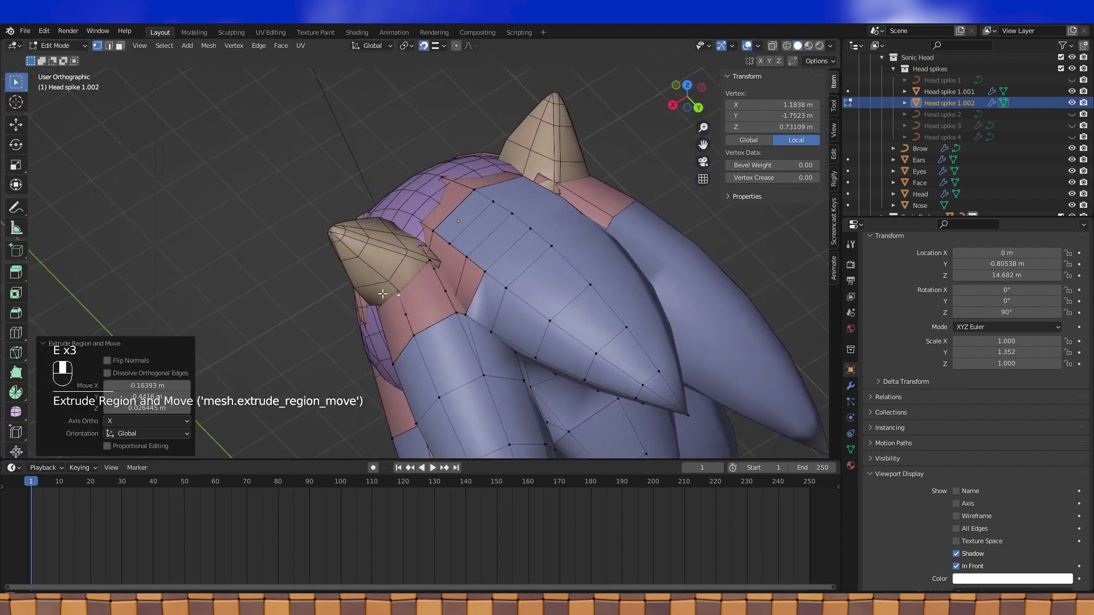
Extrude a vertex from the first row toward the top spike and fill a face down to the shared corner
click(447, 289)
middle_drag(448, 289, 440, 293)
key(e)
click(456, 295)
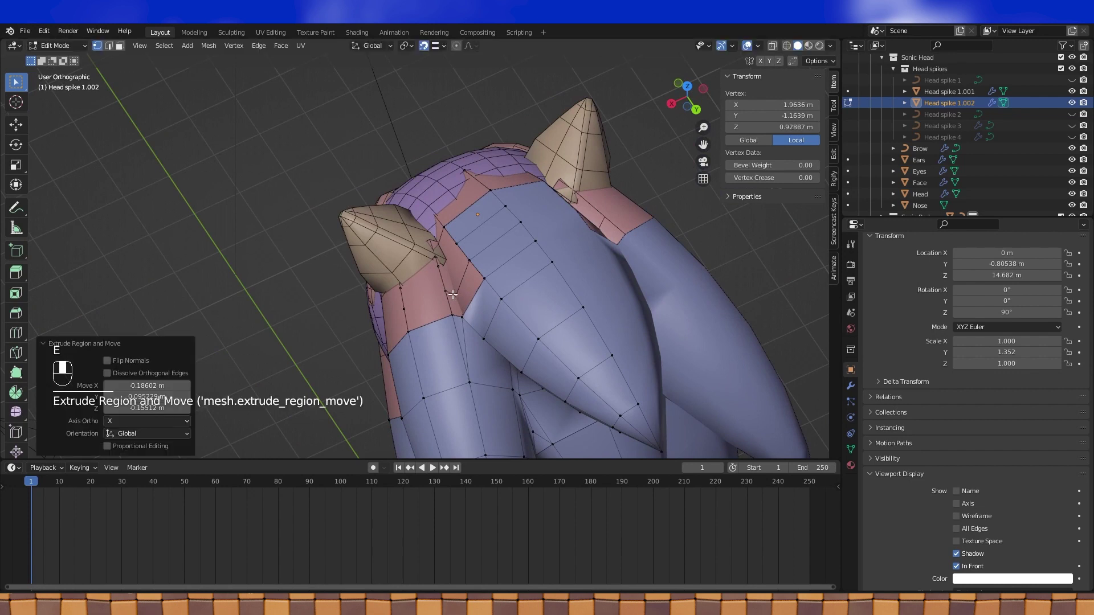
shift+click(449, 293)
shift+click(455, 299)
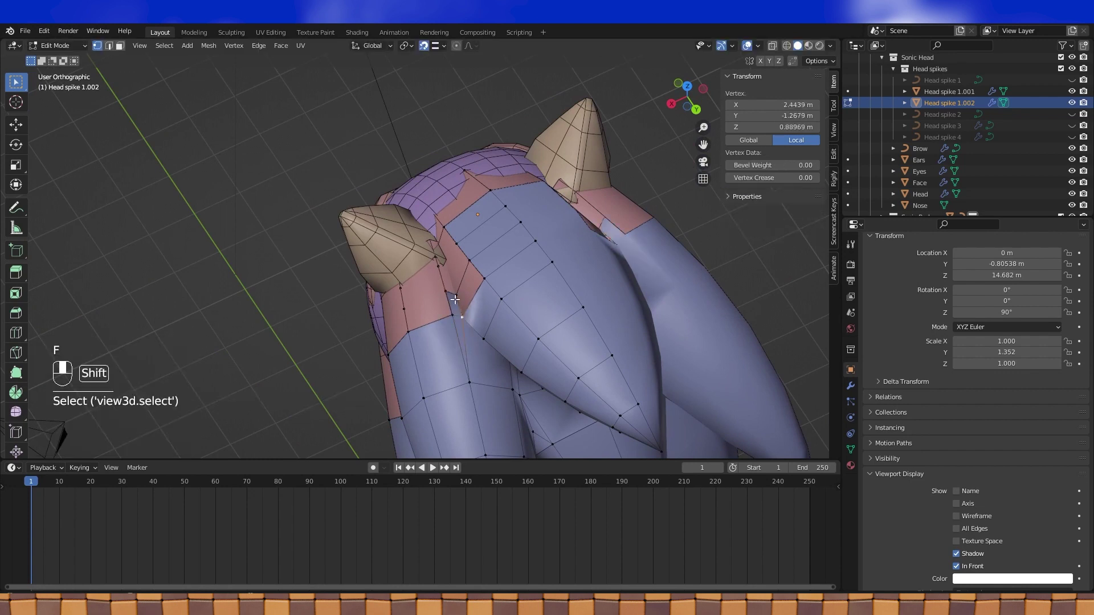
key(f)
Extrude another vertex from the row's end beside the ear and fill the adjoining face
mouse_move(459, 262)
middle_down()
mouse_move(448, 261)
mouse_move(463, 271)
middle_up()
click(441, 270)
scroll(463, 271, up, 4)
key(e)
click(471, 263)
shift+click(457, 278)
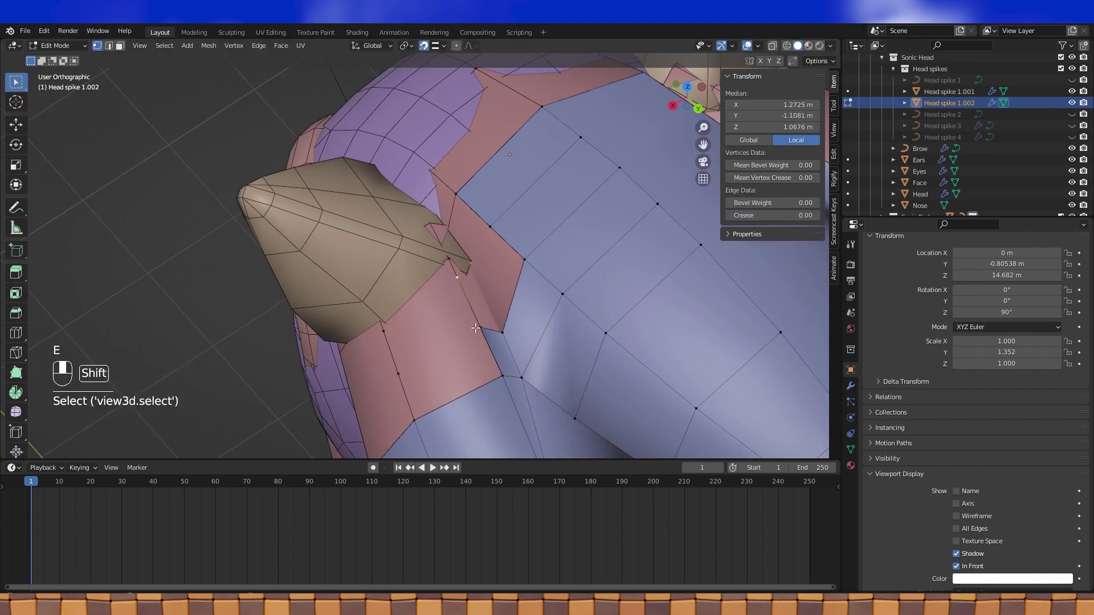
key(f)
Fill the face connecting the newly extruded vertices with the top spike's lower edge
right_click(502, 332)
shift+right_click(470, 263)
shift+right_click(490, 227)
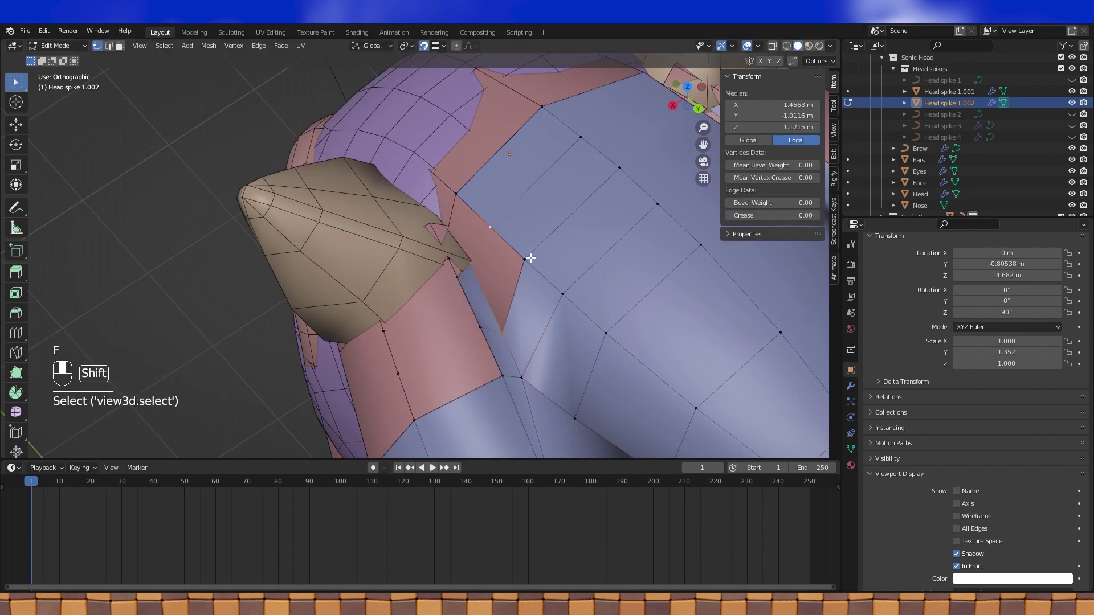
shift+right_click(524, 260)
key(f)
Fill the faces between the two extruded vertex rows on the side spike behind the ear
middle_drag(480, 298, 552, 225)
right_click(588, 299)
shift+right_click(519, 372)
shift+right_click(478, 346)
right_click(581, 295)
shift+right_click(519, 372)
shift+right_click(478, 346)
key(f)
shift+click(442, 319)
middle_drag(478, 251, 557, 246)
key(f)
Extrude a vertex from the corner beneath the upper side spike inward to where it meets the lower side spike
scroll(583, 312, down, 4)
shift+middle_drag(584, 312, 579, 264)
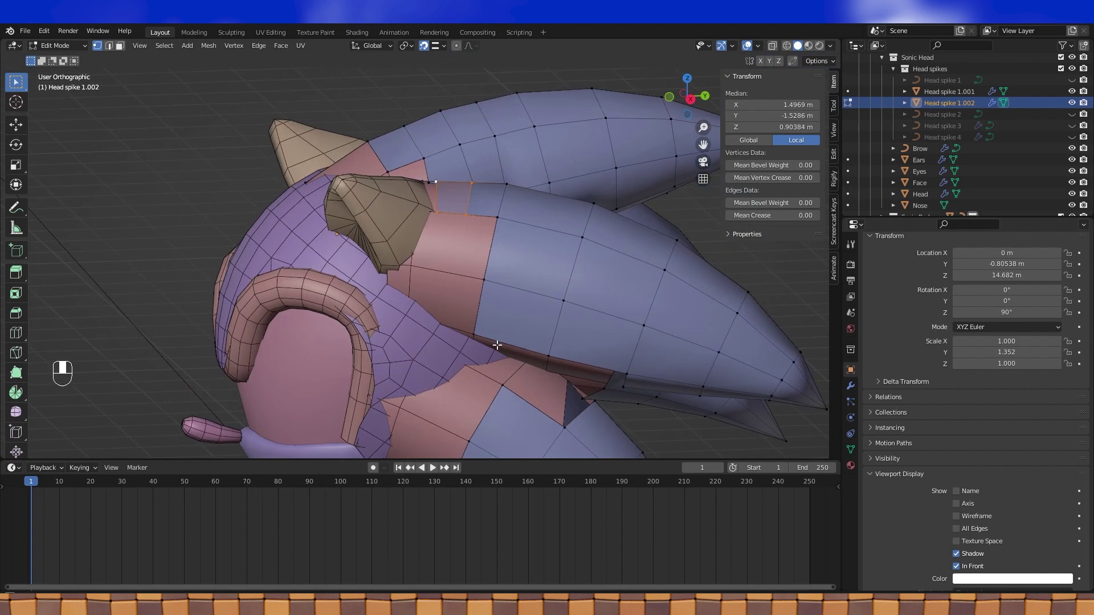
scroll(497, 341, up, 1)
click(477, 206)
shift+middle_drag(476, 207, 478, 198)
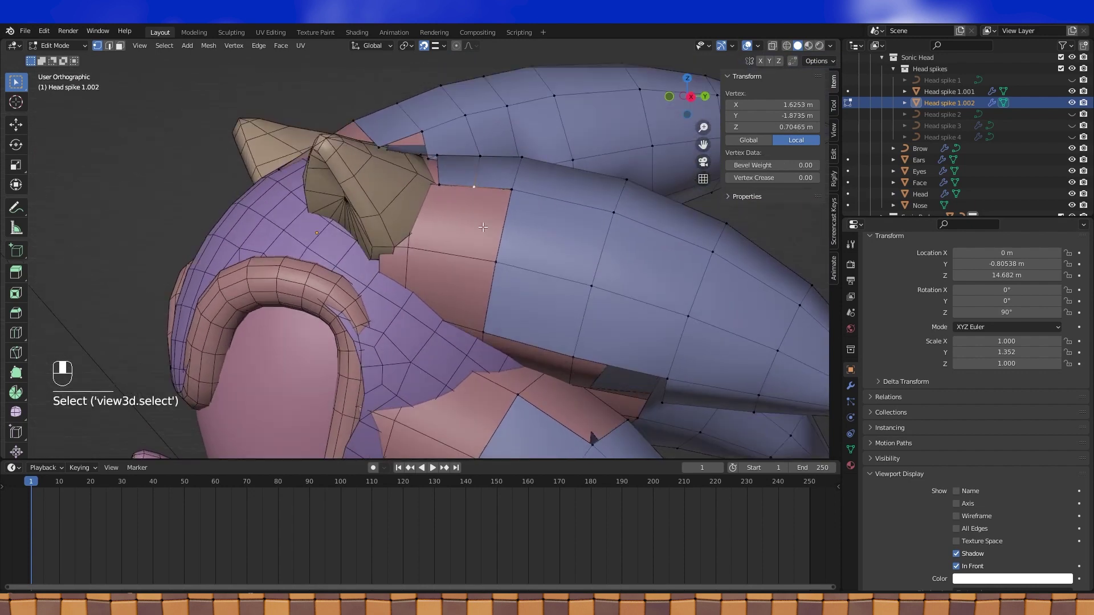
shift+middle_drag(483, 244, 581, 276)
click(581, 296)
key(e)
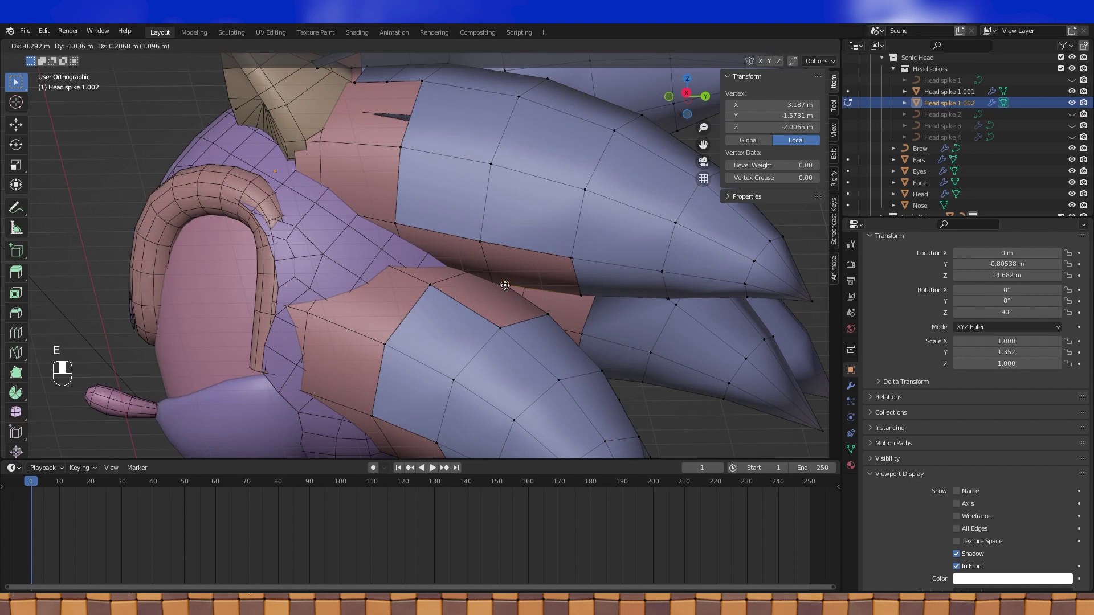
click(504, 283)
mouse_move(505, 284)
middle_down()
mouse_move(444, 257)
mouse_move(503, 266)
middle_up()
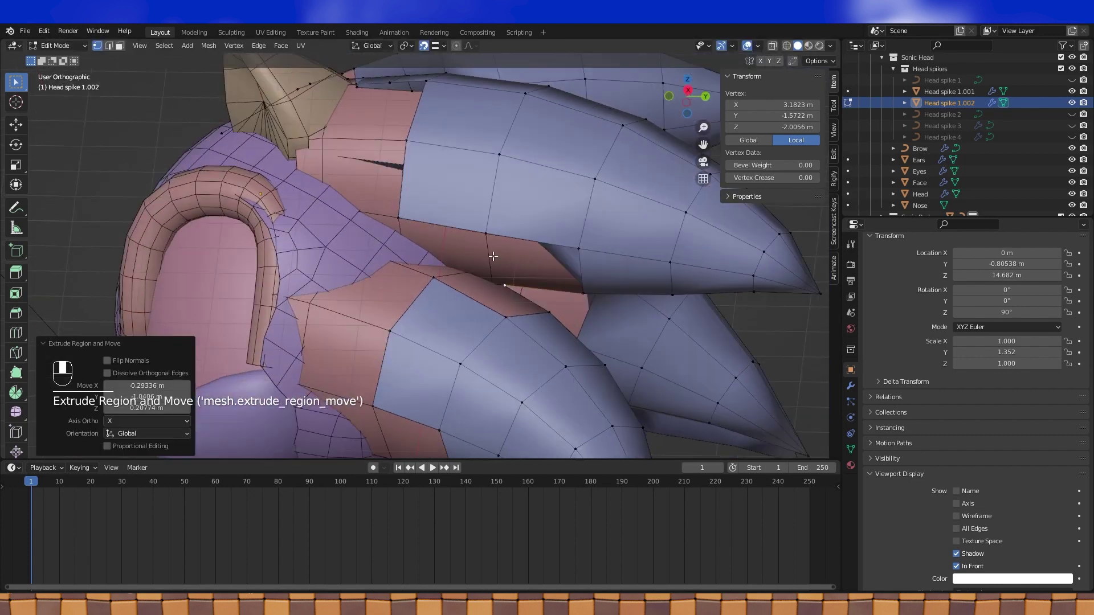
Fill a face between the extruded vertex and the upper side spike's lower edge
shift+click(485, 234)
shift+click(578, 249)
shift+click(582, 292)
key(f)
Fill a face between the new junction vertex and the lower side spike's upper inner edge
middle_drag(588, 292, 531, 288)
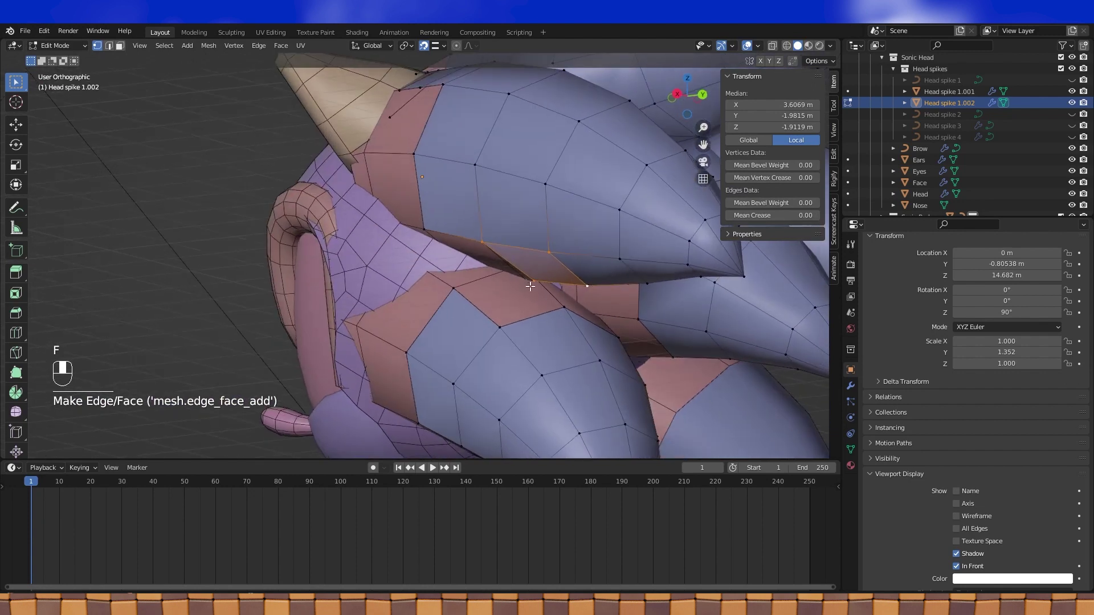
click(534, 286)
shift+click(561, 305)
middle_drag(447, 299, 489, 320)
middle_drag(605, 279, 513, 261)
click(527, 279)
shift+click(564, 318)
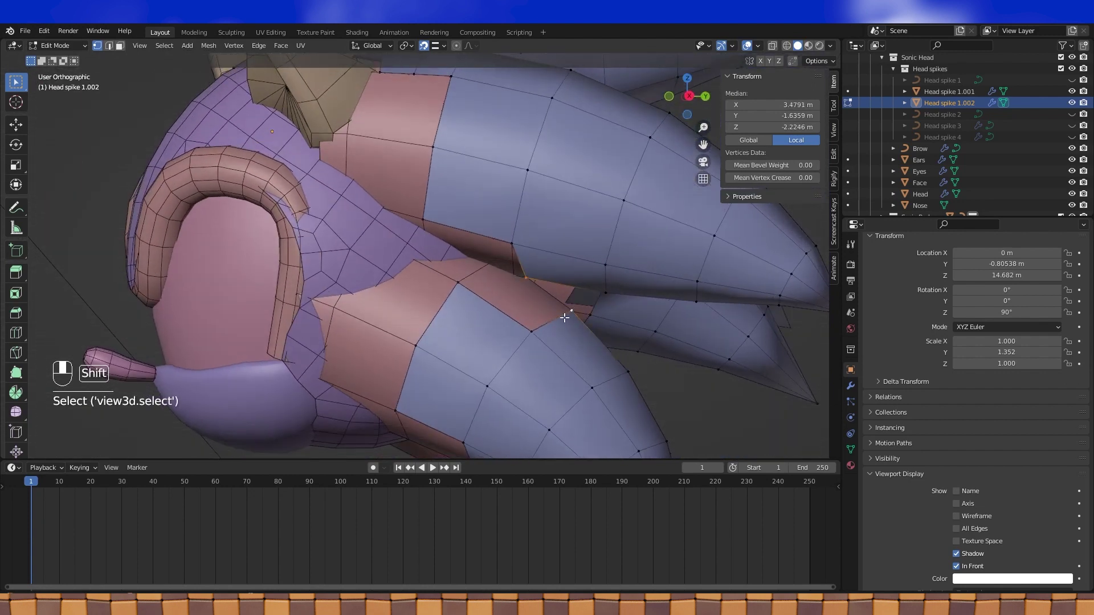
key(f)
middle_drag(462, 290, 603, 263)
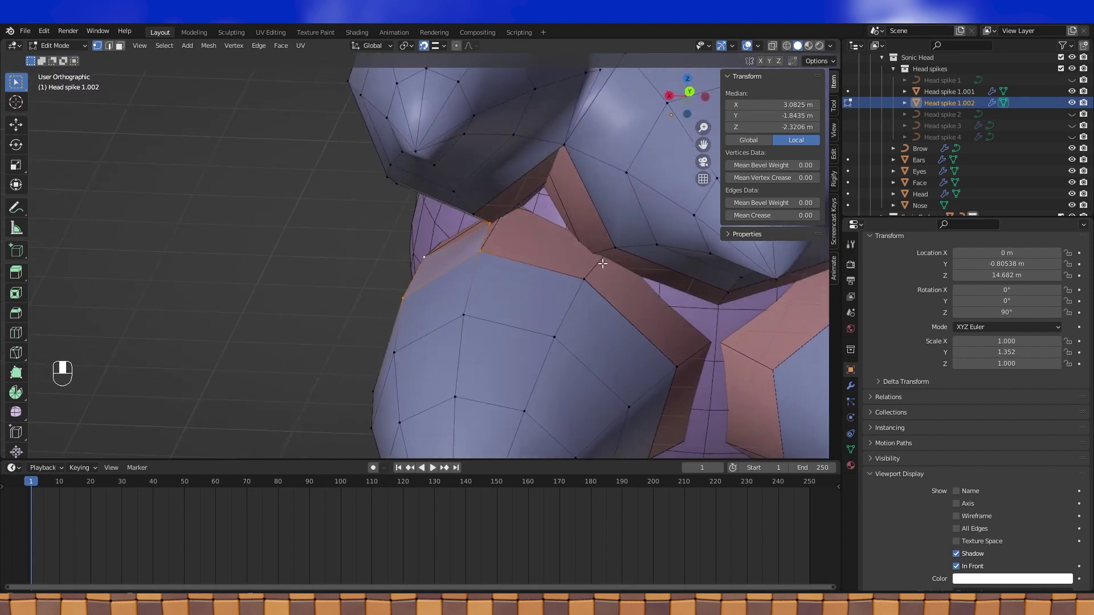
Extrude the junction vertex along the lower spike's upper edge and fill the face beside it
click(491, 226)
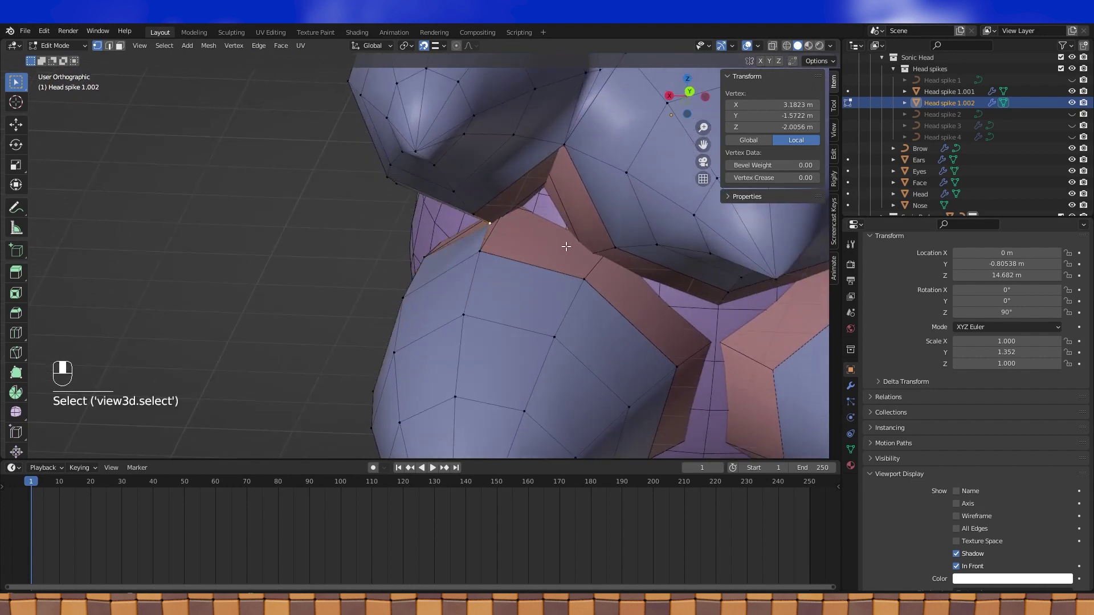
key(e)
click(594, 252)
shift+click(489, 224)
shift+click(480, 252)
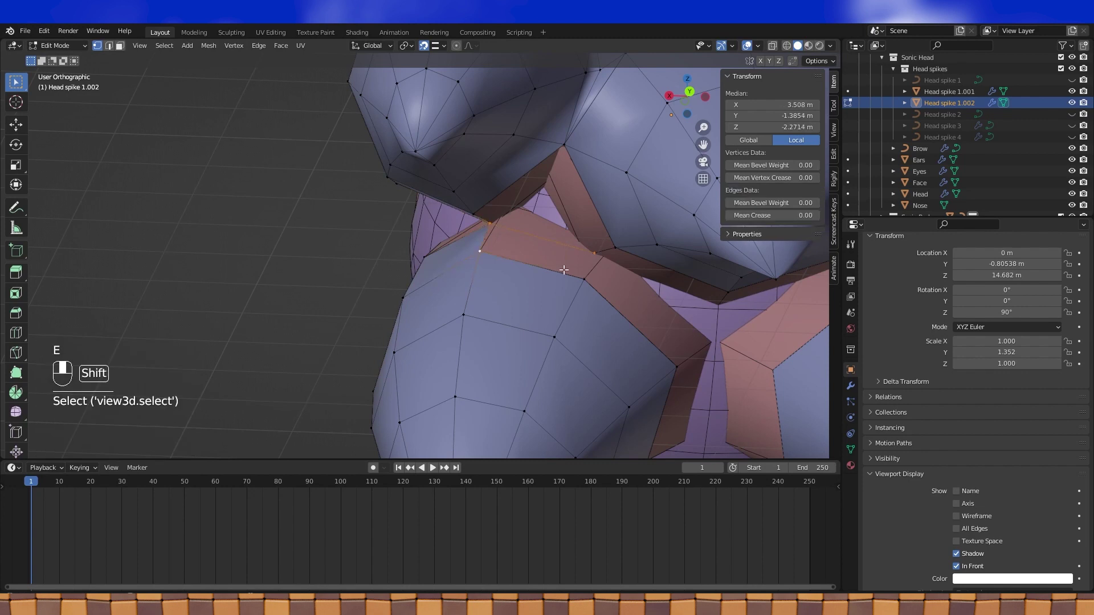
key(f)
Extrude a vertex from the lower spike's upper corner to the head's centre line and fill the face between them
middle_drag(593, 278, 564, 252)
click(545, 228)
middle_drag(644, 254, 578, 240)
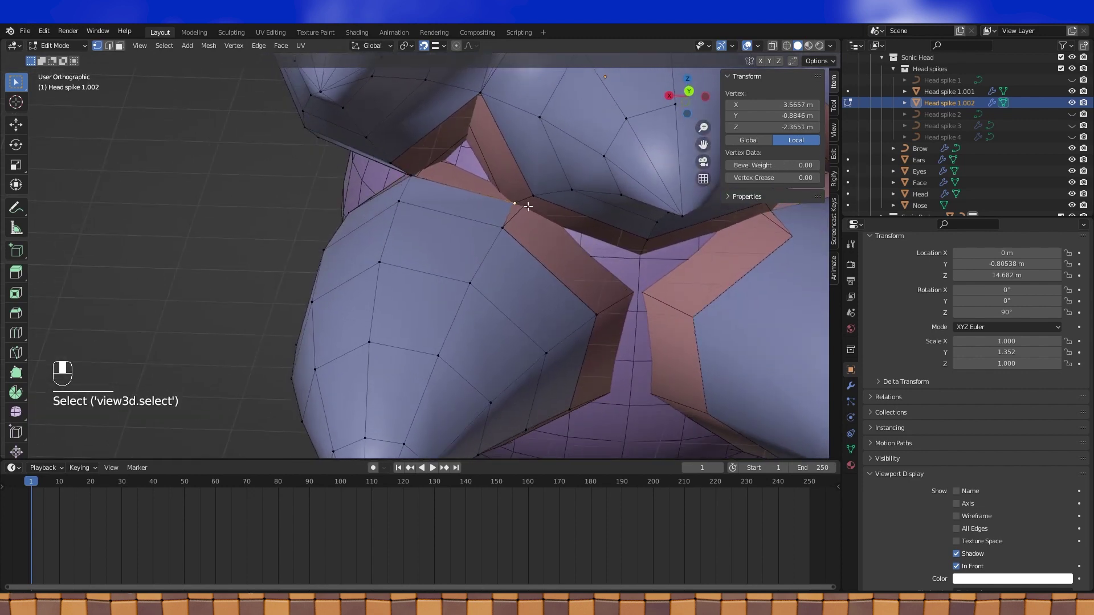
key(e)
click(642, 277)
shift+click(503, 228)
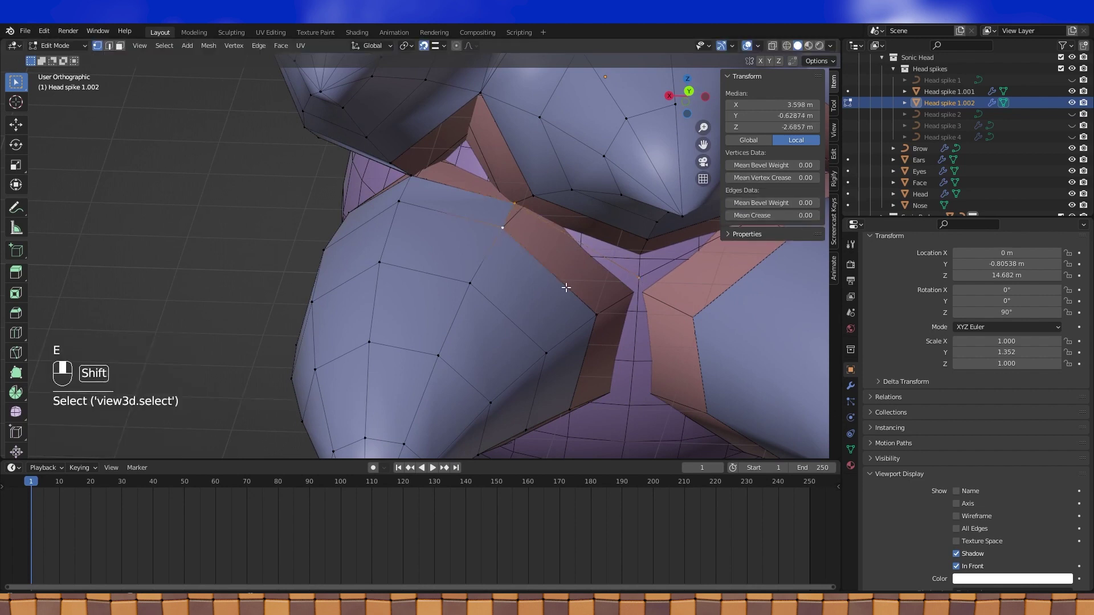
key(f)
Extrude a vertex to the centre line below the central spike and fill the face above the lower spike
shift+click(538, 220)
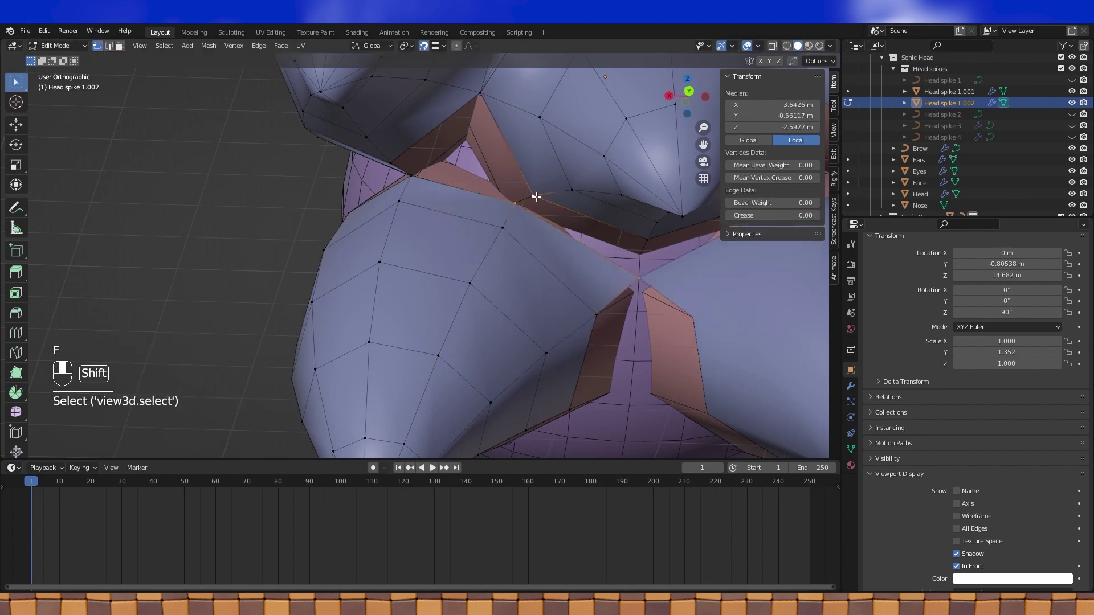
key(e)
click(649, 241)
key(f)
Extrude the lower spike's inner edge vertex to the centre line and fill the face between the two lower spikes
shift+middle_drag(657, 269, 603, 234)
middle_drag(602, 311, 602, 290)
click(538, 364)
key(e)
click(601, 371)
shift+click(538, 364)
shift+click(563, 263)
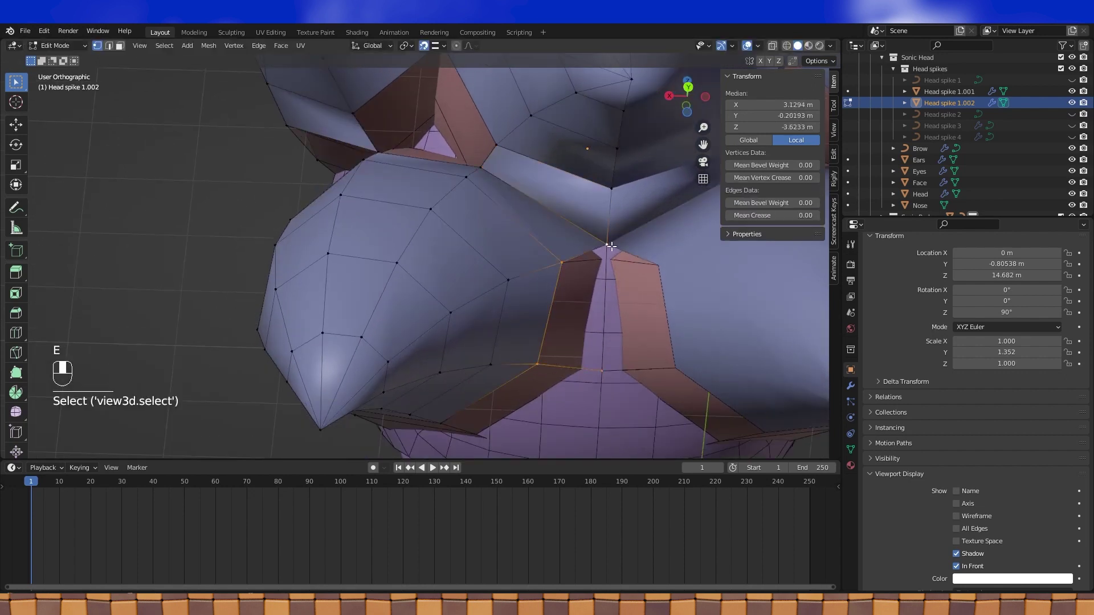
key(f)
Recalculate the normals of the whole mesh, shade all faces smooth and leave mesh editing
scroll(610, 246, down, 5)
key(a)
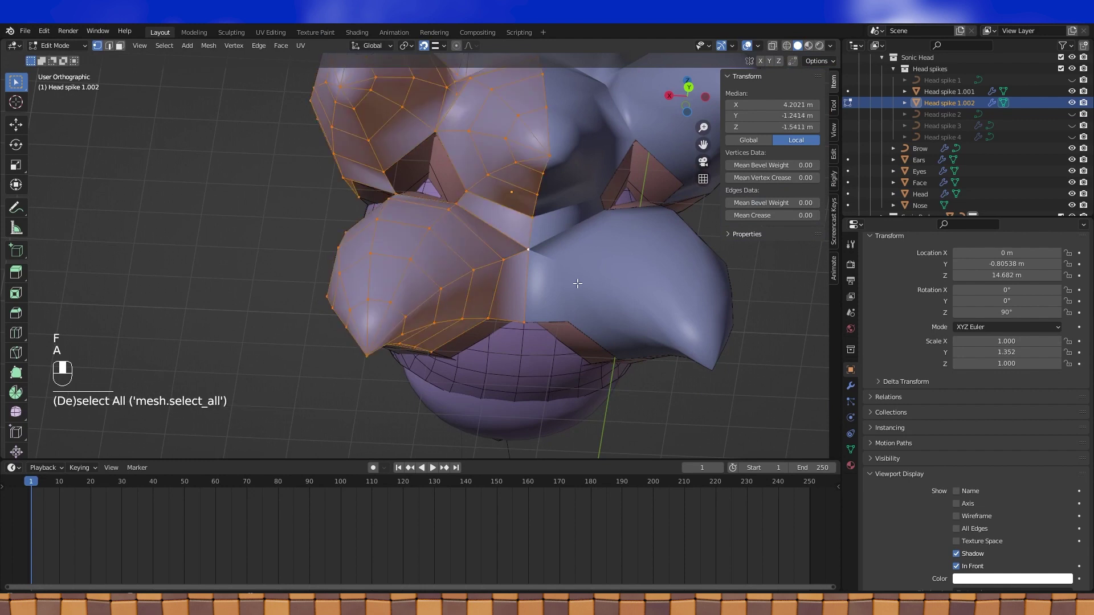
key(alt+n)
click(576, 283)
click(281, 46)
click(311, 248)
key(Tab)
scroll(615, 282, up, 2)
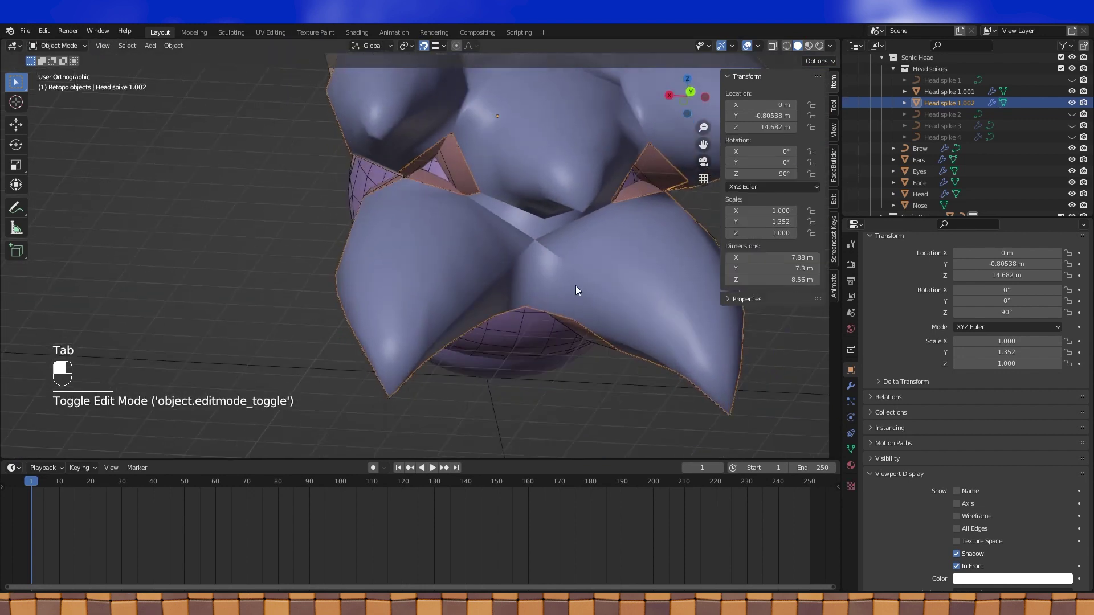
Change the snap target, extrude a vertex from the lower spike's underside toward the head and fill a face to the centre line
key(Tab)
middle_drag(570, 285, 608, 327)
middle_drag(566, 324, 563, 297)
click(461, 277)
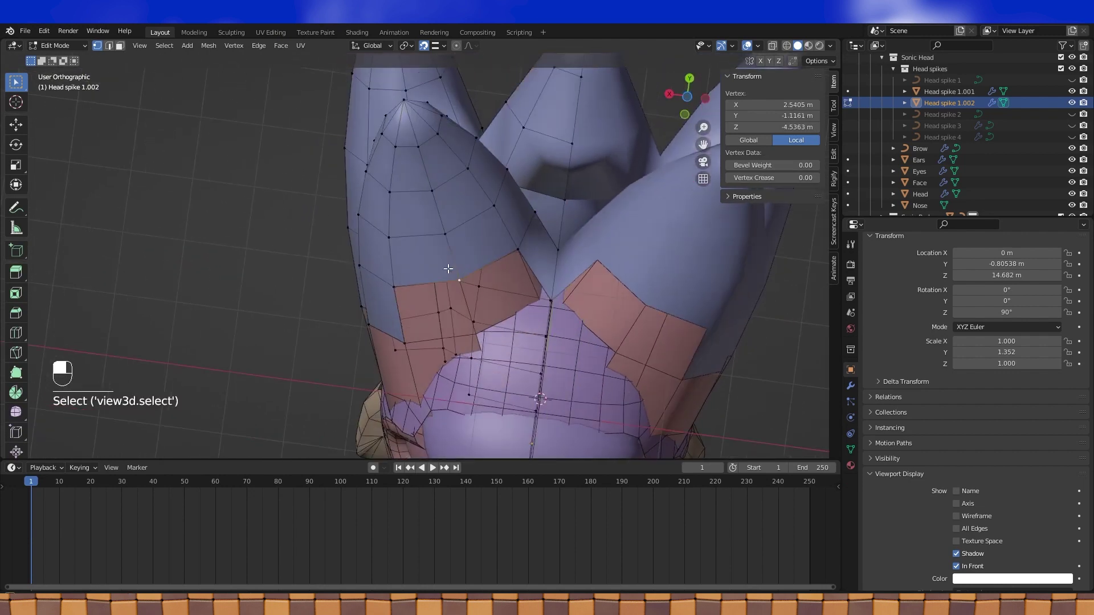
click(436, 46)
click(459, 91)
key(e)
click(477, 334)
shift+click(460, 281)
key(f)
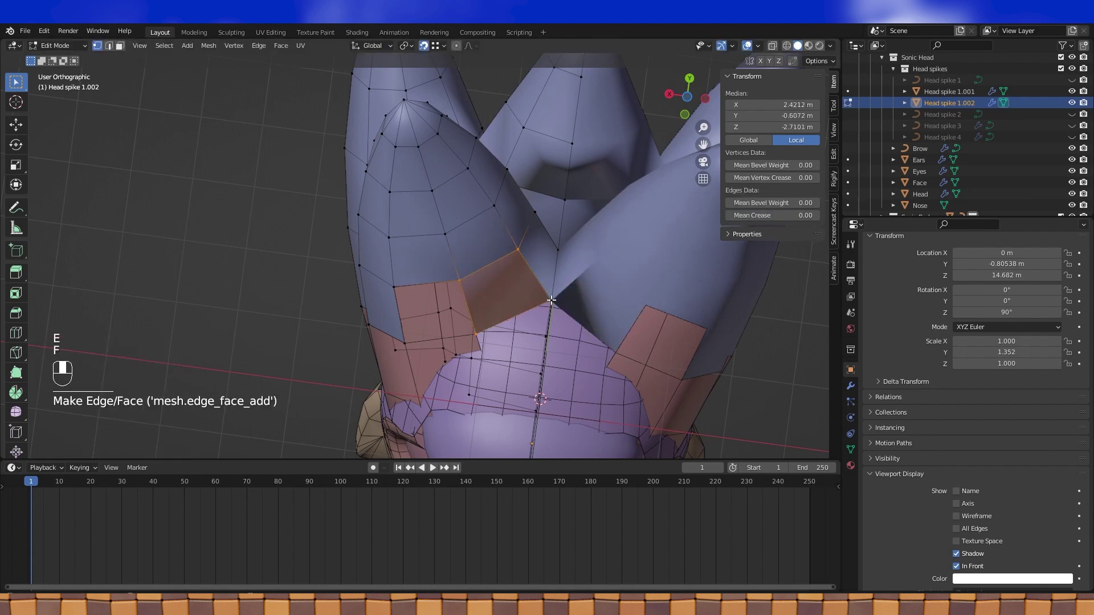
Fill the neighbouring face on the lower spike's underside between its inner edge and the extruded vertex
click(458, 281)
shift+click(395, 287)
shift+click(403, 343)
shift+click(478, 335)
key(f)
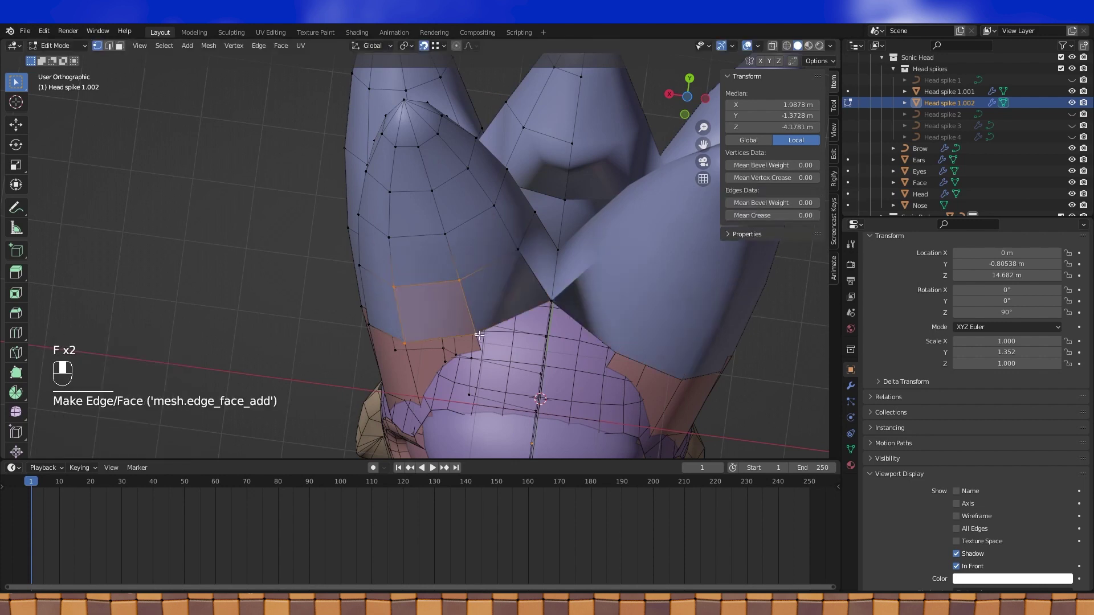
Extrude the underside vertex to the centre line and fill the face up to the centre vertex between the lower spikes
key(a)
middle_drag(479, 335, 553, 289)
click(489, 280)
middle_drag(488, 280, 521, 307)
key(e)
click(562, 262)
middle_drag(562, 262, 555, 287)
shift+click(571, 222)
key(f)
key(q)
key(Escape)
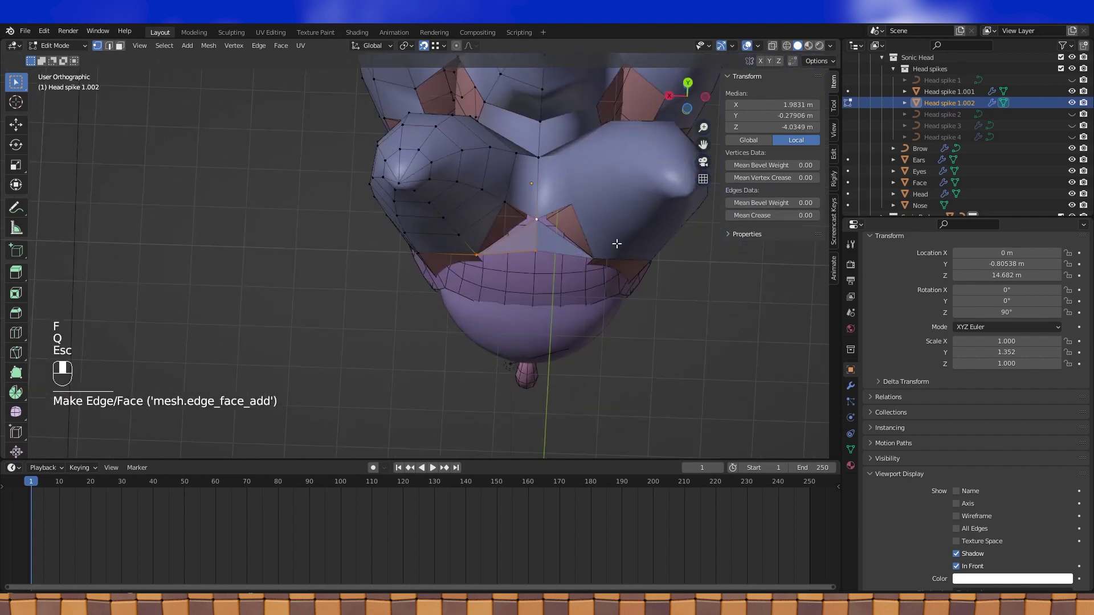
Delete the face between the lower spike's inner corner and the centre line, and select the centre vertex
key(a)
middle_drag(552, 256, 538, 191)
click(120, 46)
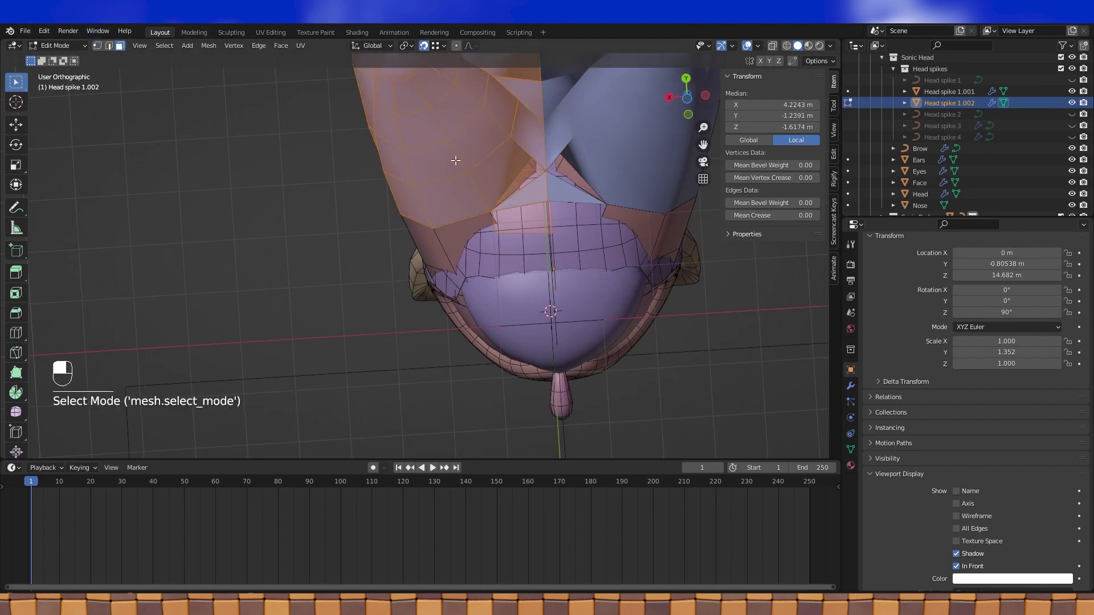
click(491, 168)
key(x)
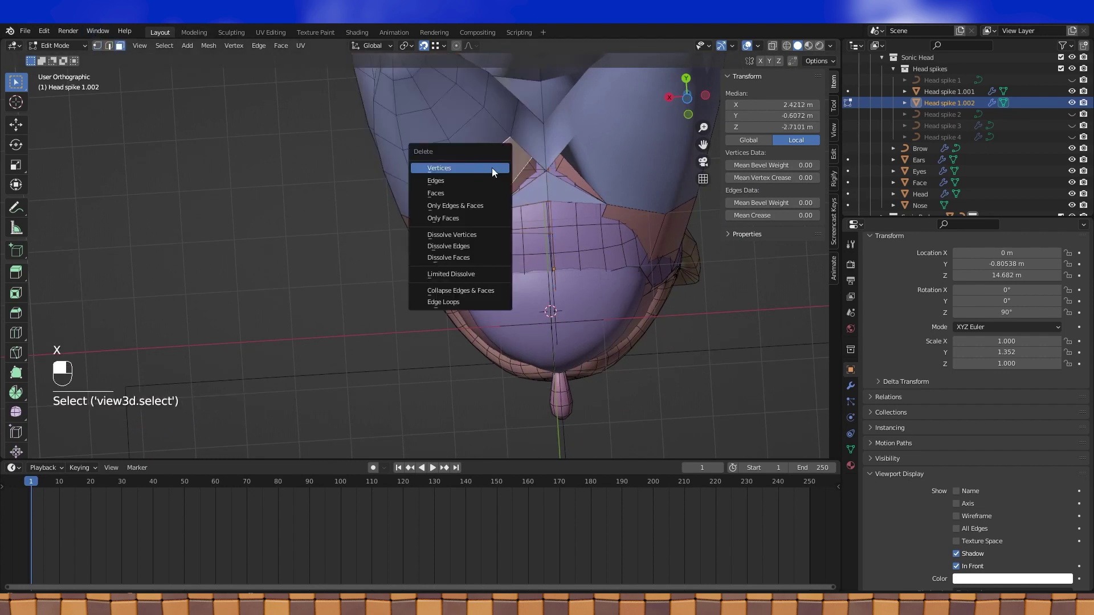
click(459, 191)
click(546, 171)
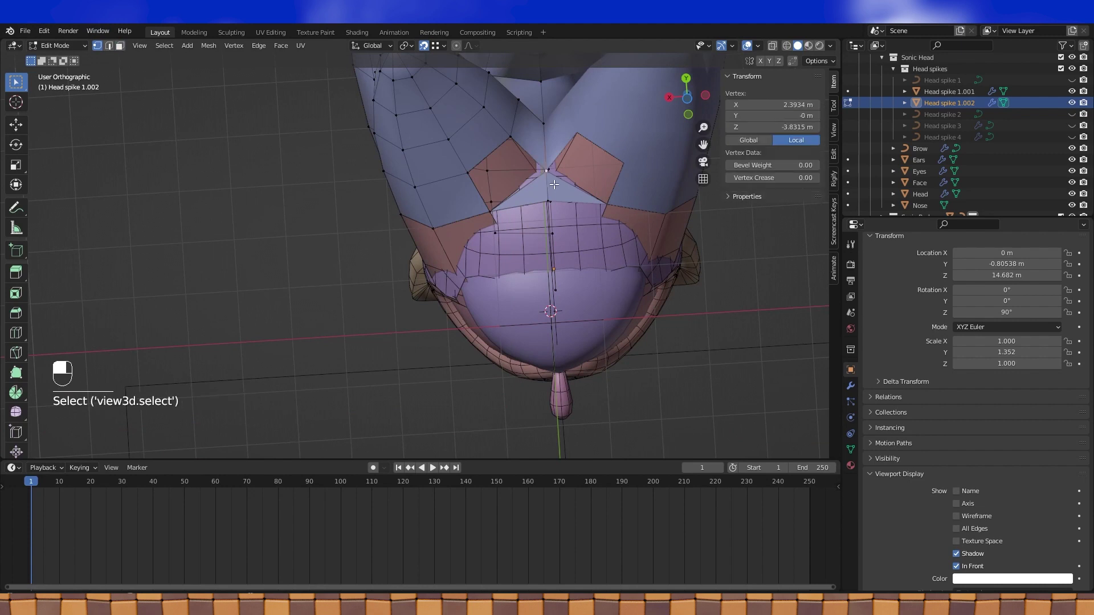
Fill the underside face between the centre vertex and the lower spike's inner corner
middle_drag(545, 170, 507, 158)
shift+click(506, 155)
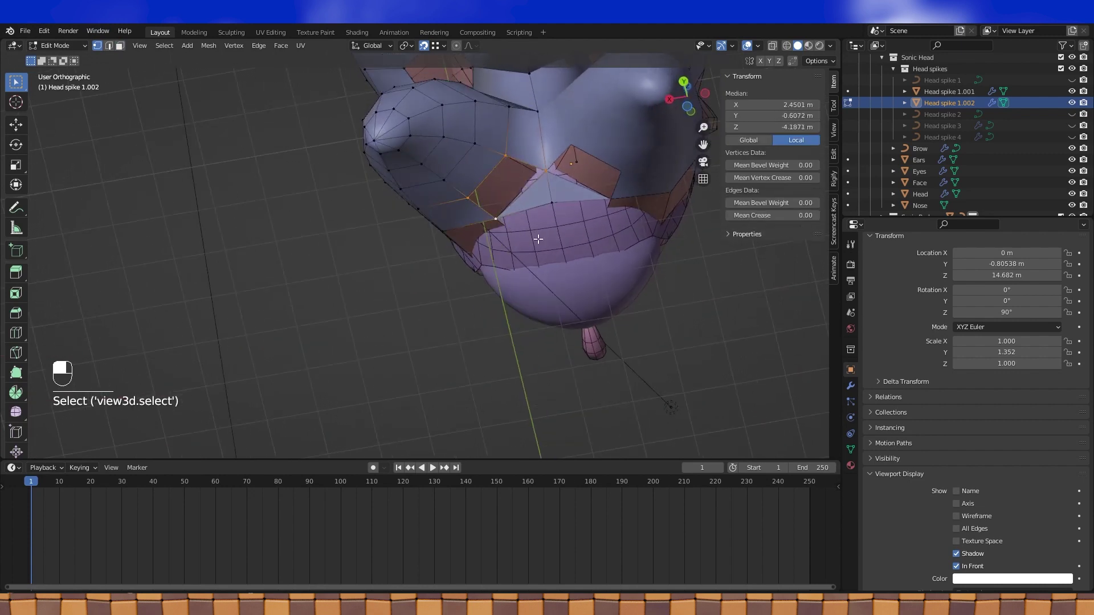
key(f)
Recalculate the normals of the whole spike mesh to the outside and shade its faces smooth
middle_drag(538, 240, 572, 225)
key(a)
key(alt+n)
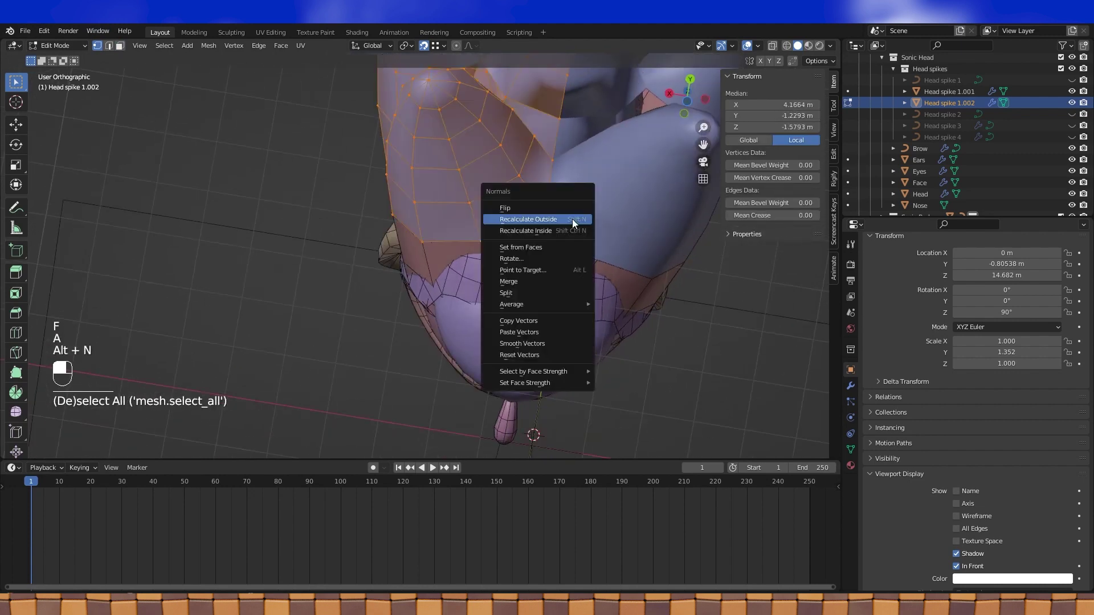
click(573, 221)
click(281, 45)
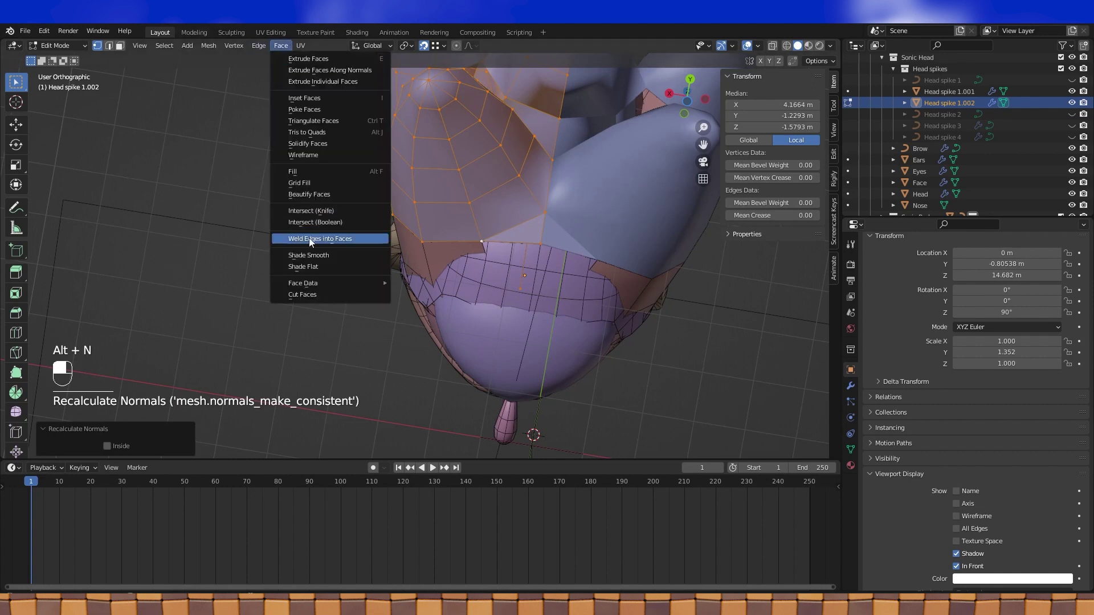
click(302, 222)
key(Tab)
middle_drag(467, 233, 473, 171)
key(Tab)
scroll(479, 211, up, 2)
scroll(976, 412, up, 2)
Change the snap target, extrude a vertex into the gap between the side, middle and lower spikes, and fill a face there
click(557, 303)
middle_drag(558, 303, 478, 171)
click(443, 46)
click(401, 114)
middle_drag(536, 240, 603, 249)
key(e)
click(535, 277)
middle_drag(535, 277, 554, 301)
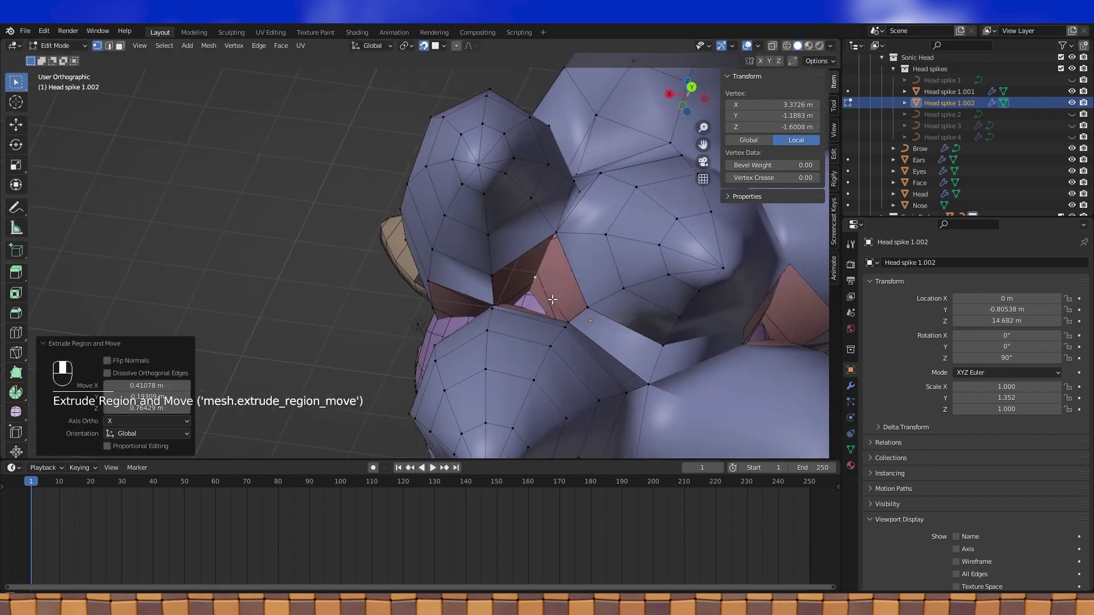
shift+click(553, 241)
key(f)
Fill the remaining faces in the gap where the side, middle and lower spikes meet
middle_drag(574, 321, 542, 238)
shift+click(542, 239)
mouse_move(498, 304)
middle_down()
mouse_move(488, 296)
mouse_move(535, 288)
mouse_move(492, 317)
middle_up()
shift+click(490, 301)
key(f)
click(535, 288)
shift+click(532, 283)
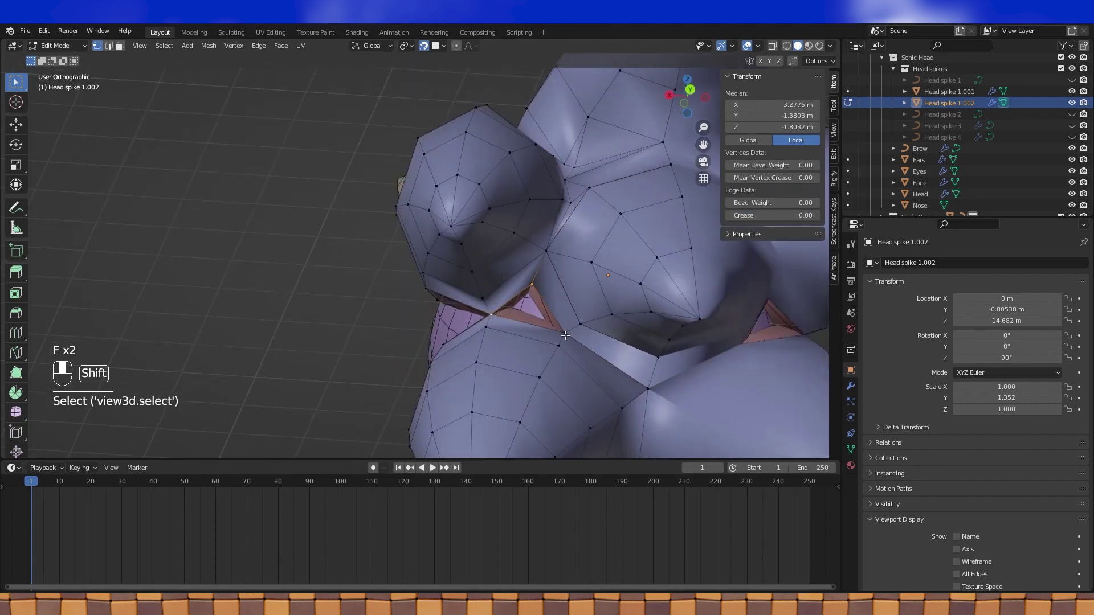
key(f)
key(Tab)
middle_drag(593, 296, 587, 326)
key(Tab)
From the right view, extrude the upper side spike's lower front vertex down along the head and fill a face behind it
shift+middle_drag(444, 297, 410, 206)
click(410, 206)
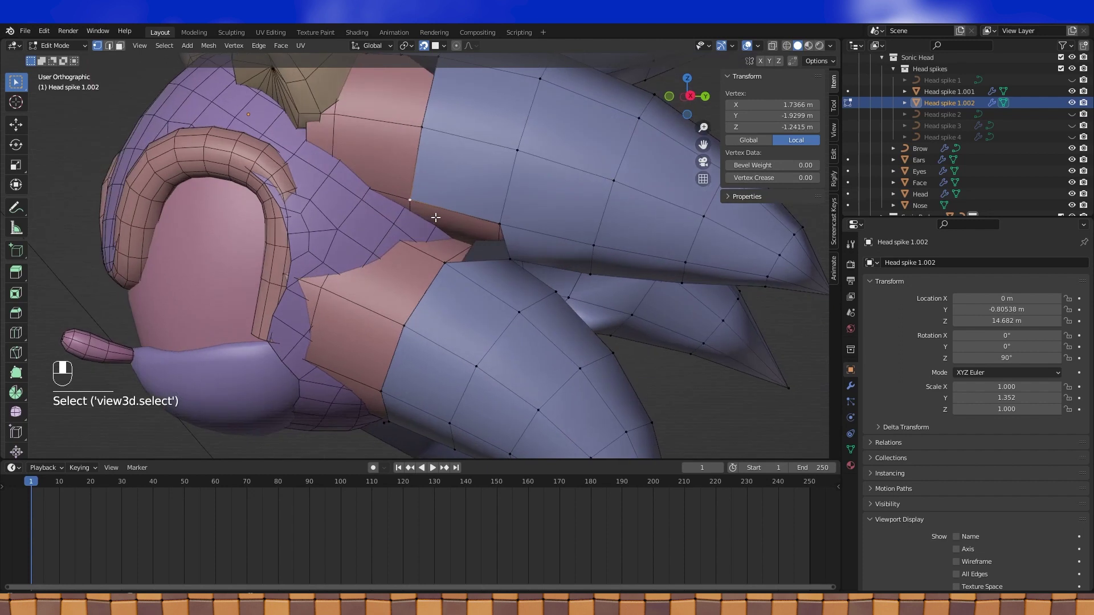
key(ctrl+KP_1)
key(ctrl+KP_3)
key(KP_3)
key(e)
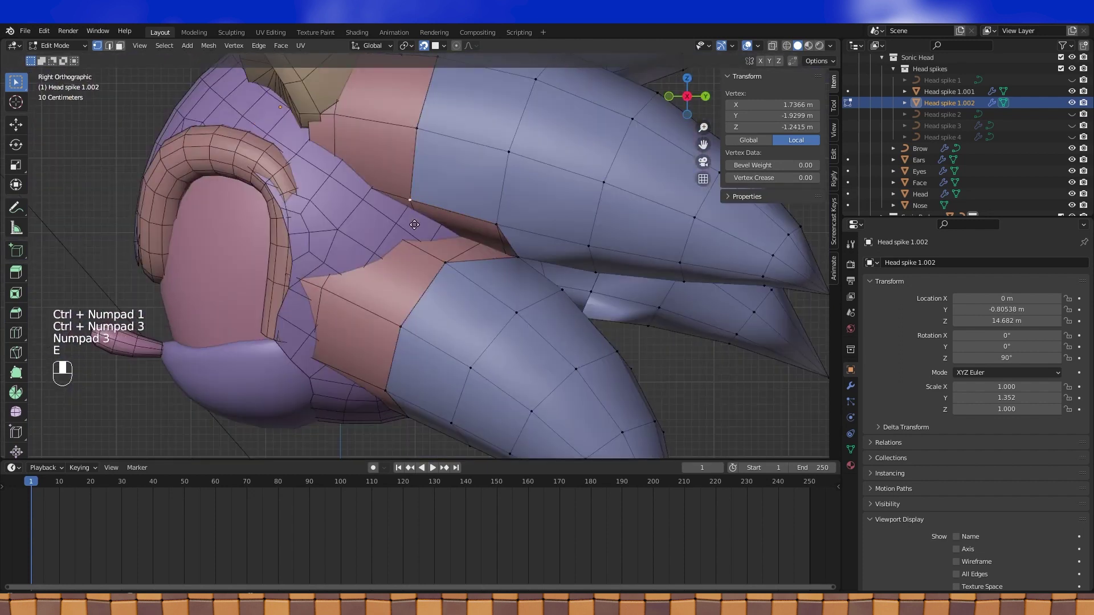
click(433, 230)
shift+click(494, 219)
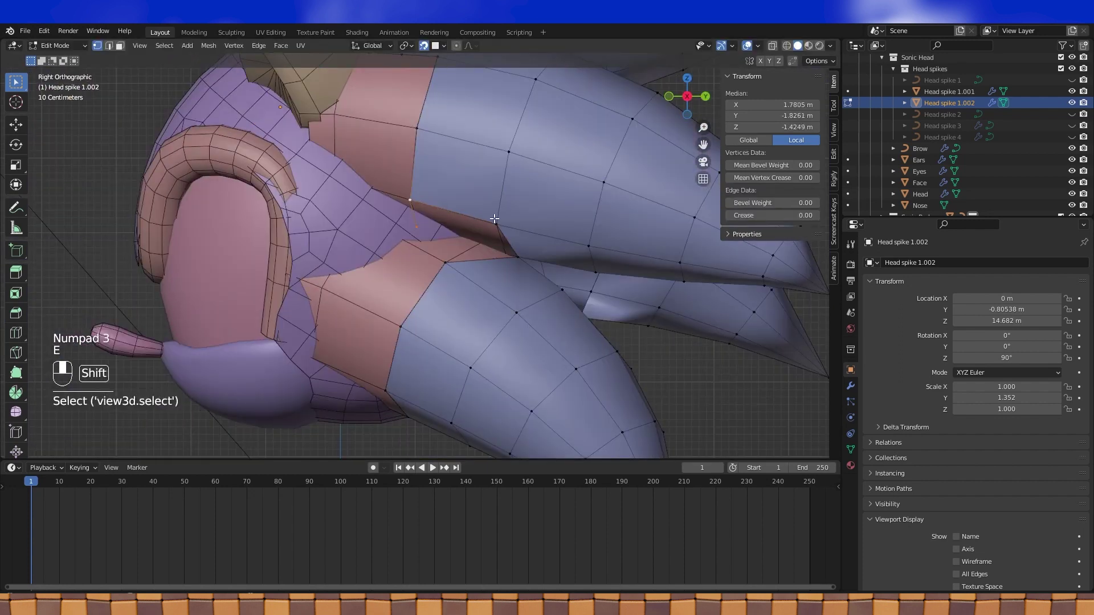
shift+click(518, 256)
key(f)
Extrude the new vertex further down toward the lower spike and fill the face joining the two side spikes
click(517, 256)
shift+click(421, 231)
middle_drag(433, 235, 413, 239)
scroll(420, 237, up, 2)
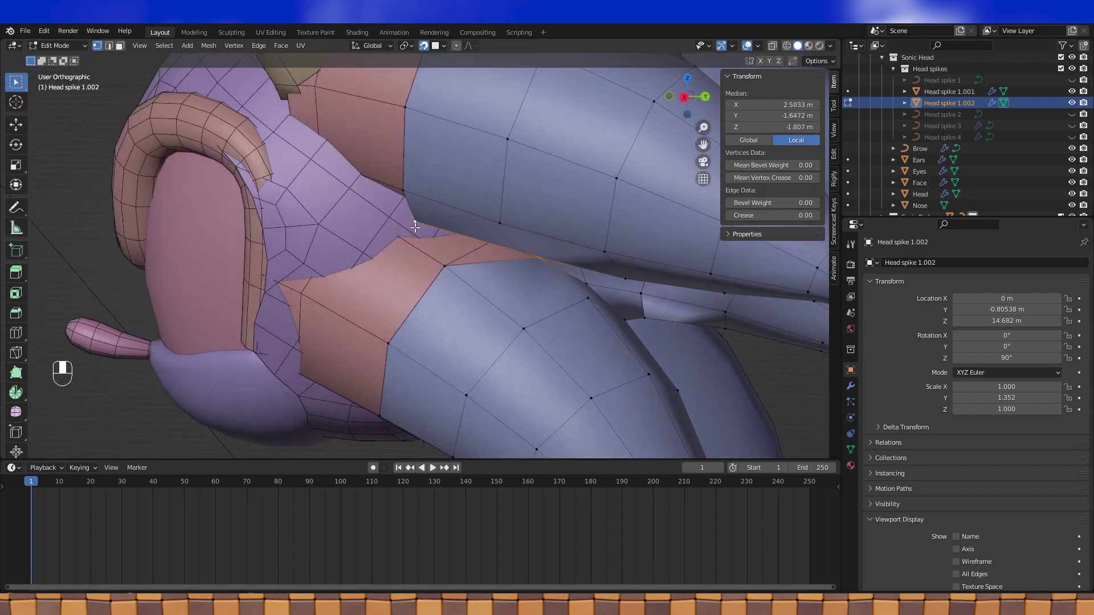
key(e)
right_click(400, 235)
click(415, 223)
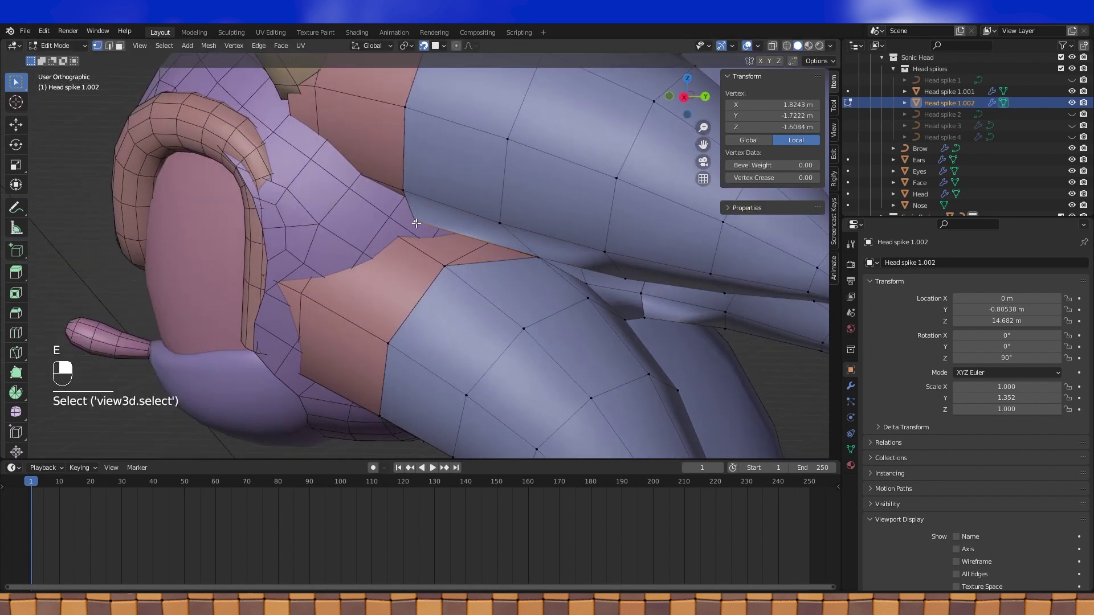
key(e)
click(400, 235)
shift+click(529, 255)
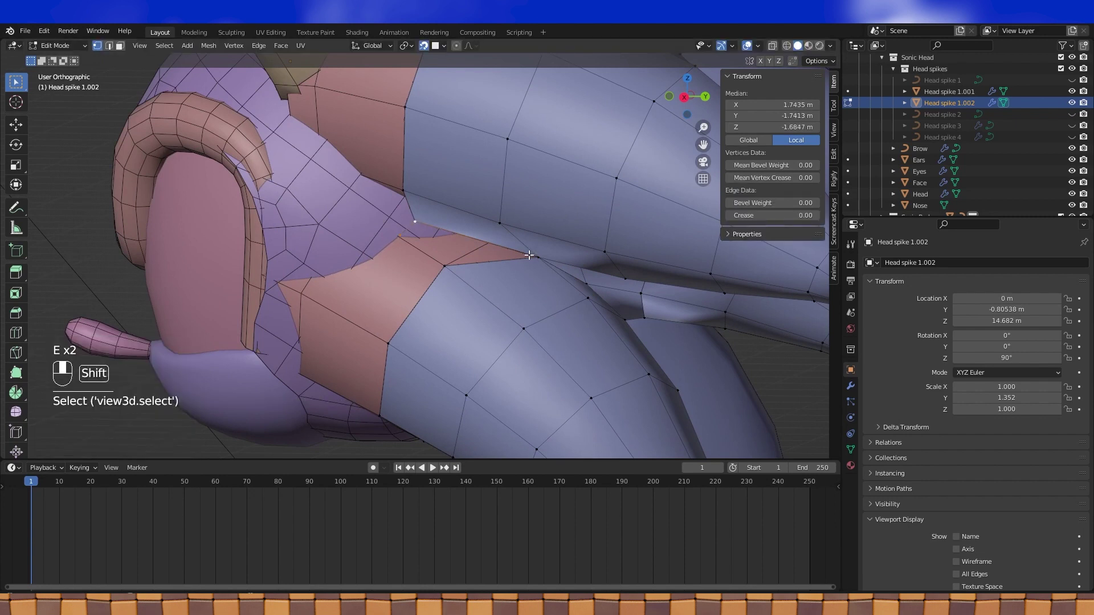
key(f)
Merge all vertices of the spike mesh by distance
key(a)
key(m)
click(448, 272)
key(ctrl+z)
key(m)
click(410, 336)
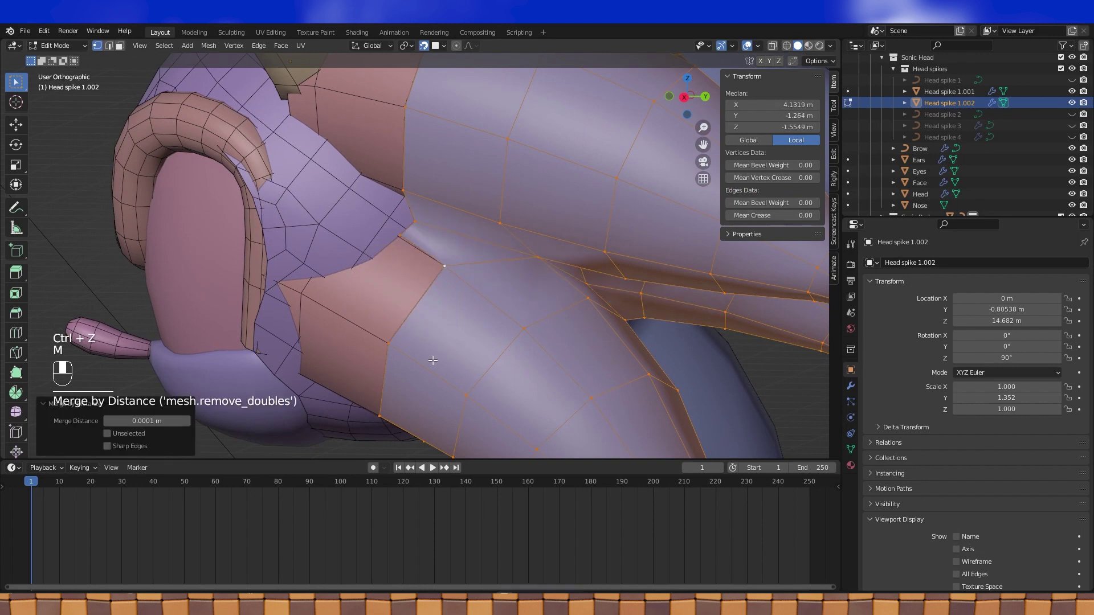
middle_drag(490, 327, 535, 315)
Change the snap target, extrude a vertex from the lower spike's front edge onto the head and fill the face up to its upper corner
click(408, 241)
scroll(412, 243, down, 4)
middle_drag(473, 276, 431, 149)
scroll(431, 149, up, 3)
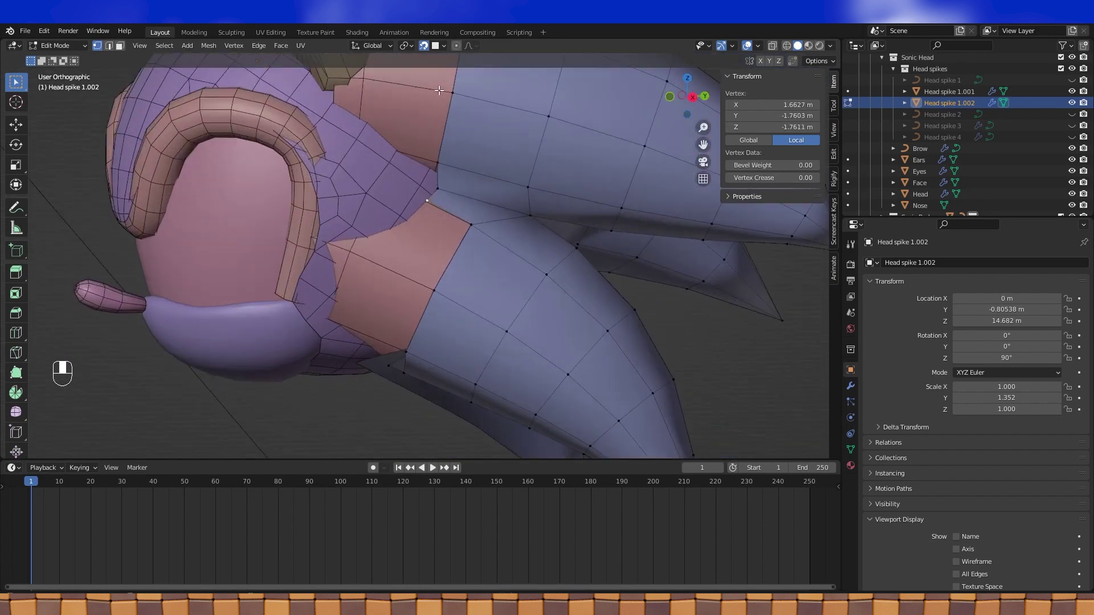
click(408, 47)
click(443, 46)
click(420, 92)
key(e)
click(350, 249)
shift+click(428, 201)
shift+click(471, 224)
key(f)
middle_drag(432, 294, 437, 288)
Change the snap target, extrude another vertex along the head and fill the next face at the lower spike's front edge
click(401, 209)
click(438, 47)
click(406, 105)
key(e)
click(388, 279)
shift+click(406, 207)
shift+click(485, 245)
key(f)
Extrude the front vertex at the lower spike's base inward across the underside of the head
middle_drag(477, 306, 404, 306)
click(393, 307)
middle_drag(416, 305, 392, 307)
key(e)
click(408, 288)
key(e)
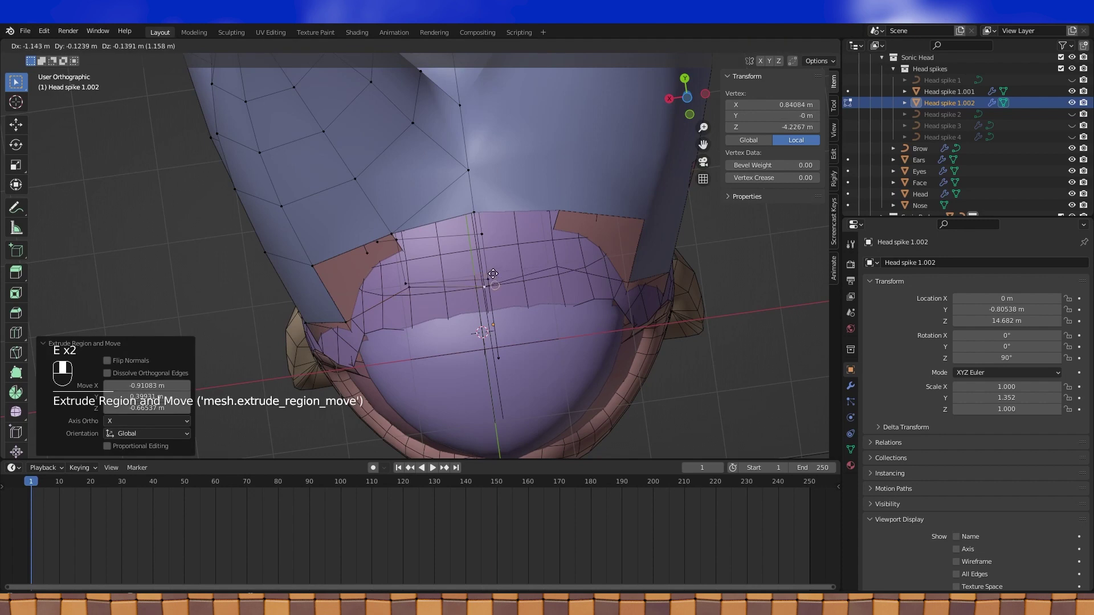
right_click(494, 275)
Extrude the underside vertex to the centre line and fill the faces back to the lower spike's base
middle_drag(493, 274, 450, 285)
key(e)
click(482, 283)
shift+click(409, 288)
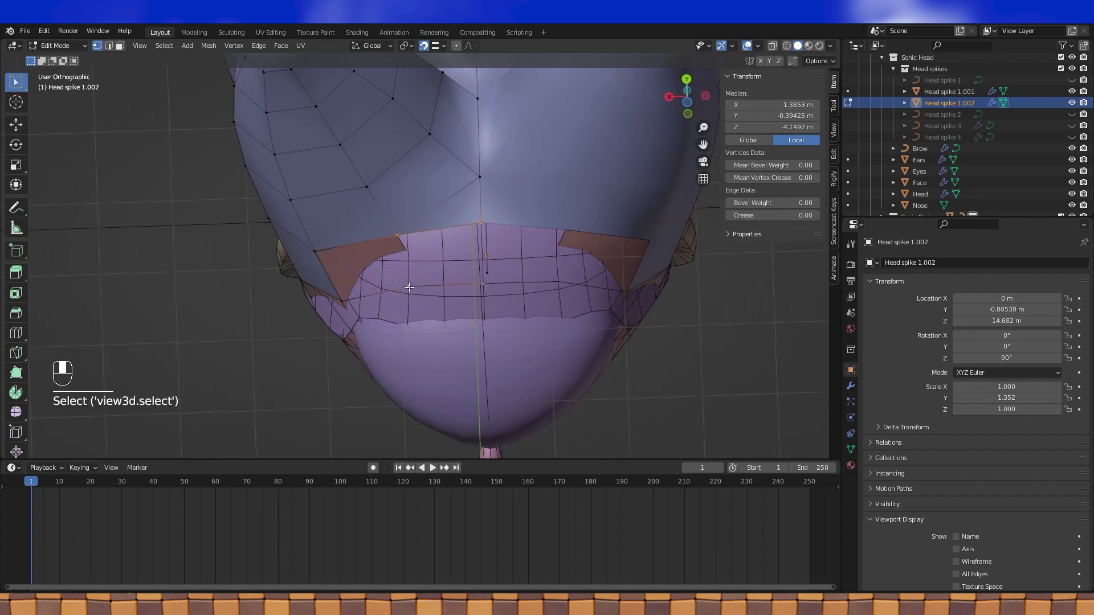
key(f)
shift+click(315, 253)
key(f)
key(Tab)
middle_drag(353, 289, 447, 310)
key(Tab)
Add an Edge Split modifier to the spike mesh and disable its Edge Angle option, keeping Sharp Edges enabled
shift+middle_drag(471, 219, 473, 277)
click(851, 386)
click(958, 262)
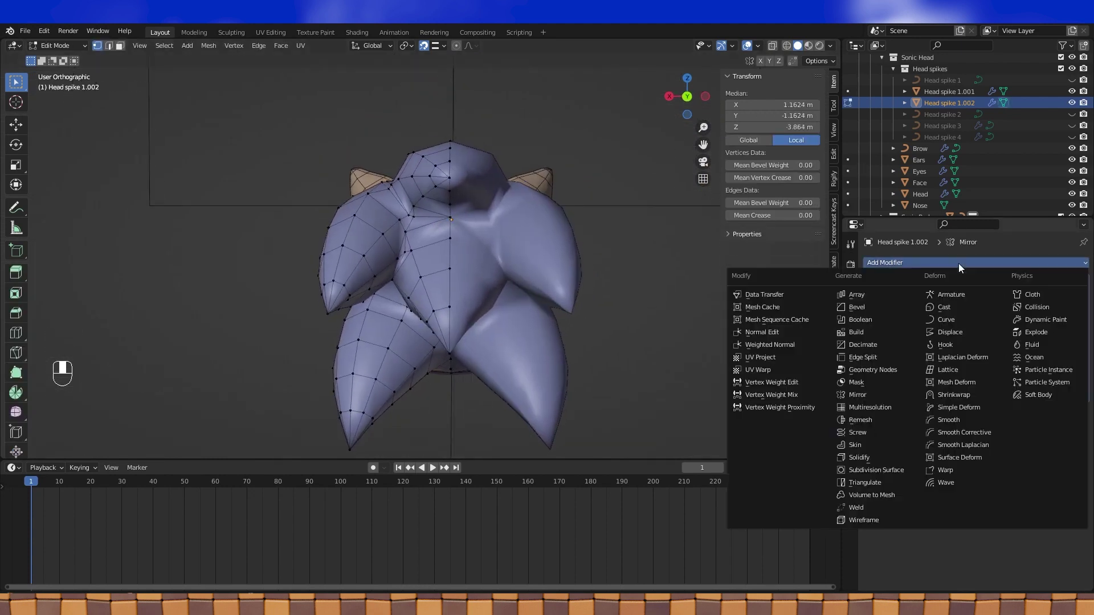
click(865, 361)
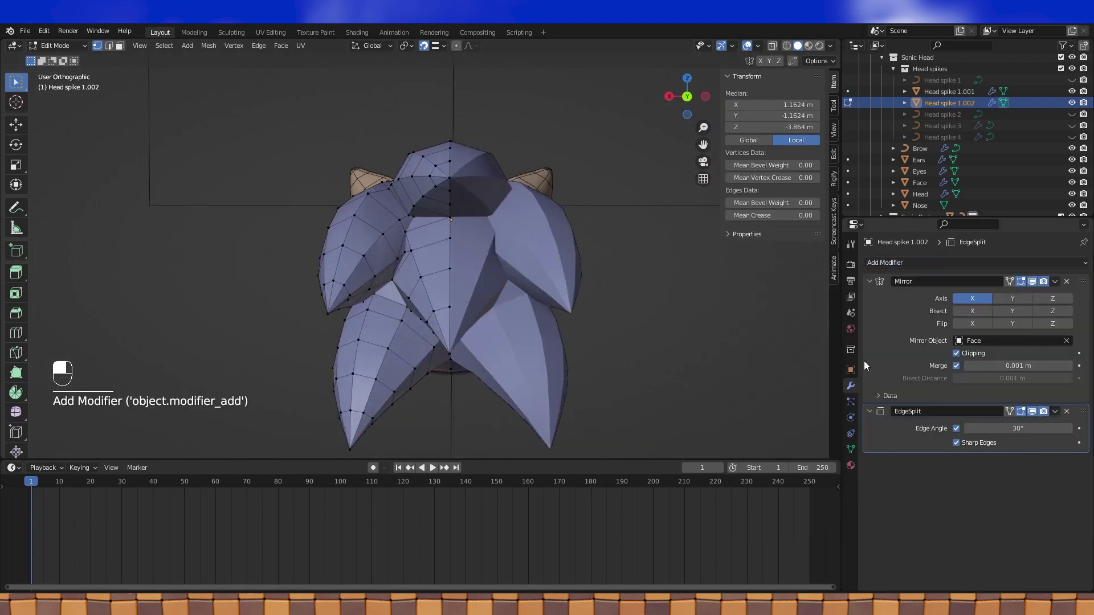
click(956, 428)
key(Tab)
key(Tab)
Select the crease edges where the head spikes meet, from the lower centre line up to the side spikes, and mark them sharp
click(109, 45)
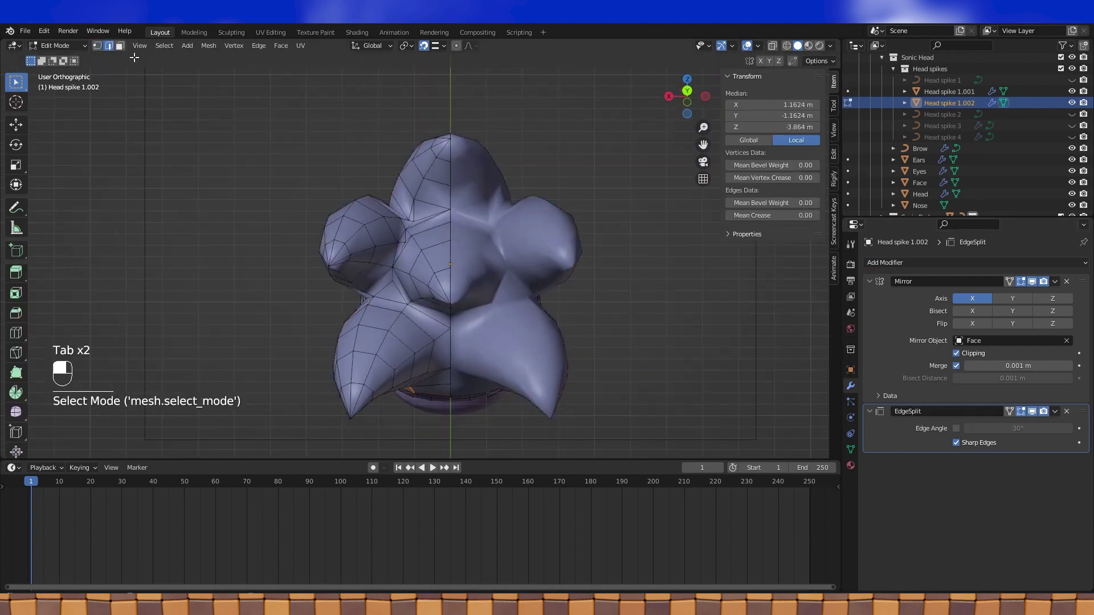
middle_drag(500, 306, 439, 327)
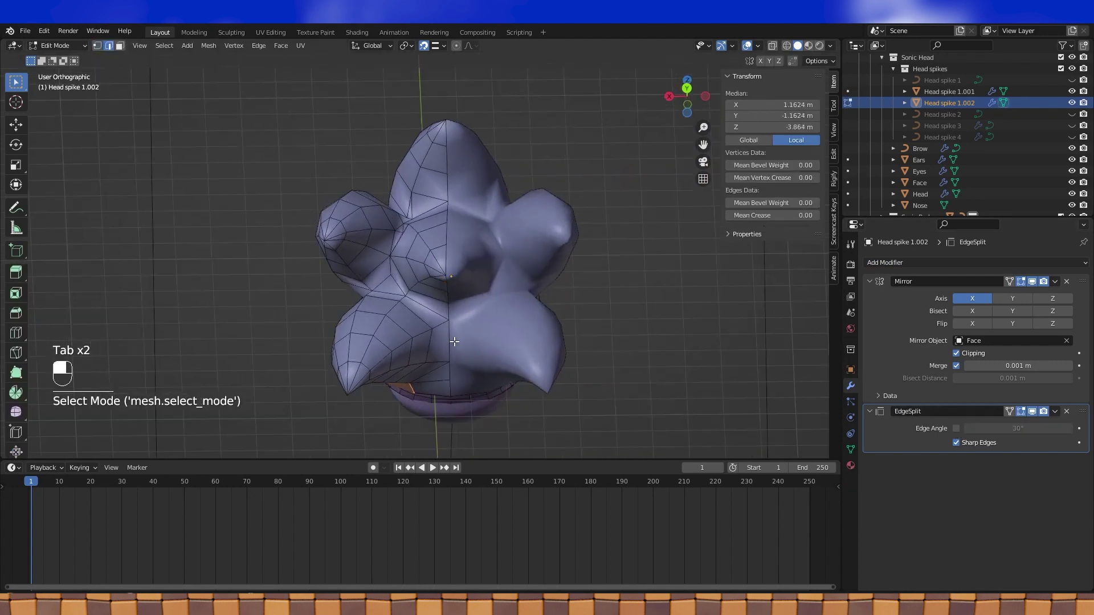
click(449, 339)
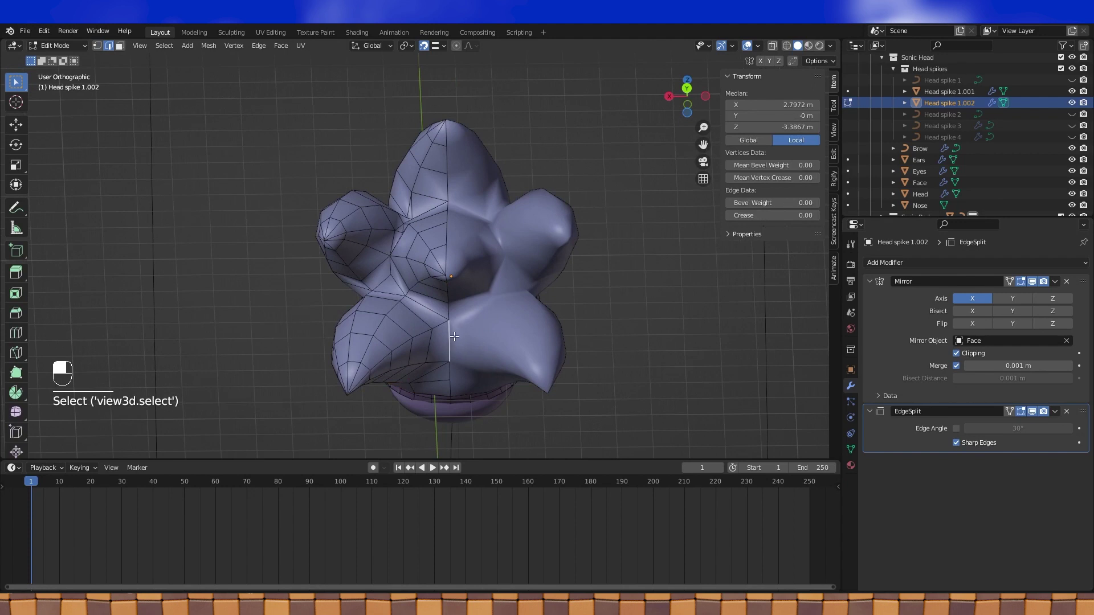
shift+click(389, 268)
mouse_move(389, 268)
middle_down()
mouse_move(397, 279)
mouse_move(399, 260)
middle_up()
scroll(399, 260, up, 1)
drag(397, 234, 401, 226)
key(ctrl+z)
shift+click(402, 225)
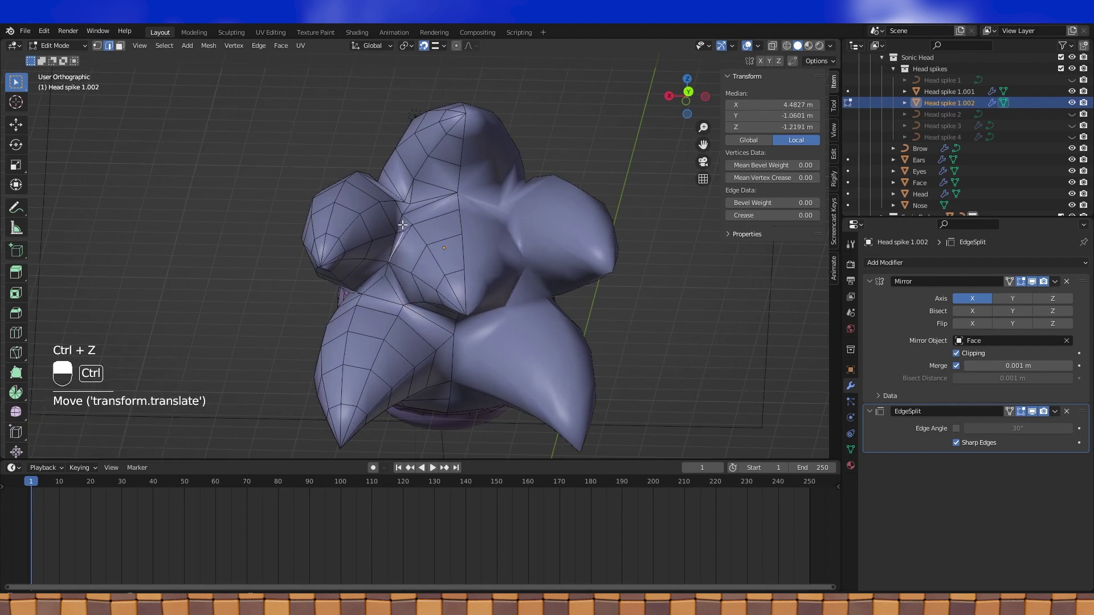
middle_drag(402, 224, 421, 199)
shift+click(426, 197)
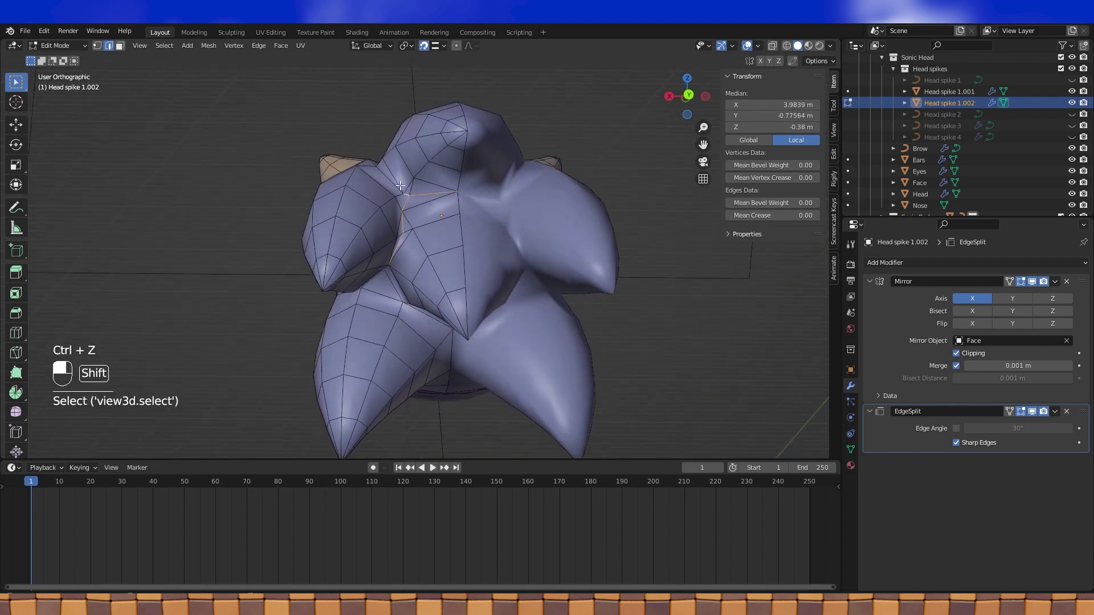
middle_drag(396, 189, 391, 278)
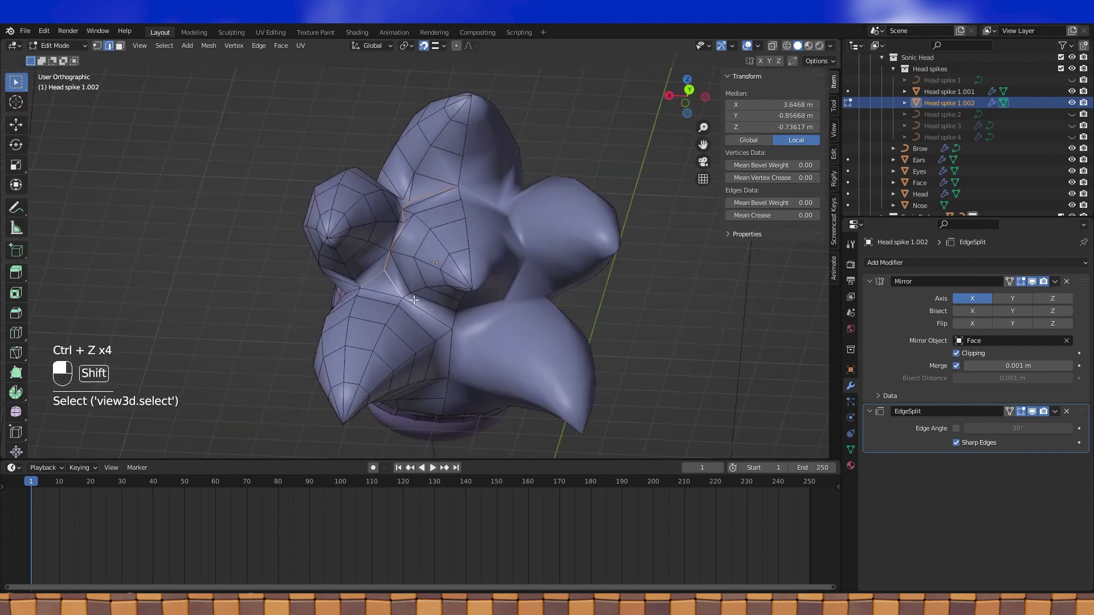
middle_drag(429, 240, 430, 275)
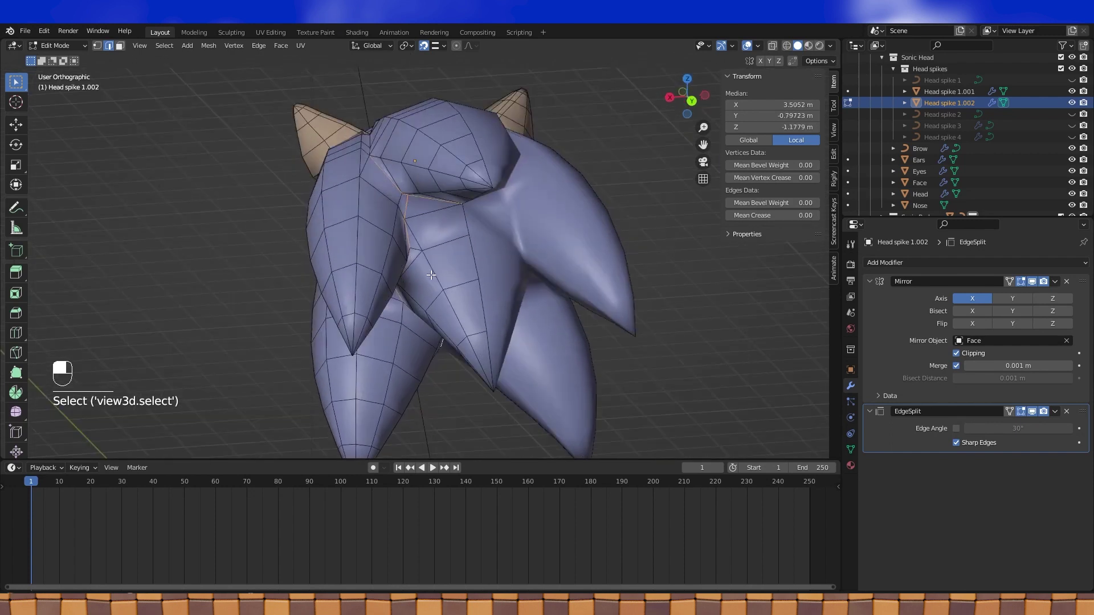
middle_drag(374, 165, 347, 266)
shift+click(346, 267)
key(ctrl+e)
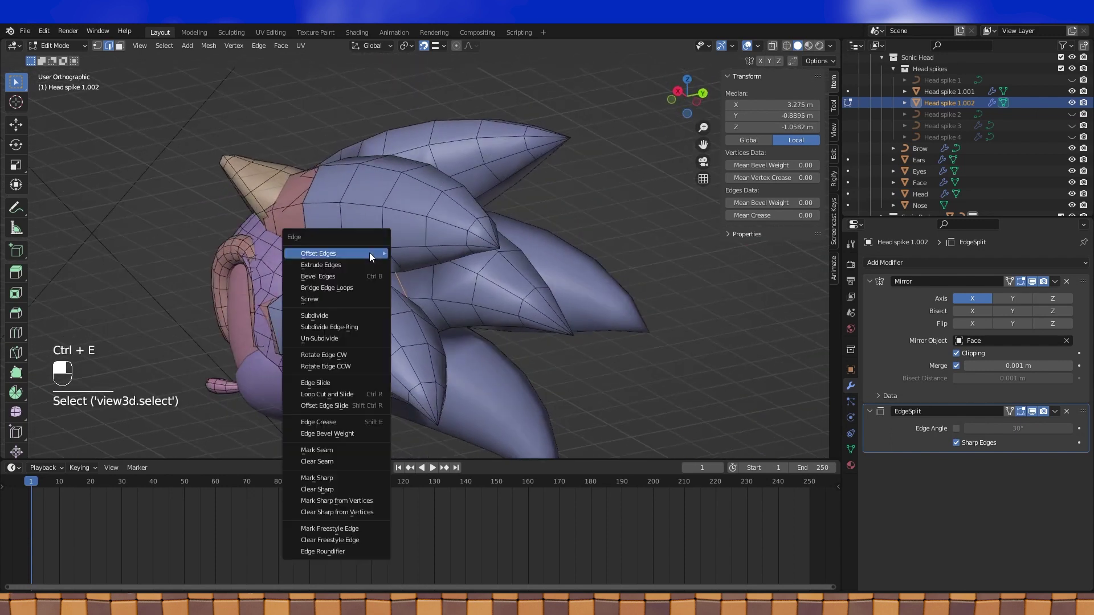
click(329, 481)
key(Tab)
middle_drag(486, 283, 407, 273)
Slide the vertex on the sharp crease between the middle spike and the side spike along its edge
key(Tab)
scroll(408, 272, up, 2)
middle_drag(407, 272, 527, 306)
click(98, 45)
click(448, 287)
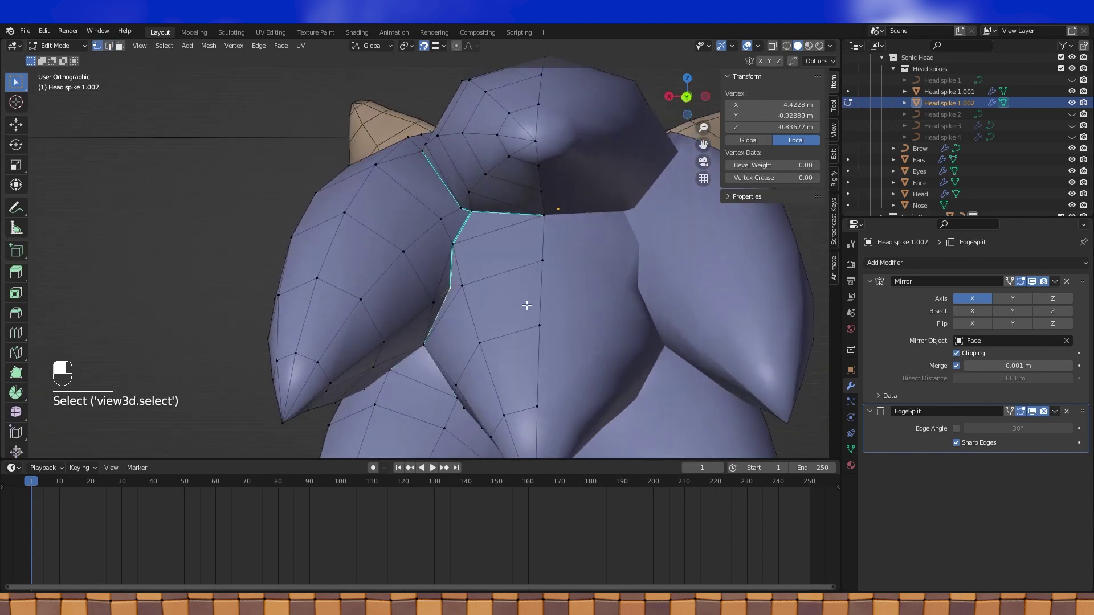
key(g)
key(g)
click(507, 297)
Slide the middle spike's vertex beside the sharp crease along its edge
middle_drag(507, 296, 502, 259)
key(g)
right_click(500, 268)
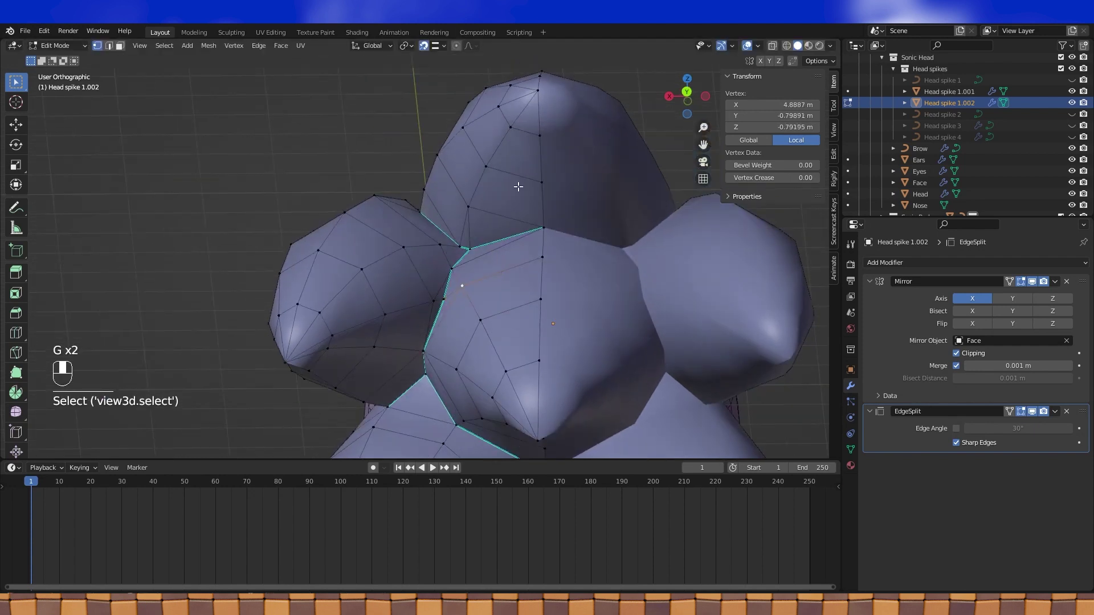
key(g)
key(g)
click(477, 244)
Slide the crease vertex near the middle spike's upper corner along its edge
middle_drag(477, 244, 454, 261)
click(456, 253)
key(g)
key(g)
click(462, 252)
key(Tab)
scroll(488, 275, down, 3)
Slide the vertex on the sharp crease between the top spike and the side spike along its edge
key(Tab)
scroll(348, 247, up, 3)
middle_drag(344, 245, 378, 265)
click(360, 265)
key(g)
key(g)
click(418, 260)
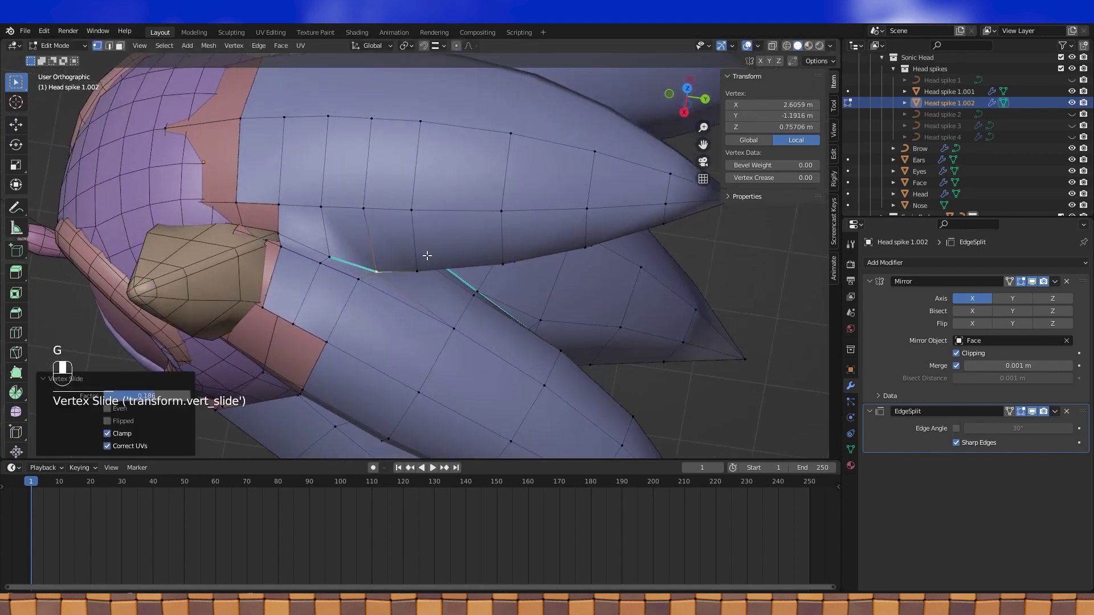
Move the two vertices at the upper end of the crease between the top and side spikes along the global Z axis
scroll(418, 259, down, 5)
key(Tab)
middle_drag(425, 263, 404, 248)
key(Tab)
scroll(426, 280, up, 1)
click(360, 261)
shift+click(372, 289)
key(g)
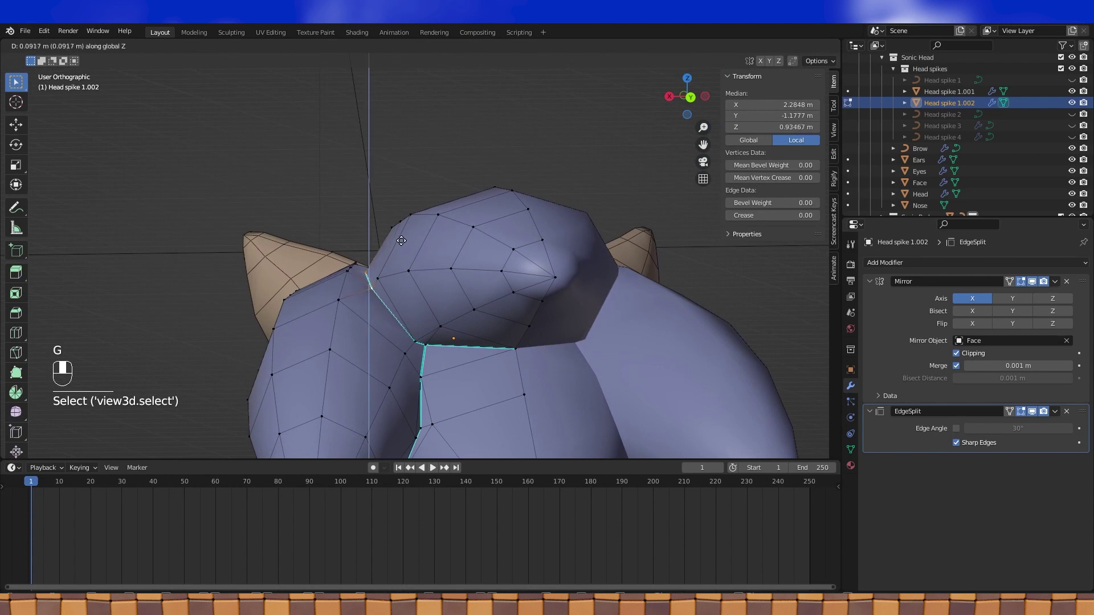
key(Tab)
middle_drag(400, 244, 416, 306)
key(Tab)
key(Tab)
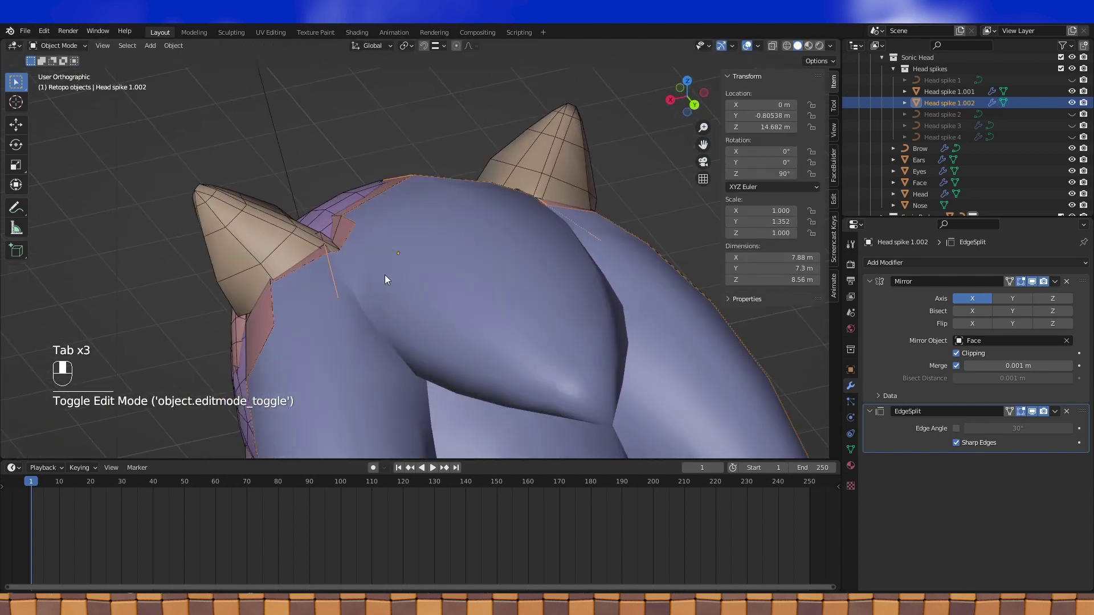
key(Tab)
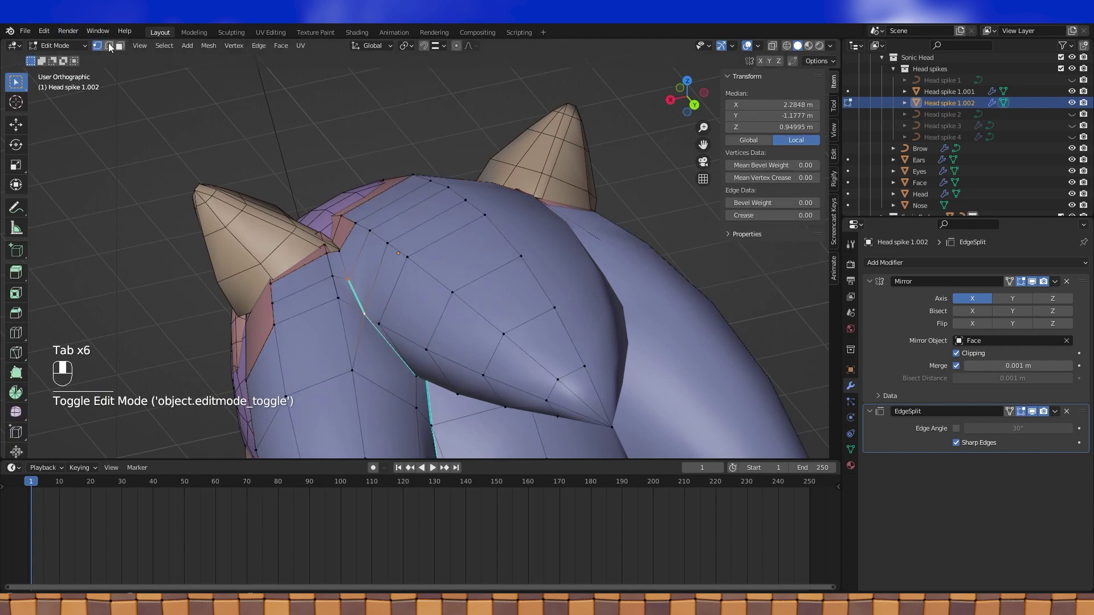
Delete the stray edge running beside the ear where the top spike meets the side spike
key(2)
click(350, 299)
middle_drag(316, 279, 317, 310)
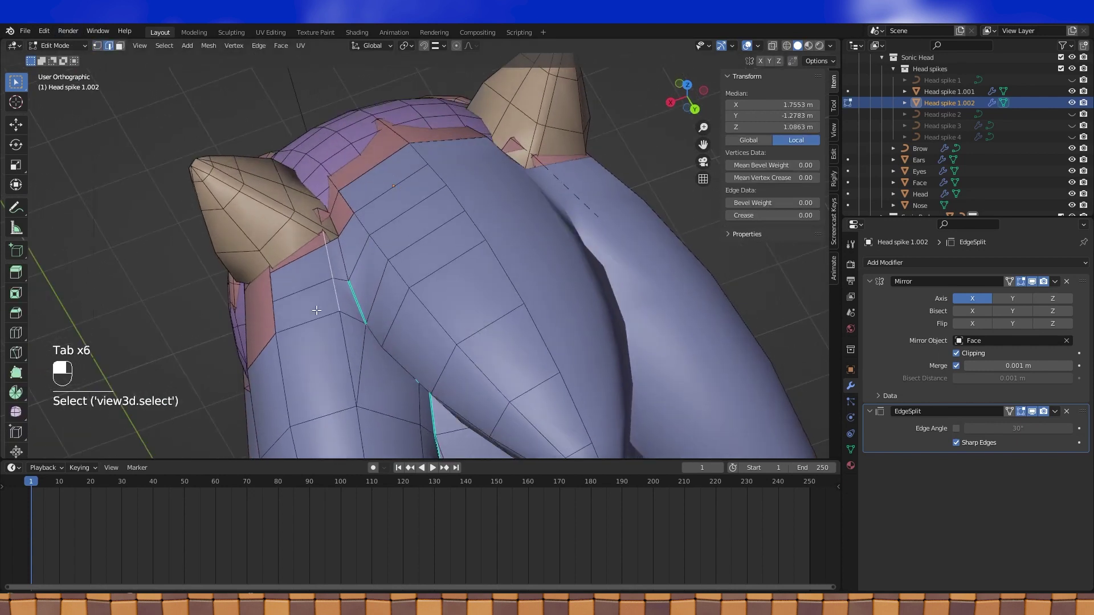
key(x)
click(283, 297)
shift+middle_drag(319, 301, 407, 234)
key(a)
scroll(407, 234, down, 3)
shift+middle_drag(407, 233, 559, 166)
mouse_move(487, 260)
middle_down()
mouse_move(490, 285)
mouse_move(486, 261)
middle_up()
key(Tab)
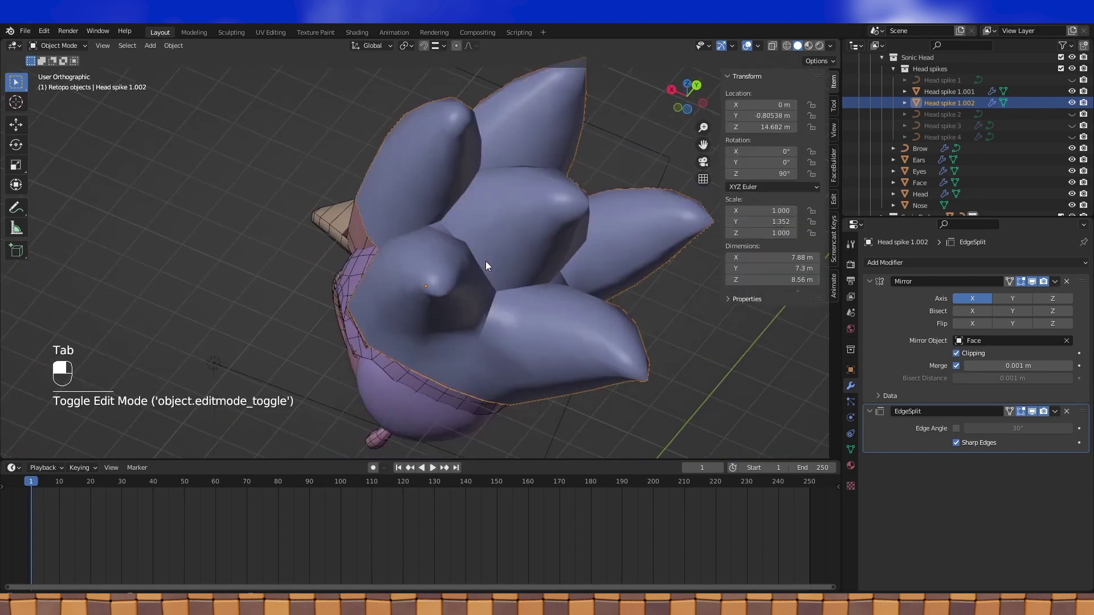
Convert the Brow curve to a mesh with Keep Original enabled
middle_drag(463, 297, 539, 328)
middle_drag(502, 295, 392, 223)
click(397, 219)
key(Tab)
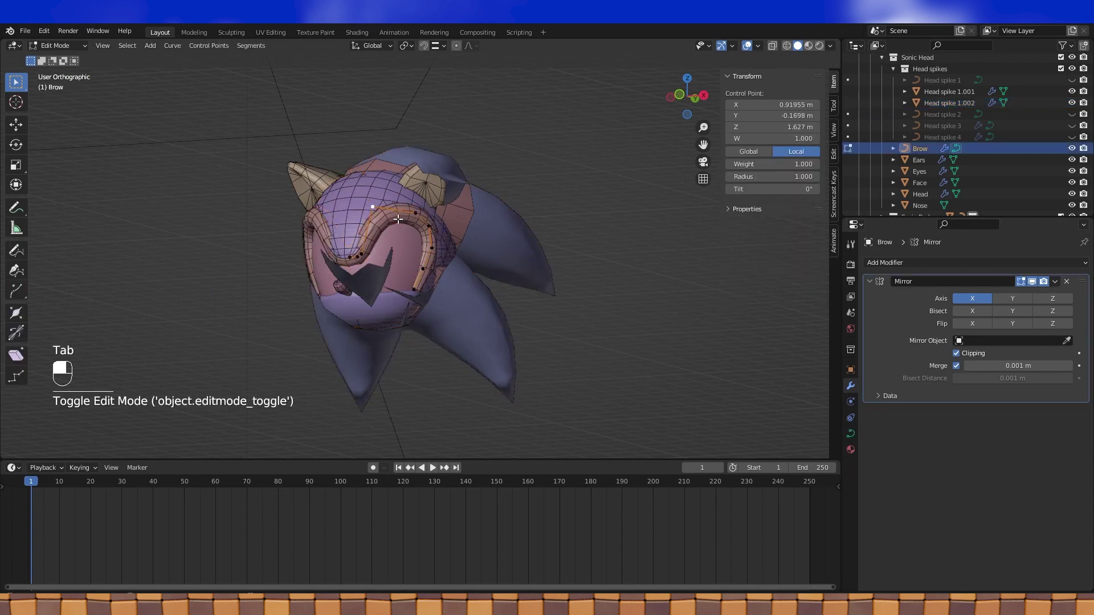
key(Tab)
middle_drag(398, 219, 436, 250)
key(alt+c)
click(436, 249)
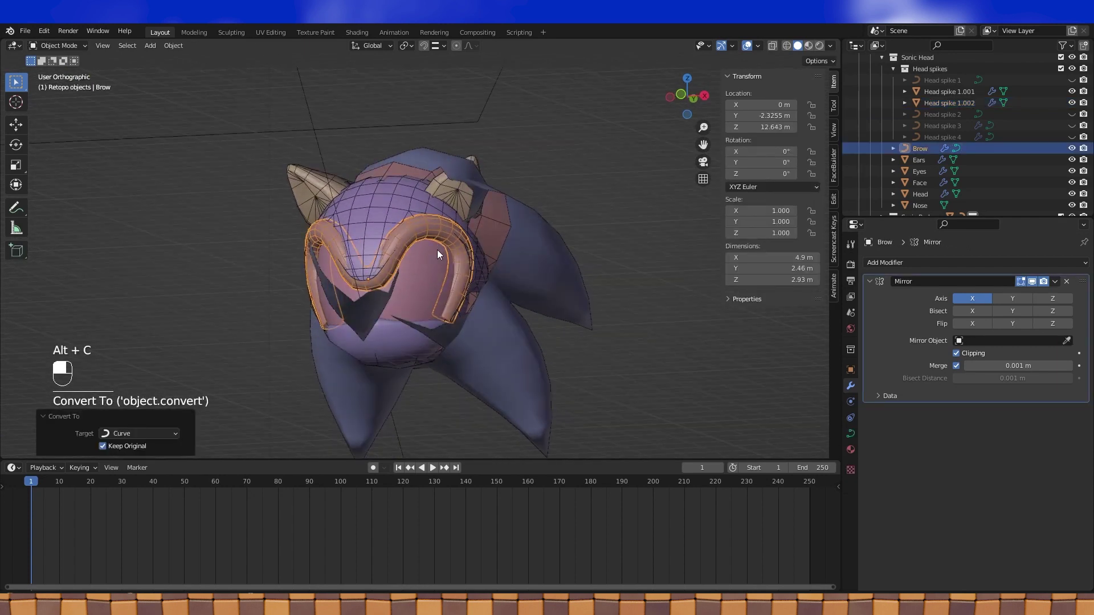
click(139, 433)
click(131, 459)
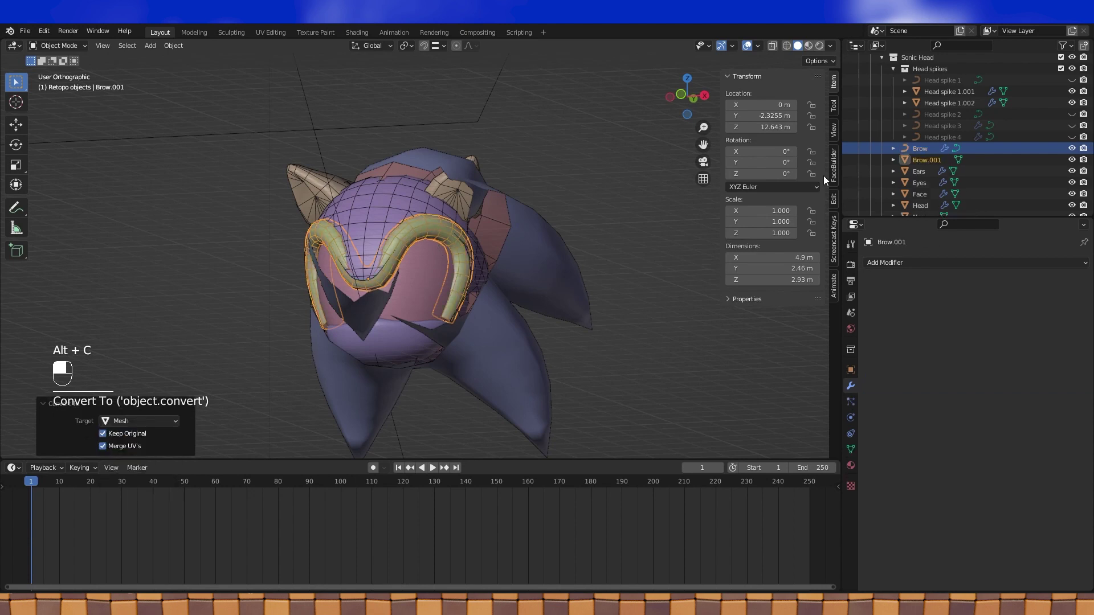
Select lengthwise vertex loops along the front and lower side of the Brow.001 mesh
click(935, 160)
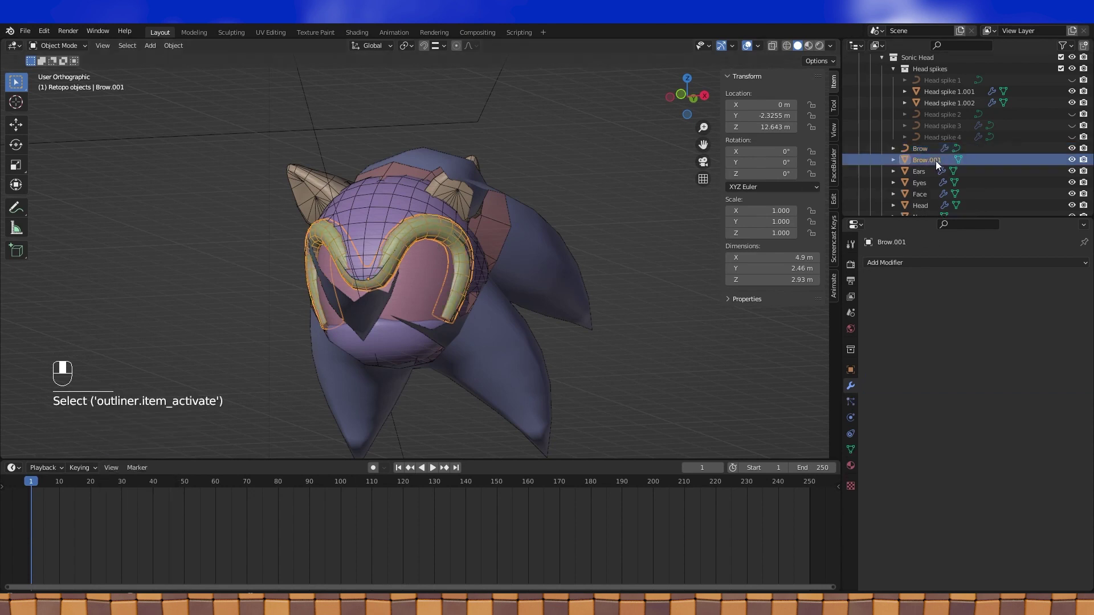
middle_drag(638, 194, 535, 240)
key(Tab)
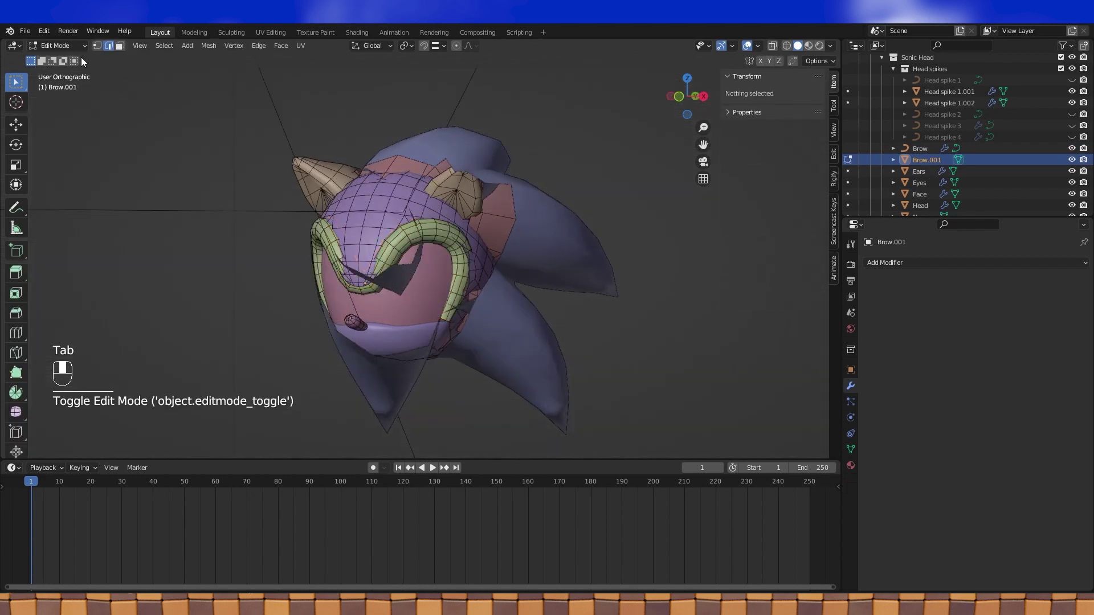
click(99, 46)
shift+middle_drag(471, 149, 445, 200)
click(369, 219)
alt+click(377, 210)
scroll(364, 216, up, 3)
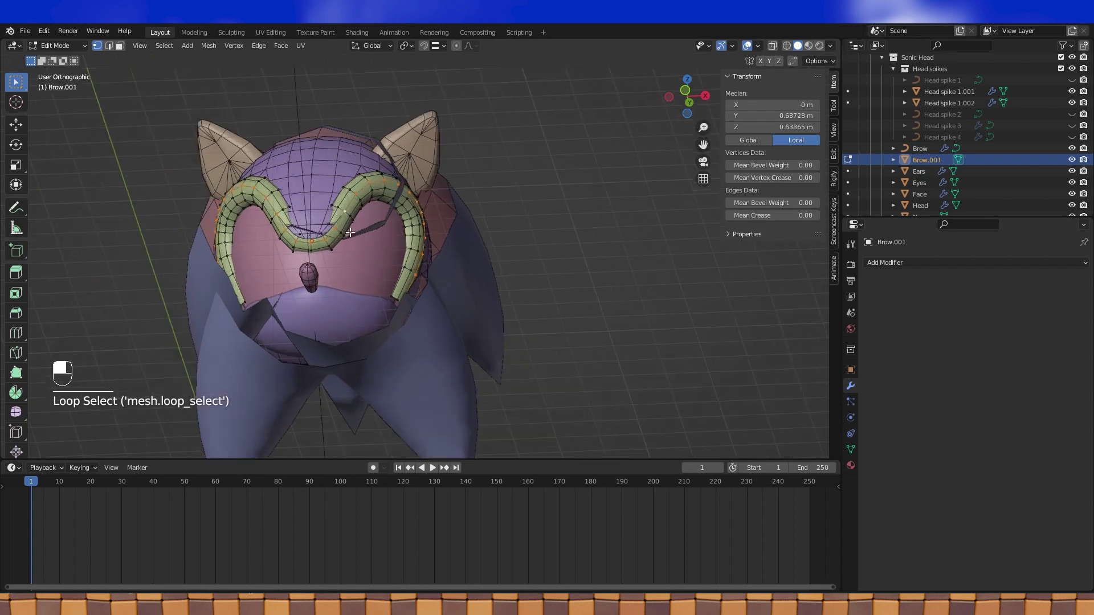
alt+shift+click(320, 220)
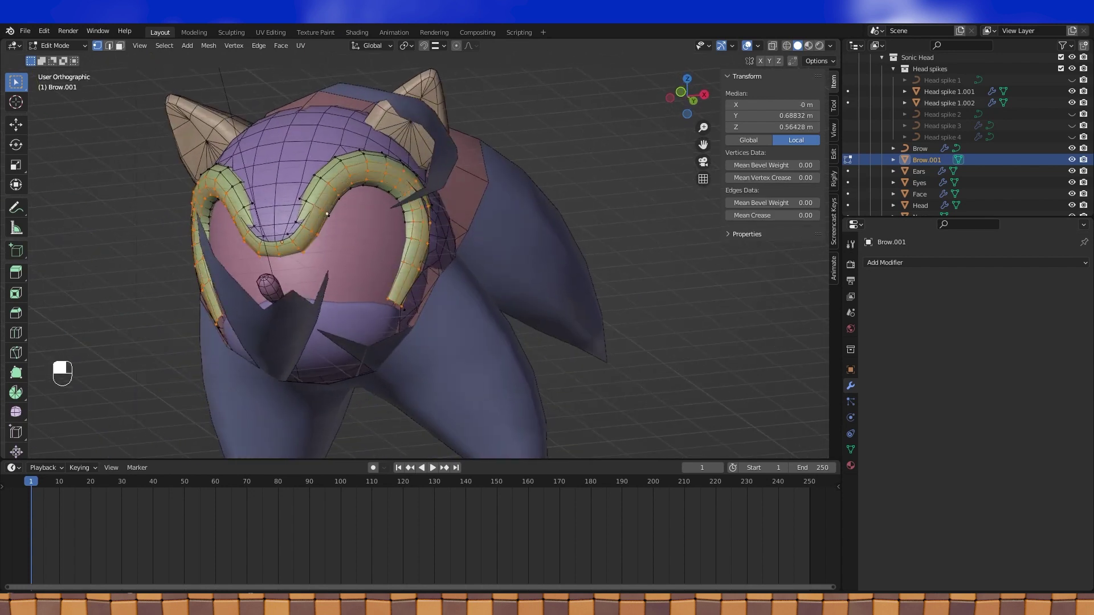
Add the neighbouring upper loop of the brow to the selection, using wireframe shading to reach it
scroll(322, 223, up, 3)
shift+middle_drag(323, 228, 402, 230)
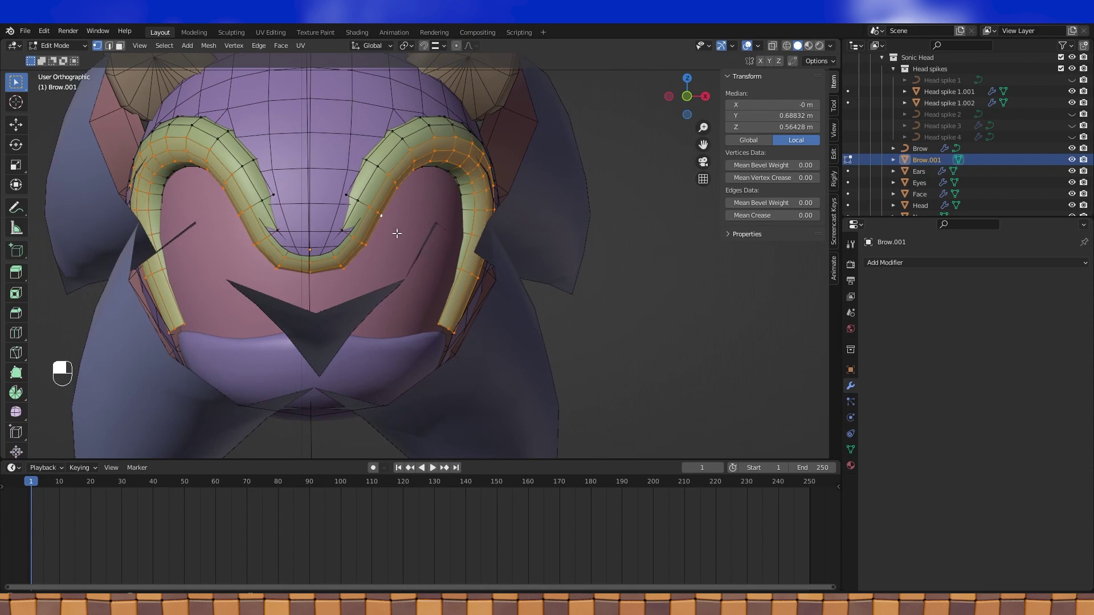
click(787, 45)
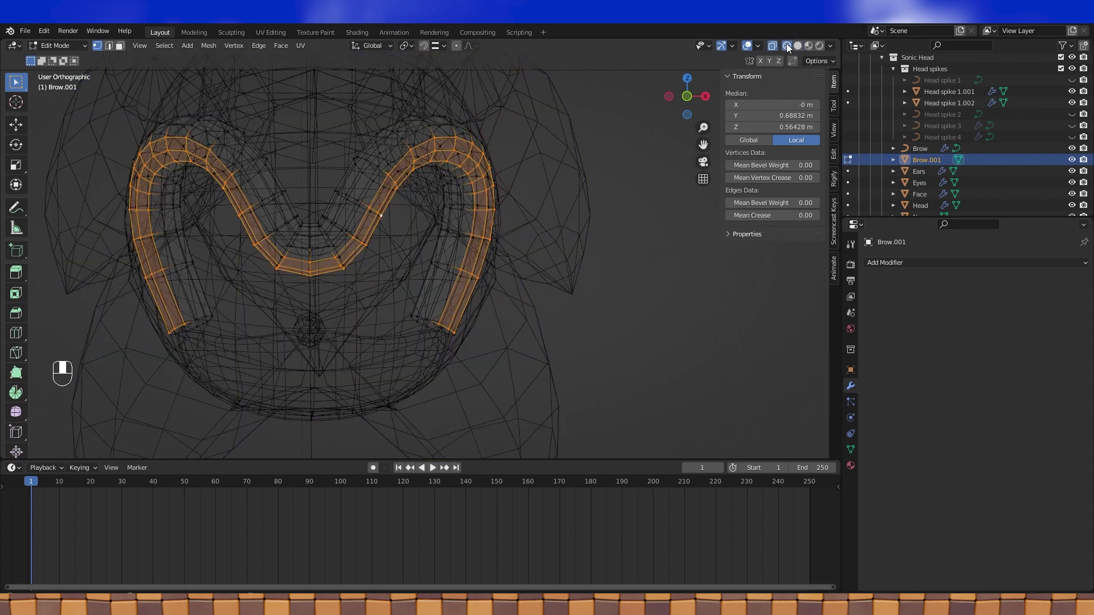
alt+shift+click(353, 223)
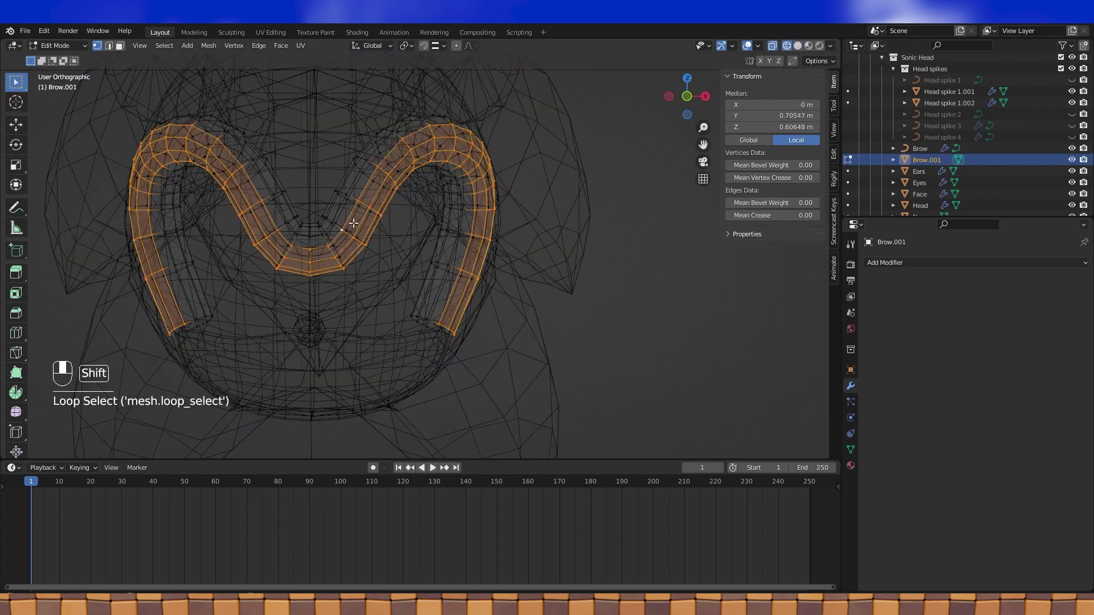
click(797, 45)
Deselect the unwanted vertices at the brow's outer lower end
middle_drag(652, 142, 361, 187)
middle_drag(487, 288, 477, 265)
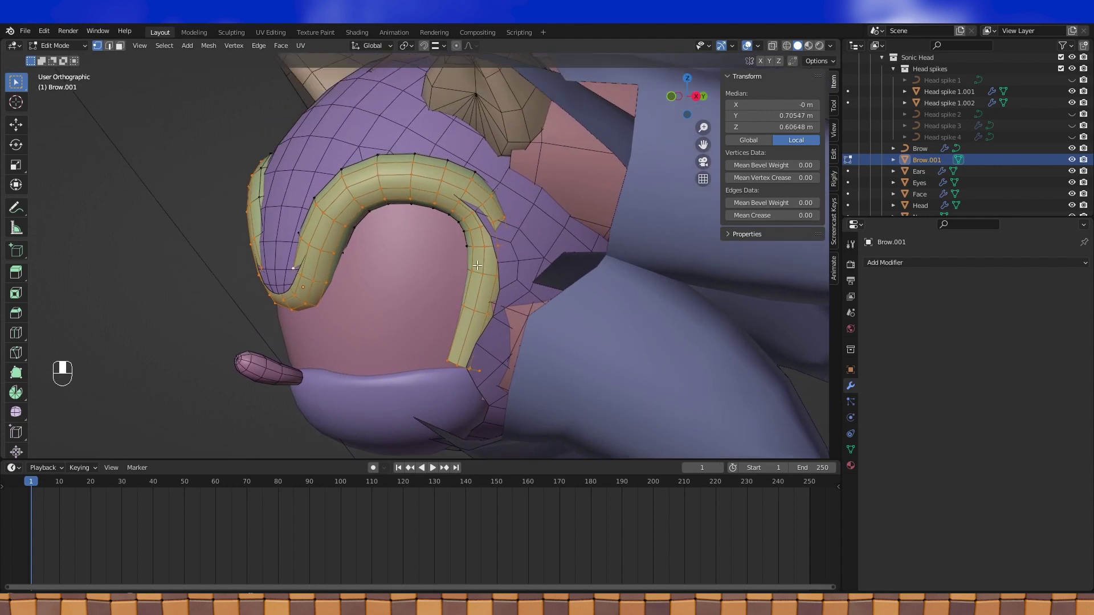
click(787, 46)
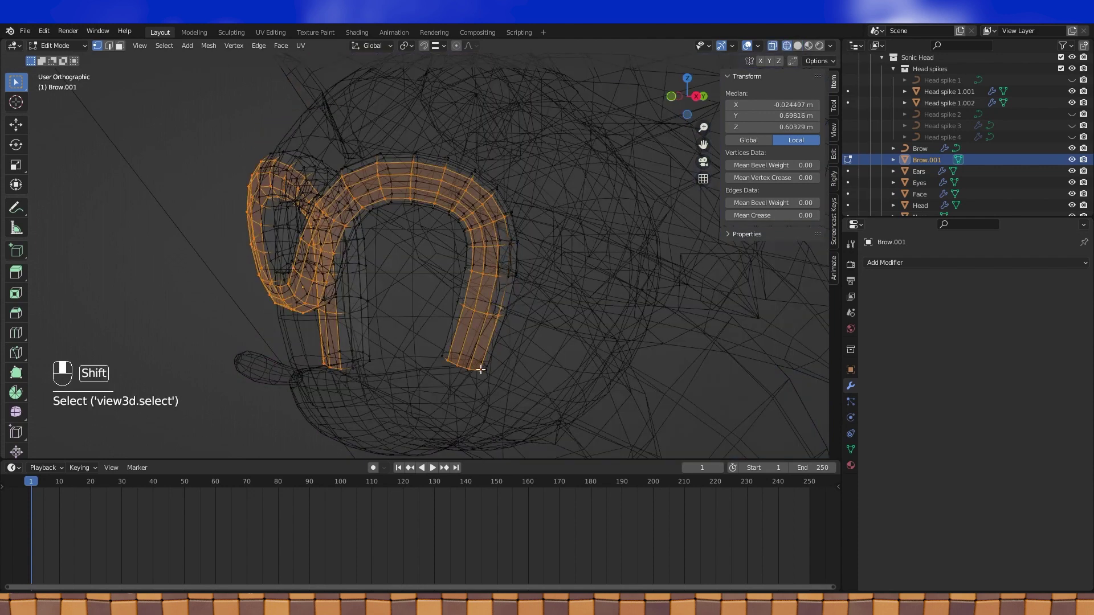
right_click(515, 315)
click(796, 46)
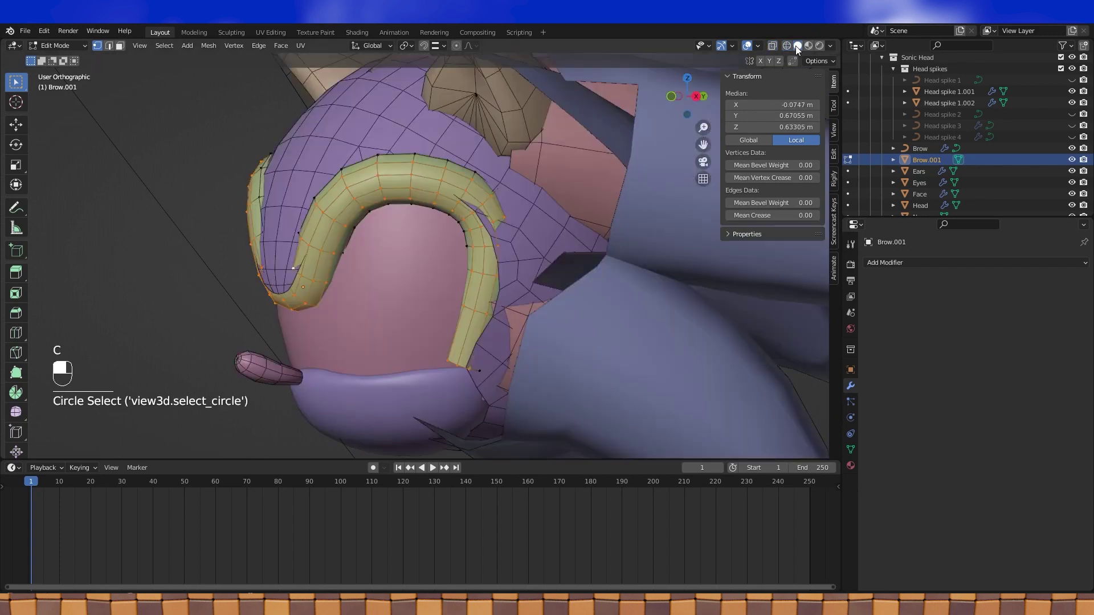
scroll(391, 255, down, 2)
mouse_move(391, 256)
middle_down()
mouse_move(476, 264)
mouse_move(430, 230)
mouse_move(450, 165)
mouse_move(416, 167)
middle_up()
scroll(416, 166, up, 1)
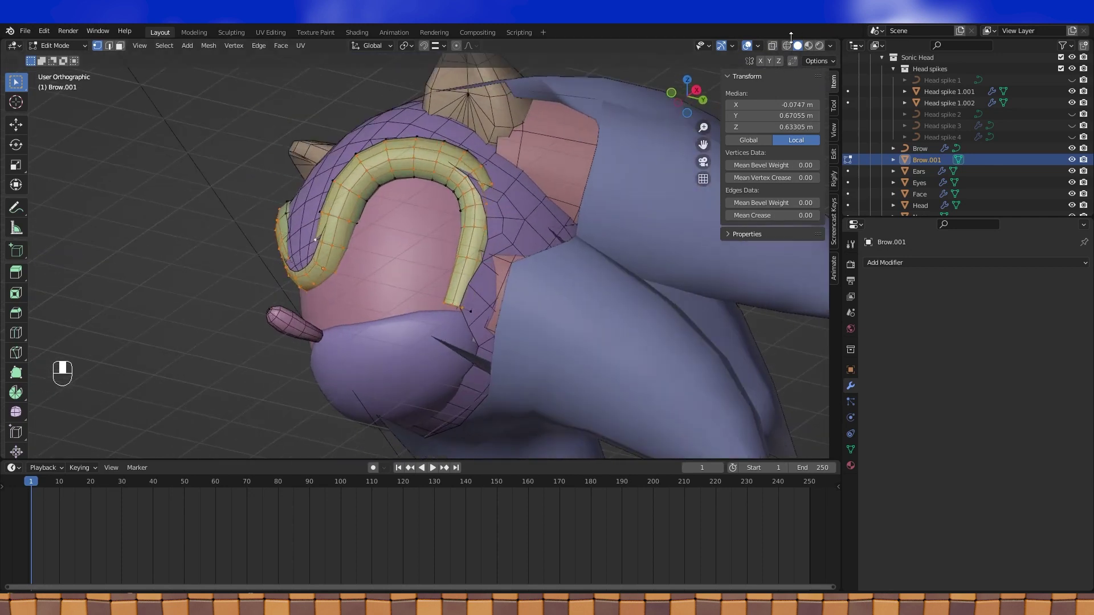
scroll(371, 202, down, 2)
middle_drag(371, 201, 467, 229)
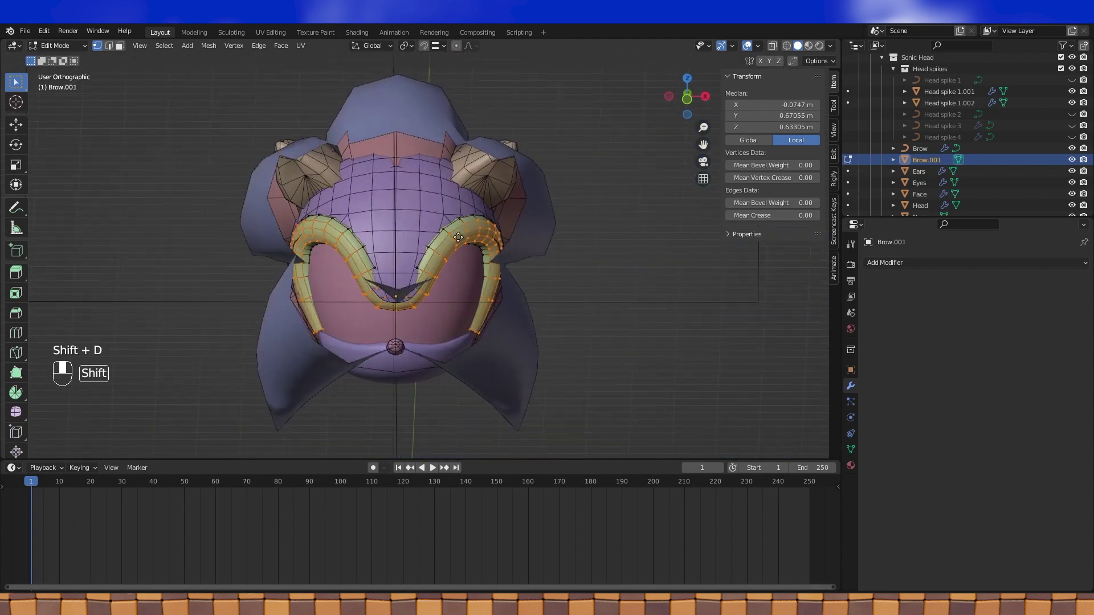
Duplicate the selected brow strip in place and separate the copy from Brow.001
key(shift+d)
click(458, 237)
key(Tab)
click(470, 231)
Join the separated brow strip into Head spike 1.002
click(470, 222)
middle_drag(552, 200, 586, 186)
shift+click(586, 185)
key(ctrl+j)
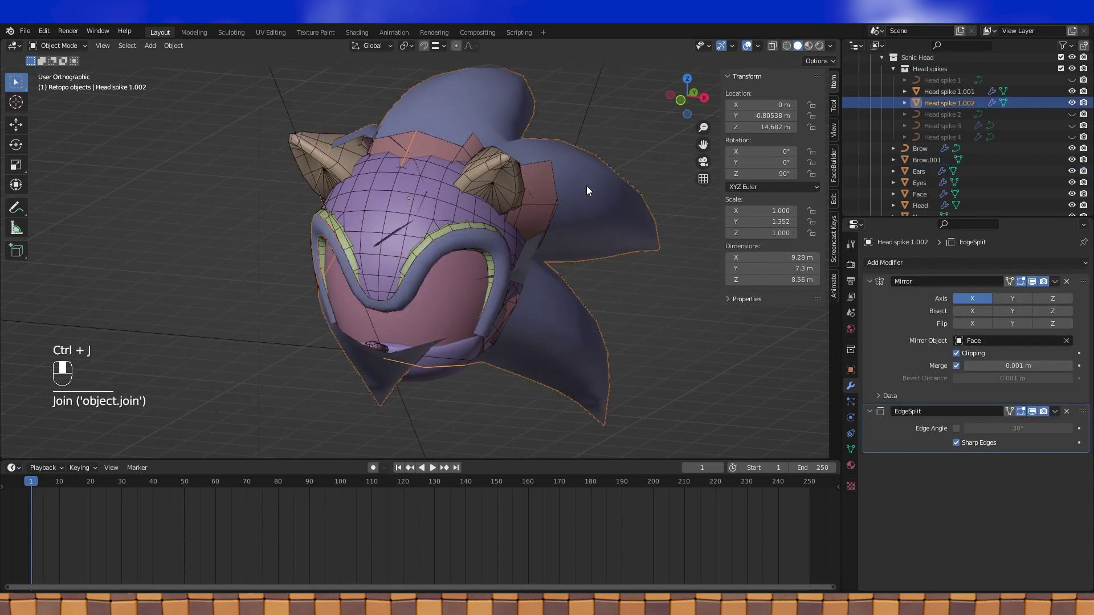
Extrude a new vertex in place from the brow strip's lower inner edge between the eyes
key(Tab)
scroll(490, 230, up, 2)
middle_drag(460, 242, 473, 210)
key(a)
scroll(512, 212, up, 2)
shift+middle_drag(473, 210, 523, 252)
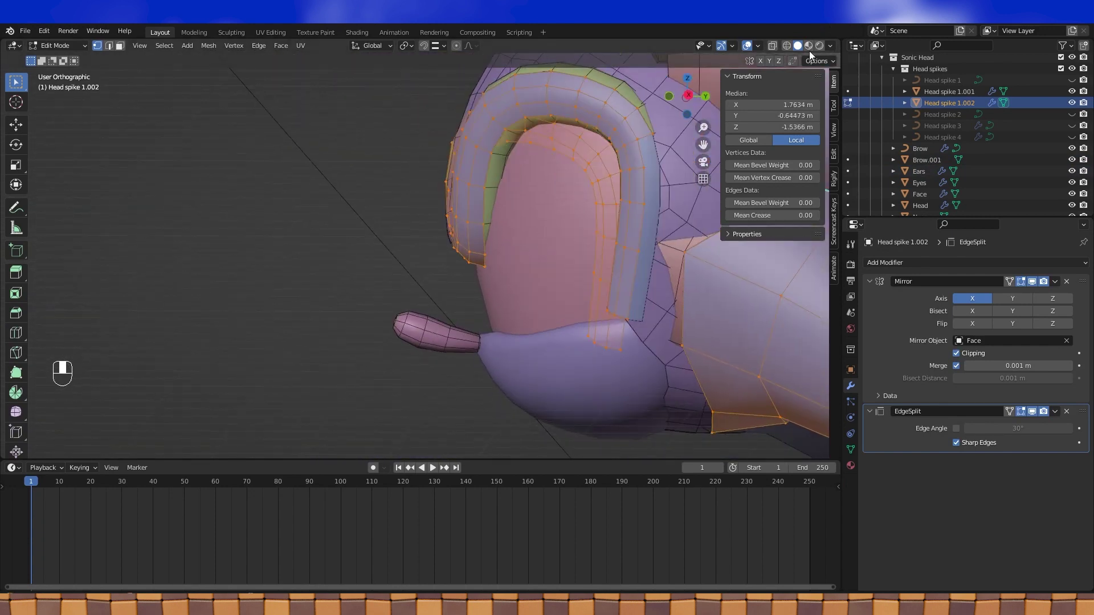
click(787, 46)
scroll(441, 246, up, 2)
click(519, 251)
shift+middle_drag(518, 243, 501, 284)
mouse_move(501, 284)
middle_down()
mouse_move(532, 277)
mouse_move(520, 282)
middle_up()
key(e)
right_click(526, 258)
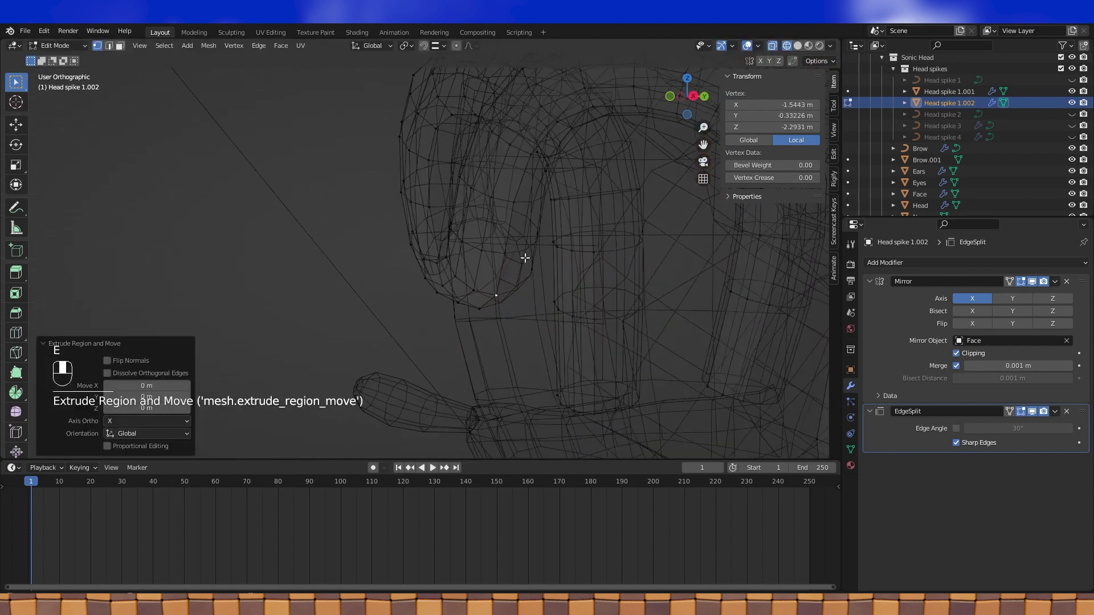
Turn on snapping and move the new vertex onto the original brow's underside
click(435, 46)
click(413, 93)
middle_drag(570, 285, 527, 246)
key(g)
click(521, 250)
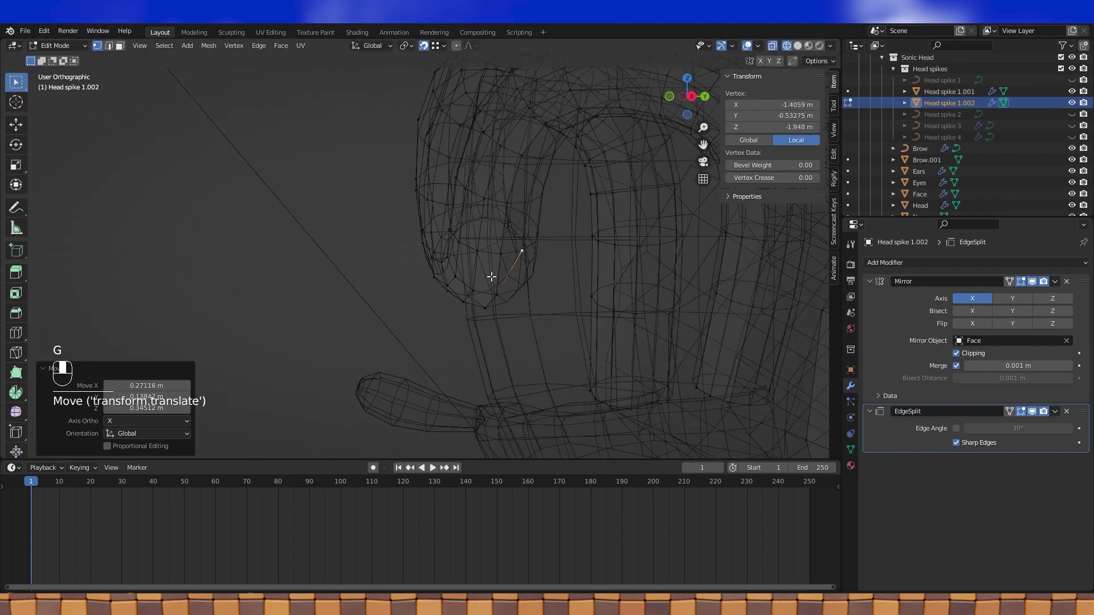
Fill between the snapped vertex and the brow strip vertex it was extruded from, and return to solid shading
shift+click(496, 294)
key(f)
mouse_move(500, 257)
middle_down()
mouse_move(531, 236)
mouse_move(516, 245)
middle_up()
click(798, 46)
key(Tab)
Hide the Eyes object and resume editing the Head spike 1.002 mesh
click(515, 245)
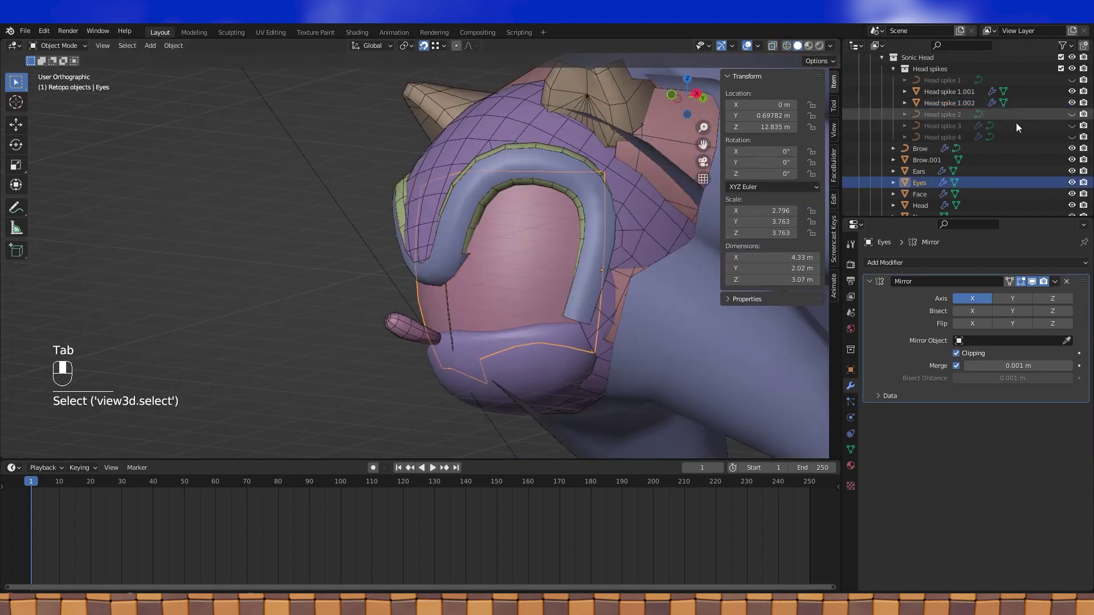
click(1072, 183)
middle_drag(547, 210, 469, 302)
click(462, 272)
key(Tab)
Extrude a chain of four snapped vertices from the inner brow along the upper inner rim of the eye opening
shift+click(463, 273)
scroll(469, 303, up, 1)
key(e)
click(473, 289)
key(e)
click(478, 272)
key(e)
click(483, 253)
middle_drag(484, 253, 515, 248)
key(e)
click(546, 262)
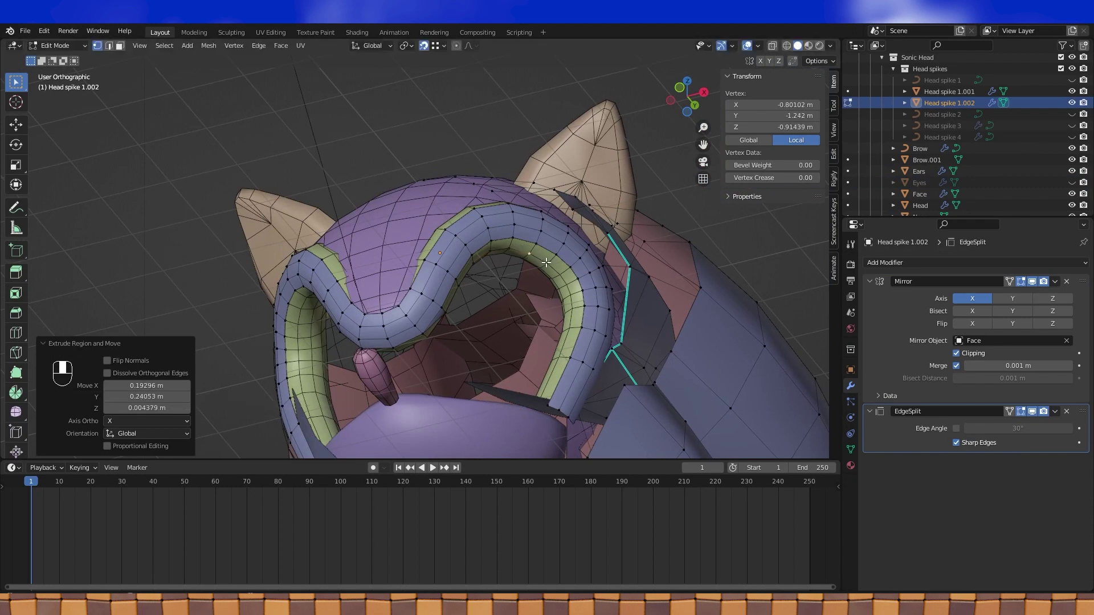
Continue the vertex chain with five extrusions around the outer side of the eye opening
key(g)
right_click(548, 263)
key(e)
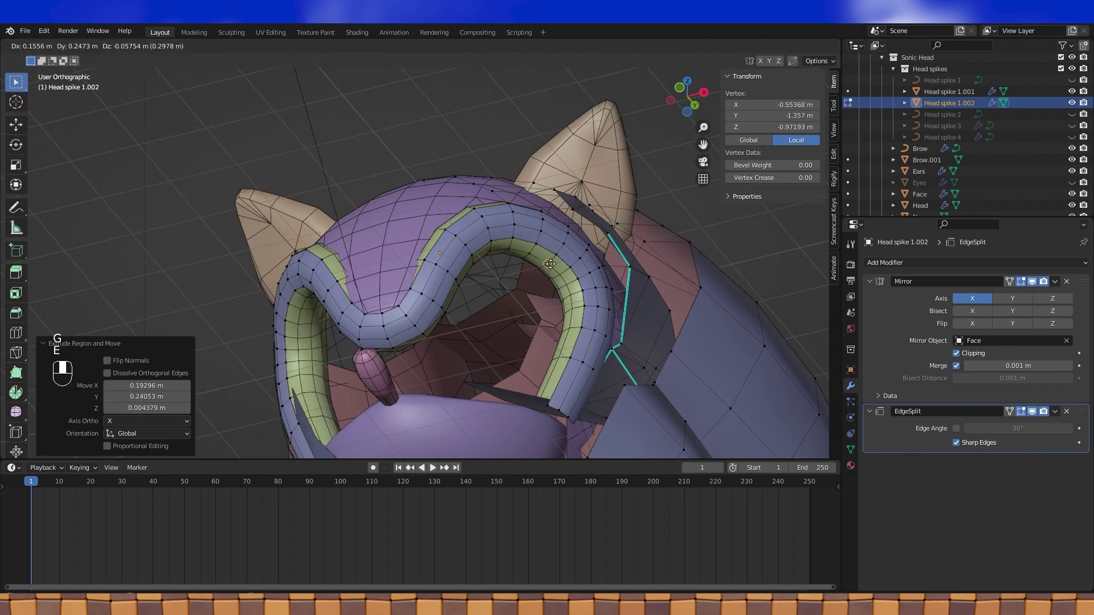
click(558, 273)
key(e)
click(560, 277)
key(e)
click(563, 284)
key(e)
click(566, 299)
key(e)
click(570, 318)
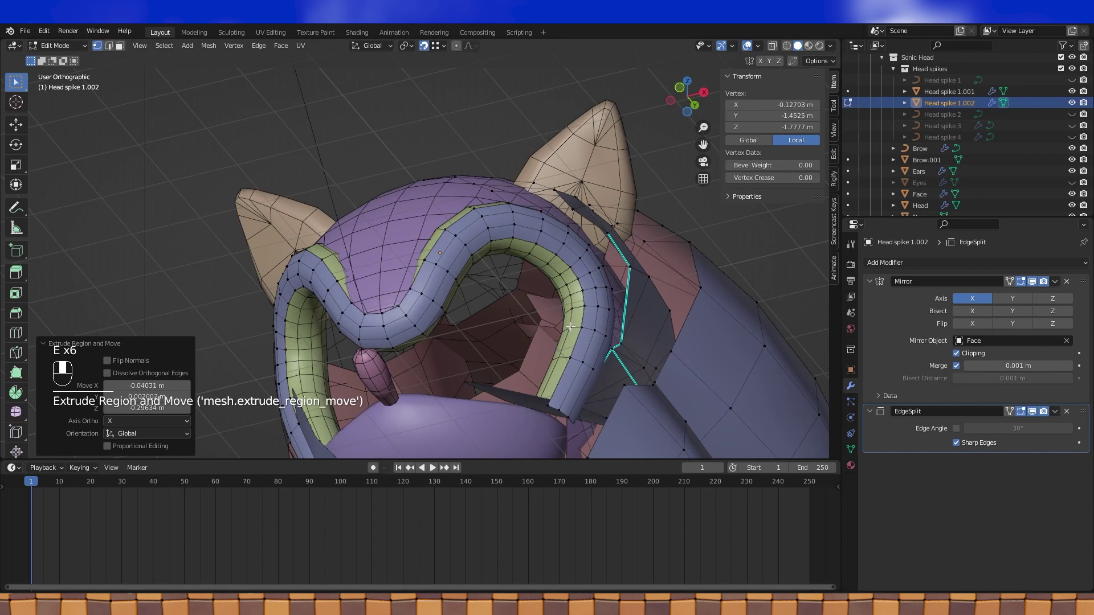
Extend the vertex chain down to the brow's outer lower end, keeping the Eyes object hidden
middle_drag(572, 327, 586, 369)
click(1071, 183)
click(1071, 183)
key(e)
click(560, 364)
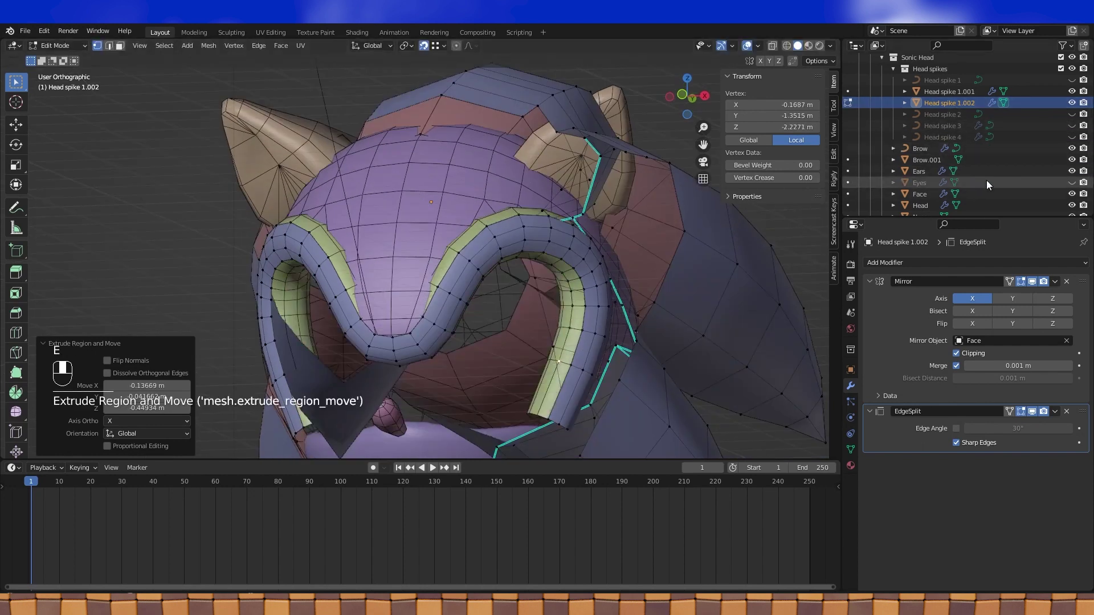
click(1071, 183)
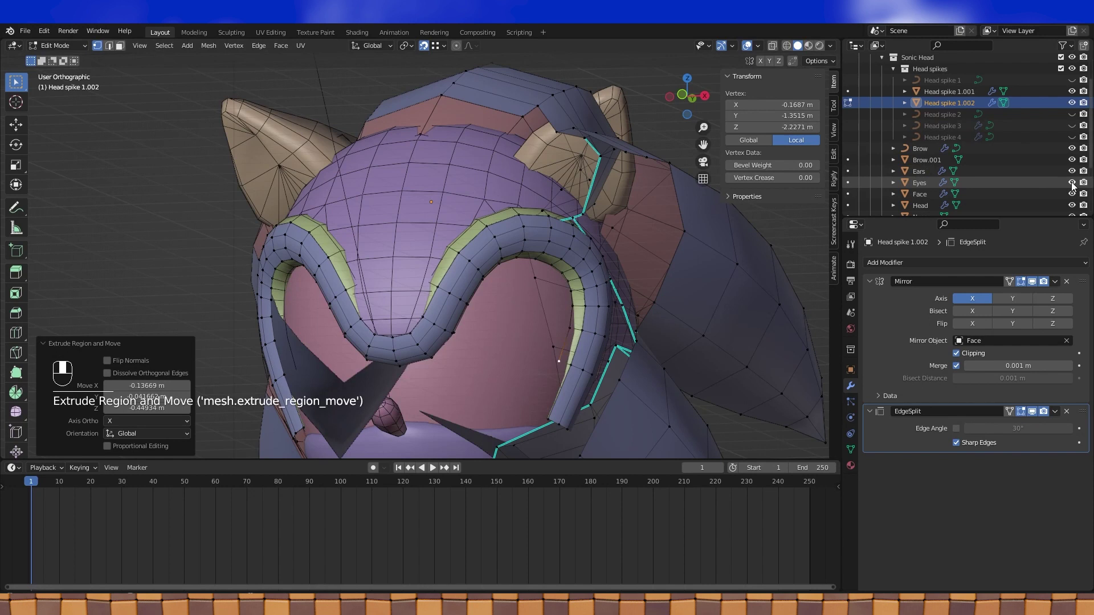
click(1071, 183)
middle_drag(513, 319, 547, 312)
click(551, 325)
right_click(551, 325)
Fill the gap between the vertex chain and the brow strip with a row of faces around the eye opening
click(531, 296)
scroll(551, 338, up, 1)
shift+click(568, 310)
key(f)
click(556, 303)
shift+click(570, 309)
key(f)
key(f)
key(f)
key(f)
key(f)
key(f)
key(f)
key(f)
key(f)
key(f)
key(f)
key(f)
Show the Eyes object again and check the filled brow against it
middle_drag(590, 300, 621, 262)
click(1070, 183)
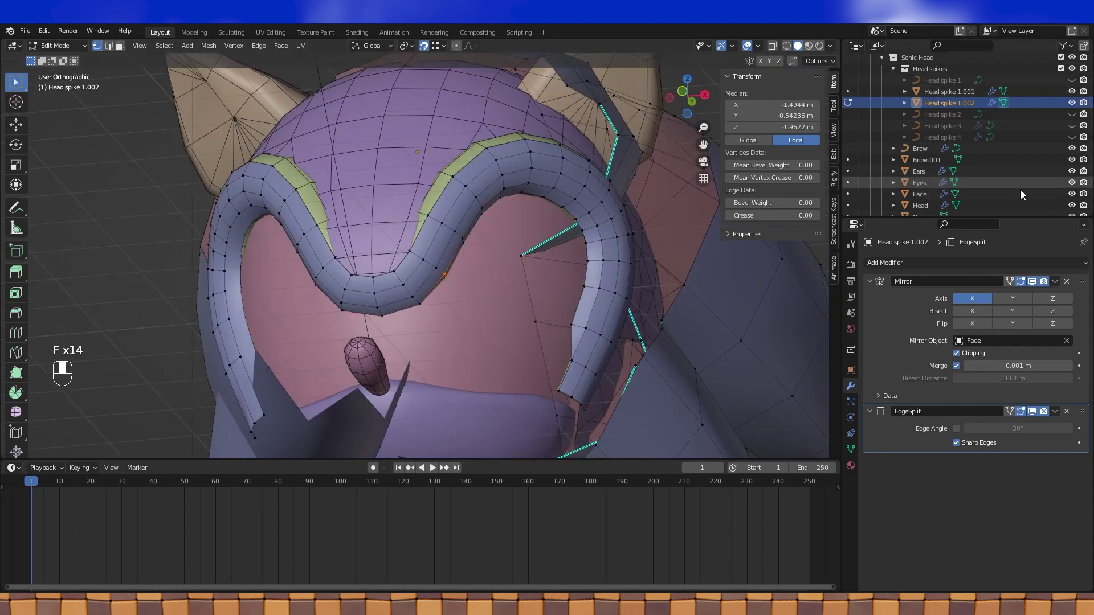
scroll(573, 254, down, 2)
key(Tab)
middle_drag(573, 295, 478, 275)
scroll(364, 308, up, 2)
Merge the selected vertices at the outer lower end of the brow strip at their center
key(Tab)
shift+middle_drag(364, 308, 446, 211)
mouse_move(467, 267)
middle_down()
mouse_move(423, 285)
mouse_move(459, 262)
middle_up()
shift+click(459, 261)
click(786, 46)
mouse_move(548, 169)
middle_down()
mouse_move(527, 190)
mouse_move(536, 181)
middle_up()
click(798, 45)
middle_drag(604, 268, 628, 294)
middle_drag(461, 235, 531, 282)
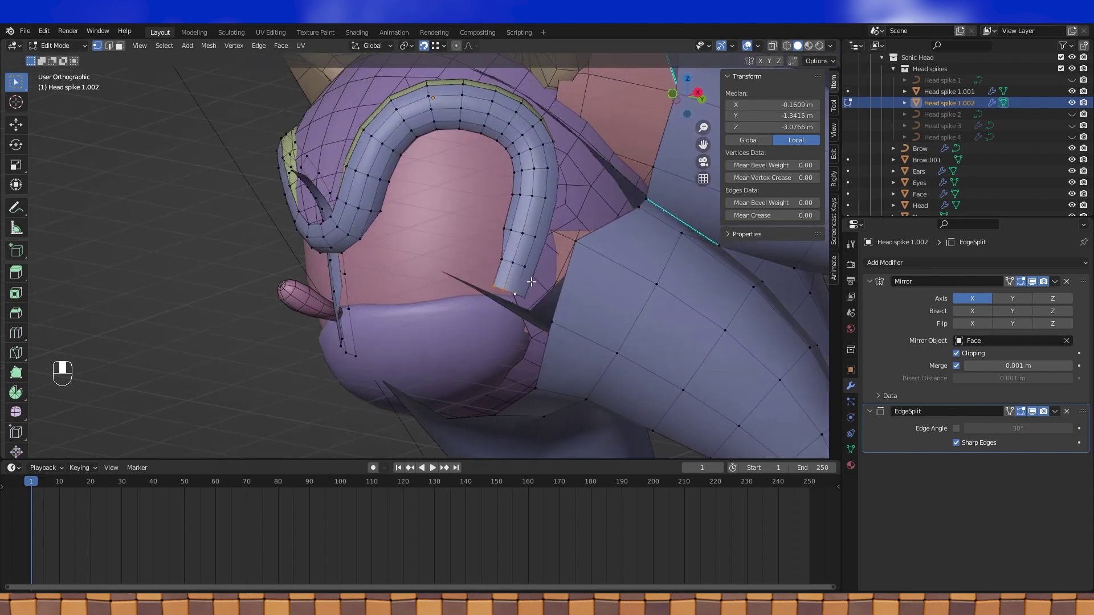
key(m)
click(489, 216)
shift+middle_drag(502, 242, 512, 256)
middle_drag(512, 256, 494, 271)
scroll(506, 286, up, 2)
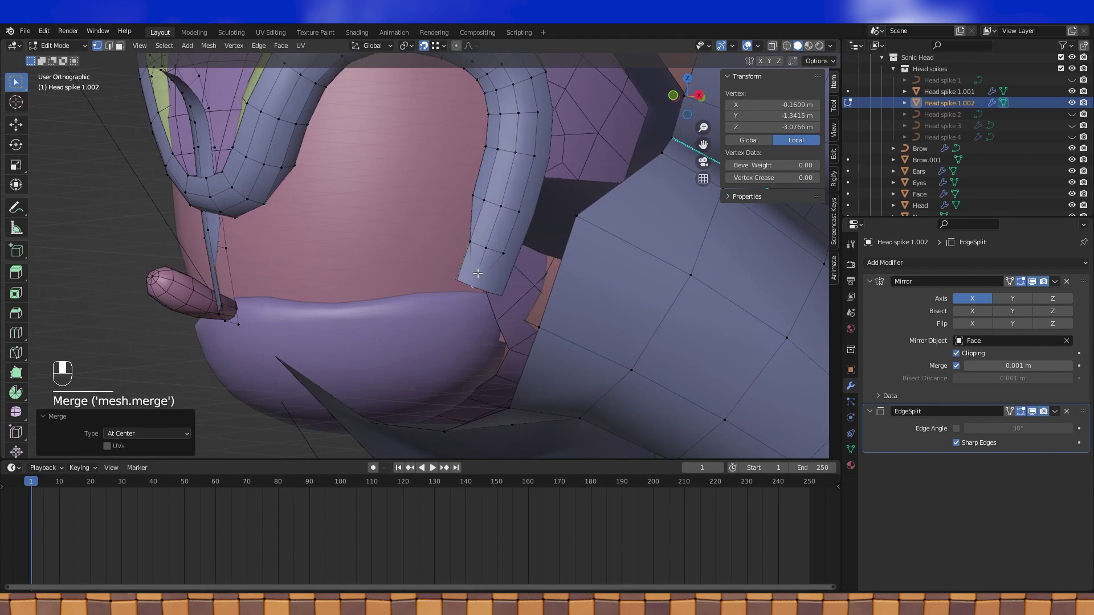
Set snapping to Face and move the merged vertex onto the face surface at the brow's lower end
key(g)
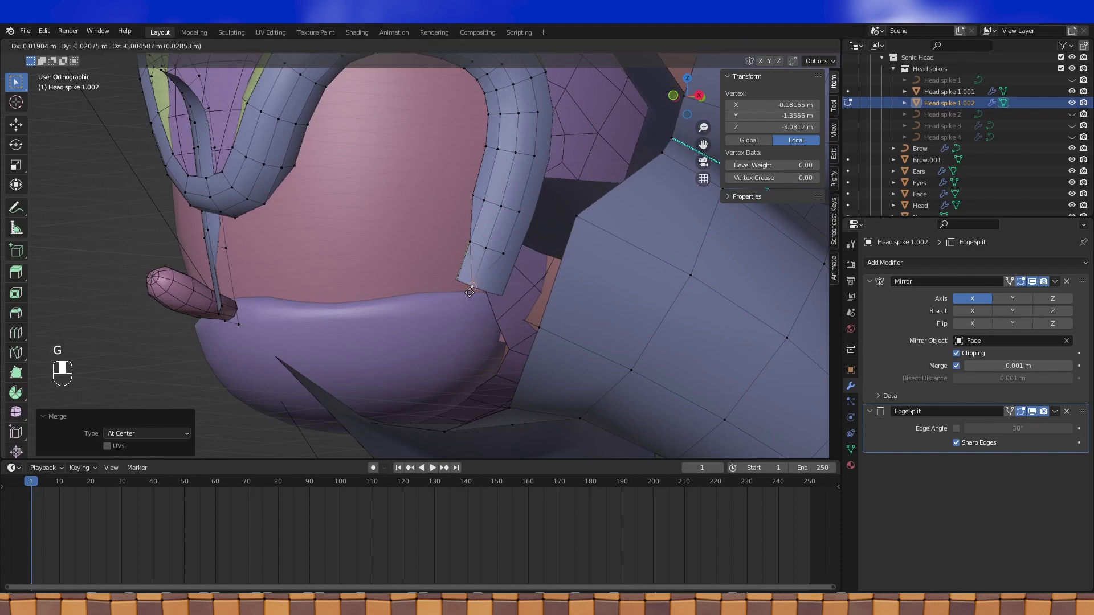
right_click(470, 298)
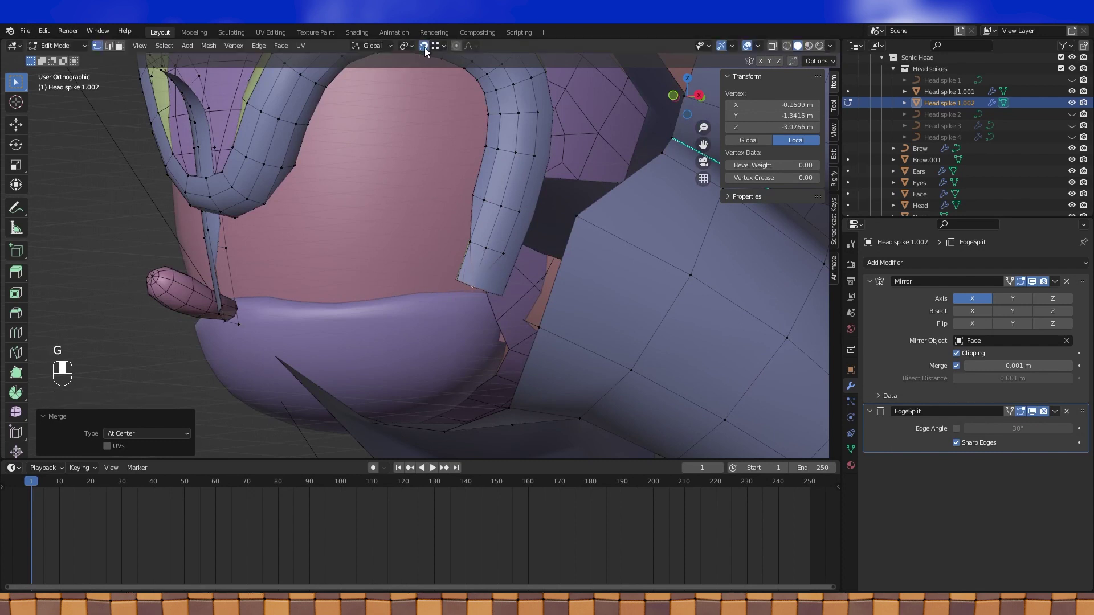
click(442, 45)
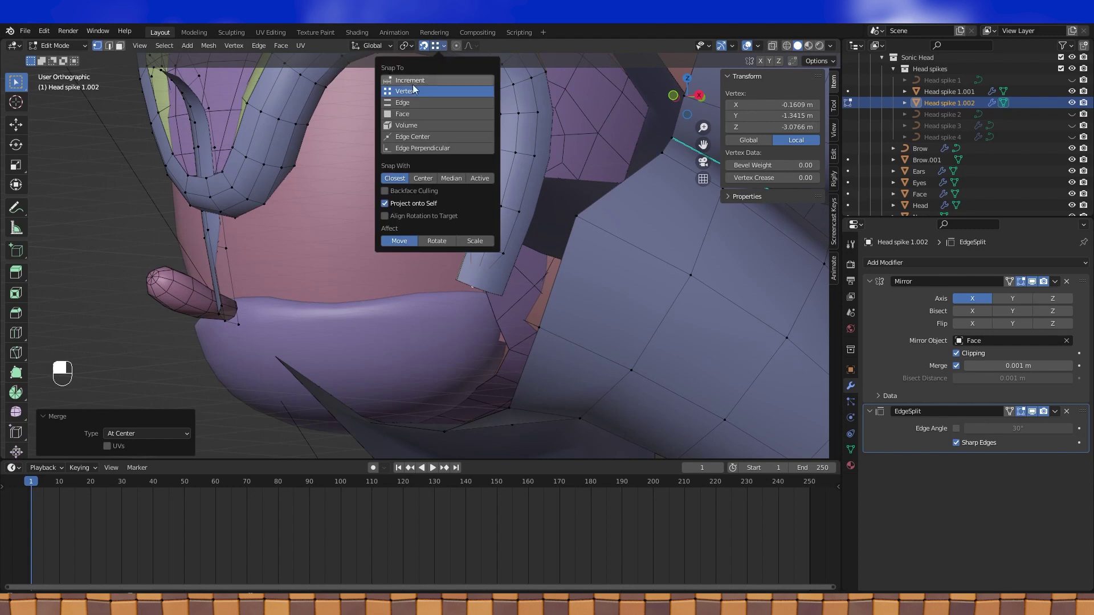
click(400, 113)
key(g)
click(477, 293)
middle_drag(476, 293, 506, 327)
Extrude a first vertex from the brow strip's inner side onto the head surface beside the Brow.001 guide
mouse_move(400, 288)
middle_down()
mouse_move(368, 282)
mouse_move(360, 294)
mouse_move(388, 303)
middle_up()
scroll(398, 285, down, 2)
middle_drag(388, 302, 385, 298)
scroll(386, 297, down, 1)
key(a)
scroll(386, 293, up, 3)
click(376, 292)
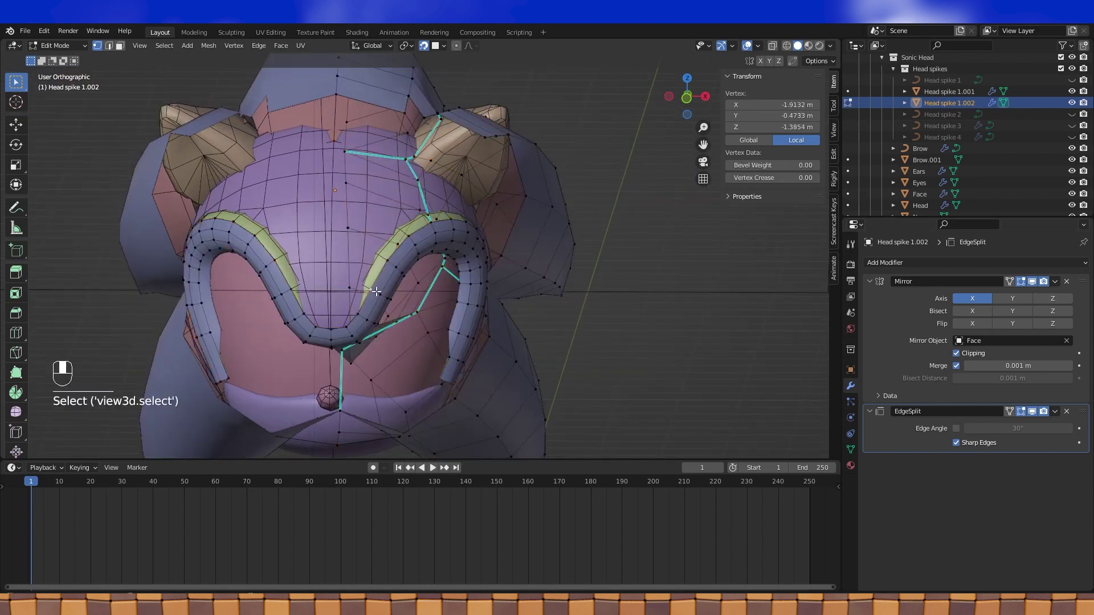
key(e)
click(361, 284)
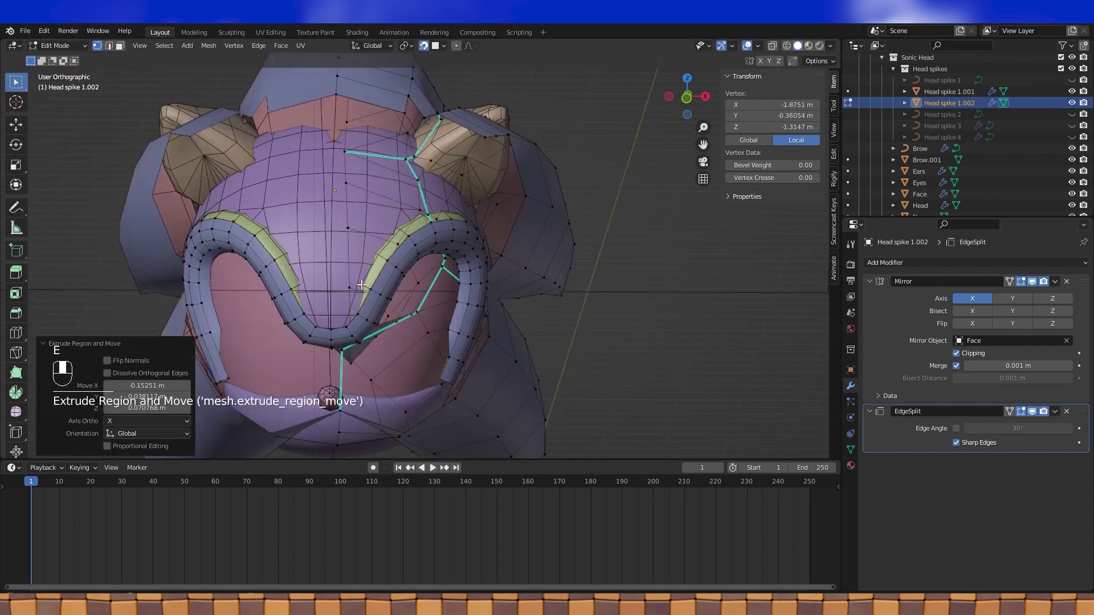
Set snapping to Vertex and extrude a vertex chain along the upper edge of the Brow.001 guide
click(441, 45)
key(e)
click(427, 218)
middle_drag(428, 215, 445, 195)
key(e)
click(435, 194)
key(e)
click(474, 180)
key(e)
click(506, 176)
middle_drag(506, 176, 472, 164)
click(539, 190)
middle_drag(539, 190, 584, 206)
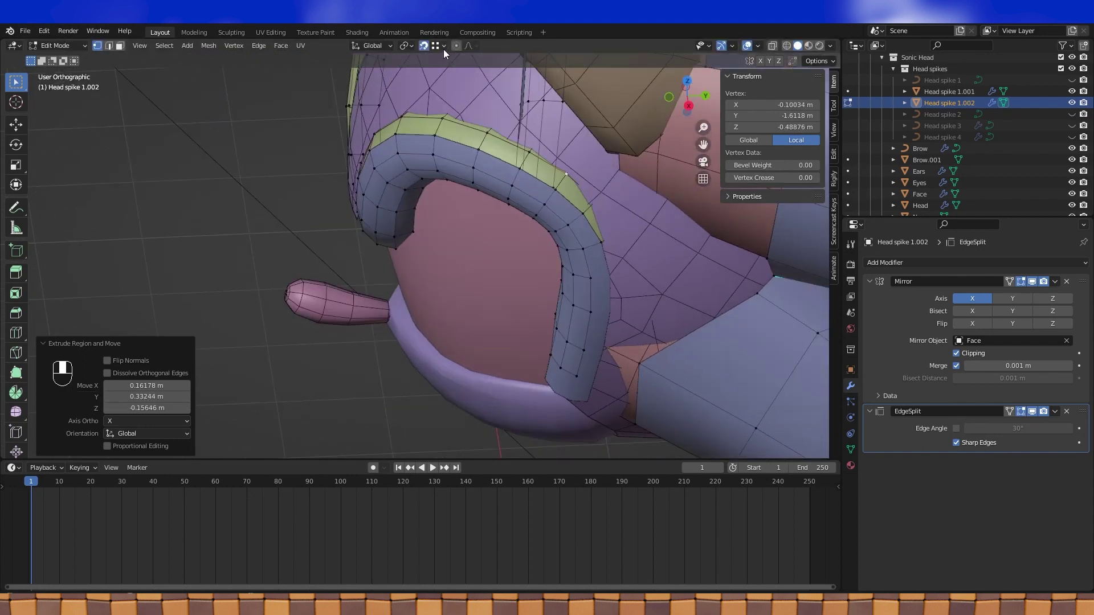
Set snapping back to Face and continue the vertex chain with three extrusions down the brow's outer side
click(443, 49)
key(e)
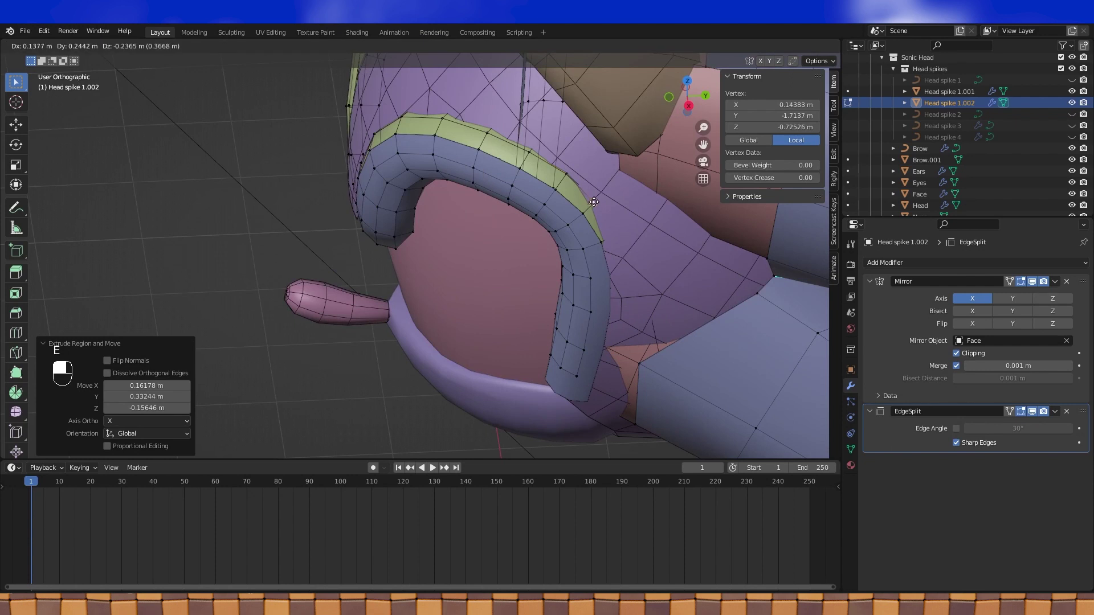
click(594, 202)
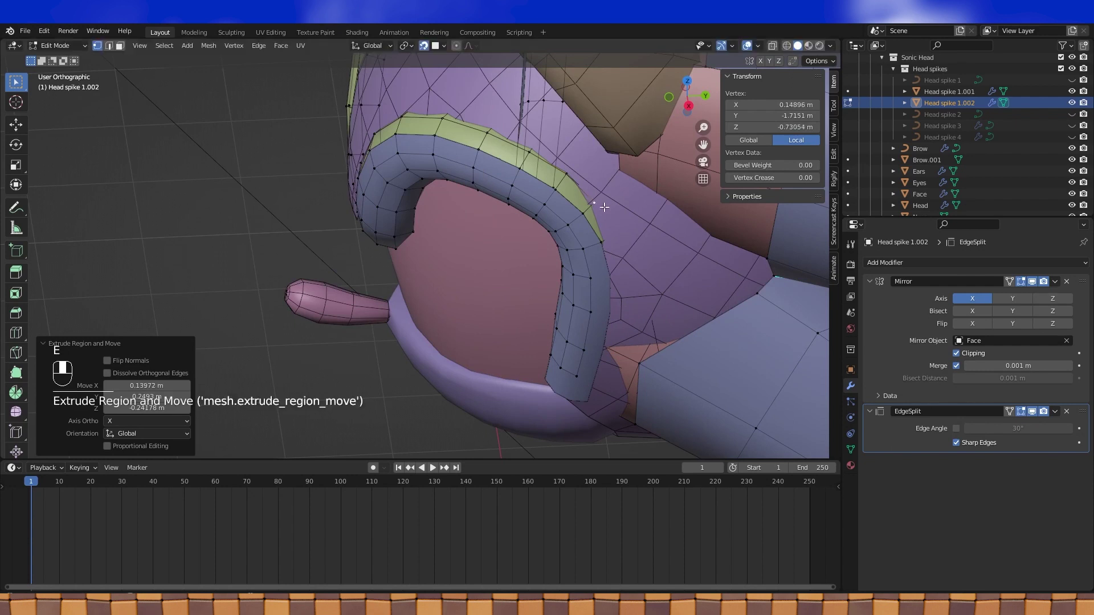
middle_drag(604, 207, 598, 188)
key(e)
click(616, 268)
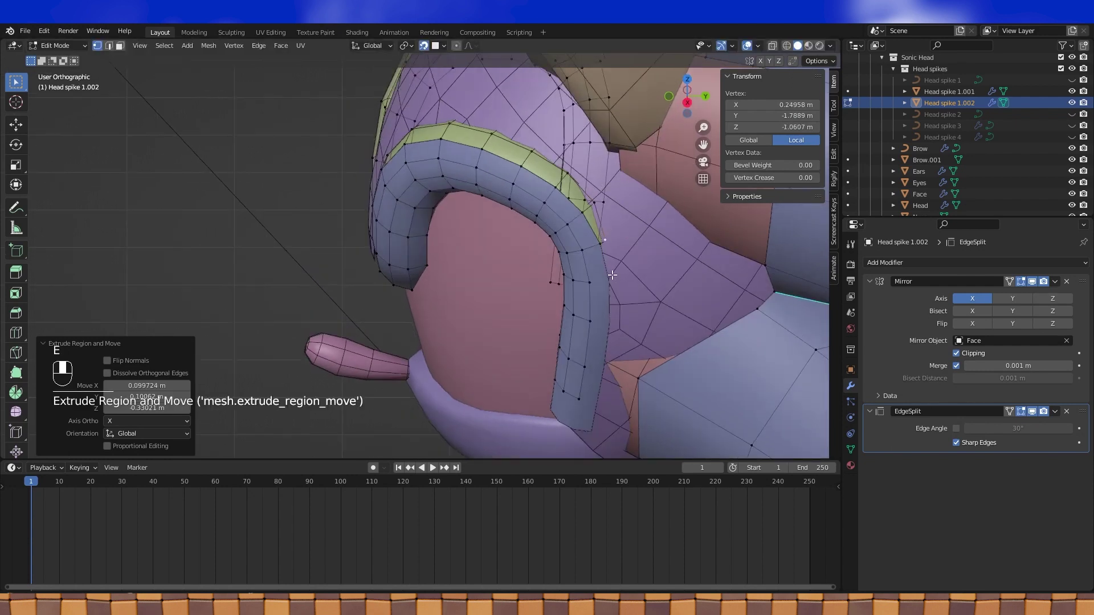
middle_drag(612, 275, 608, 278)
click(609, 278)
key(e)
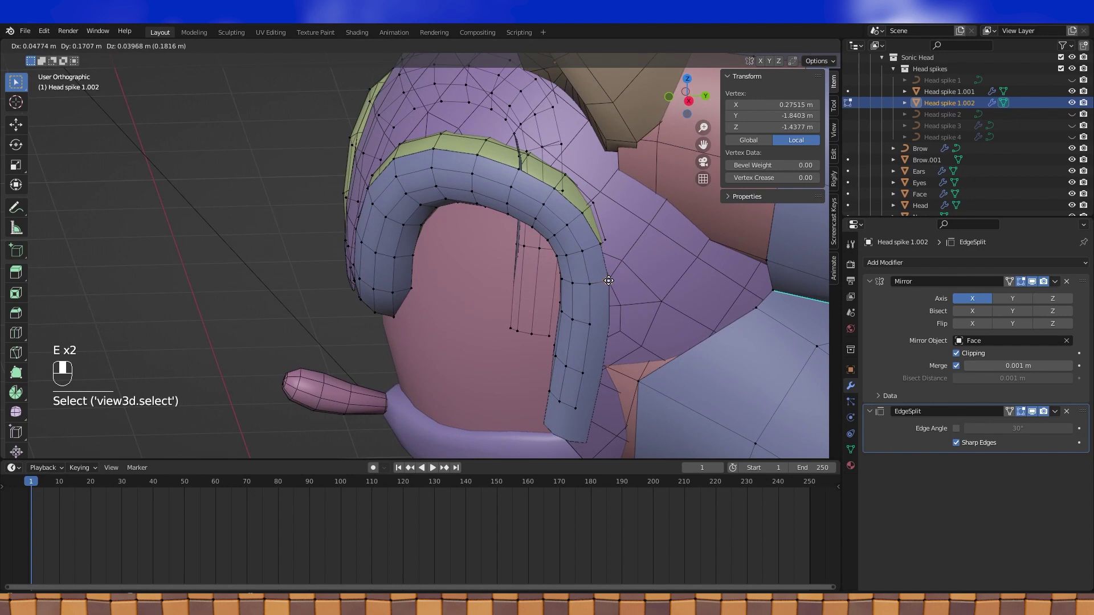
click(609, 280)
Set snapping to Vertex and nudge the last vertex of the chain into place
click(439, 51)
click(401, 93)
key(g)
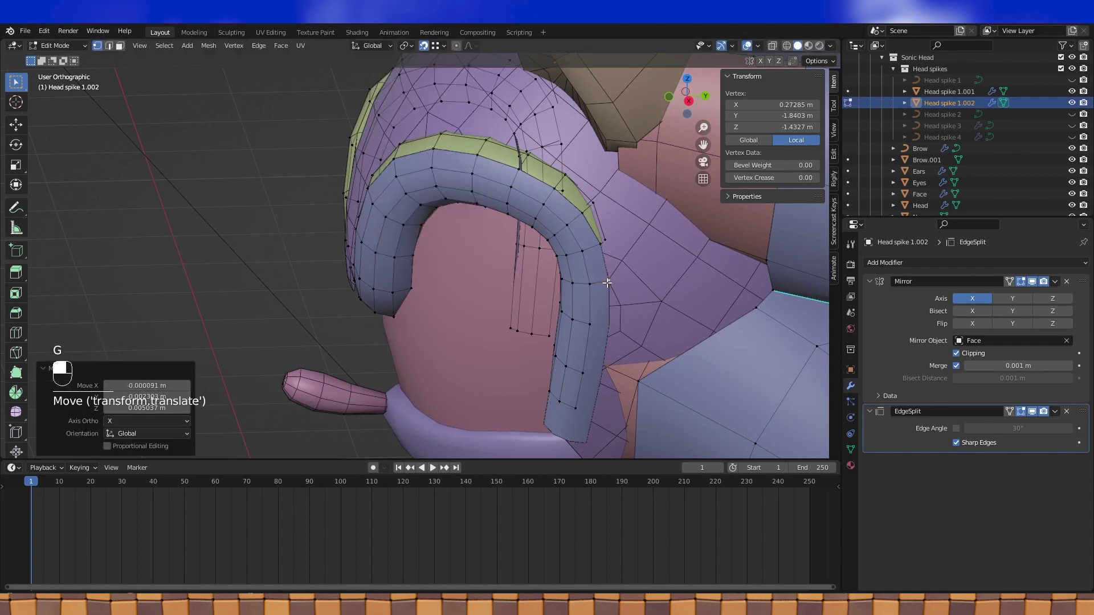
right_click(606, 325)
Inspect the meshes of the Head and Head spike 1.002 objects to see which one contains the brow strip
key(Tab)
click(586, 381)
key(Tab)
mouse_move(600, 359)
middle_down()
mouse_move(656, 326)
mouse_move(593, 344)
middle_up()
key(Tab)
click(593, 344)
key(Tab)
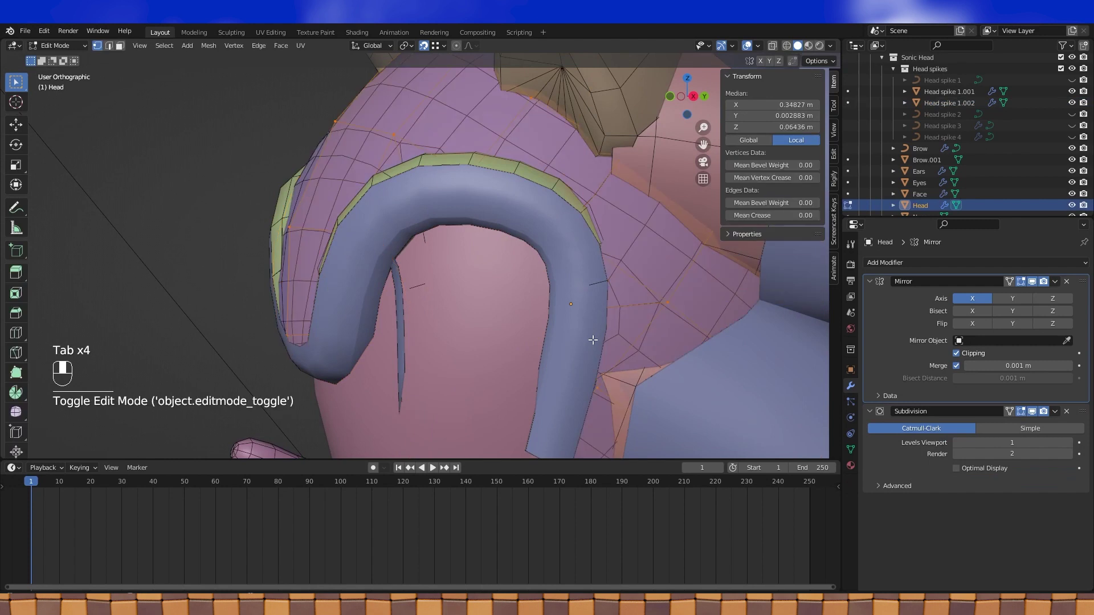
key(Tab)
click(358, 274)
key(Tab)
key(a)
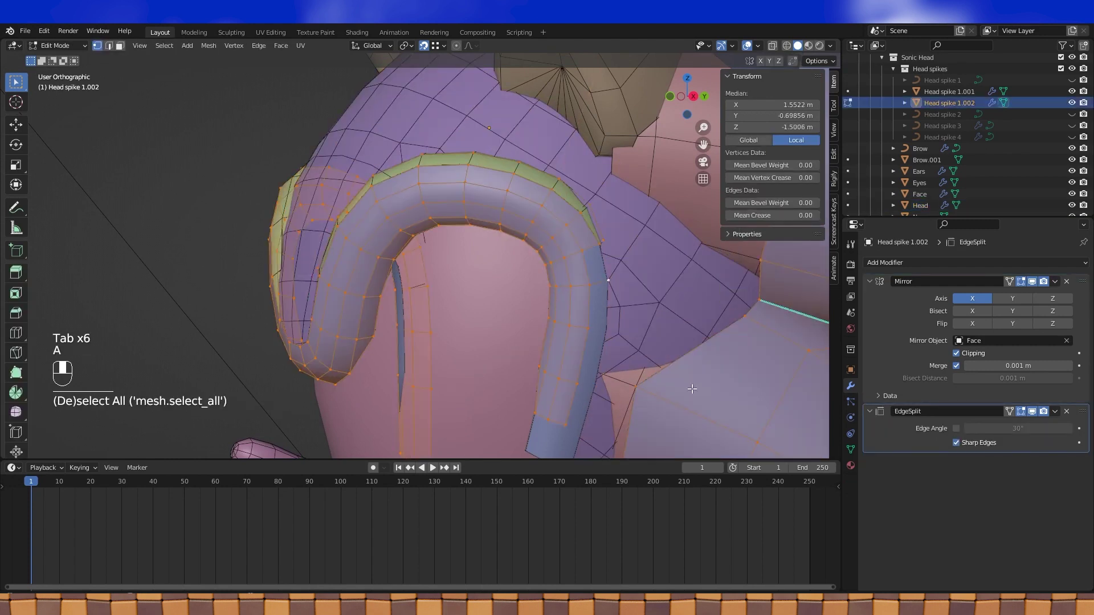
Inspect the Brow.001 mesh and hide the original Brow object from both the viewport and renders
key(Tab)
click(568, 371)
middle_drag(569, 371, 508, 353)
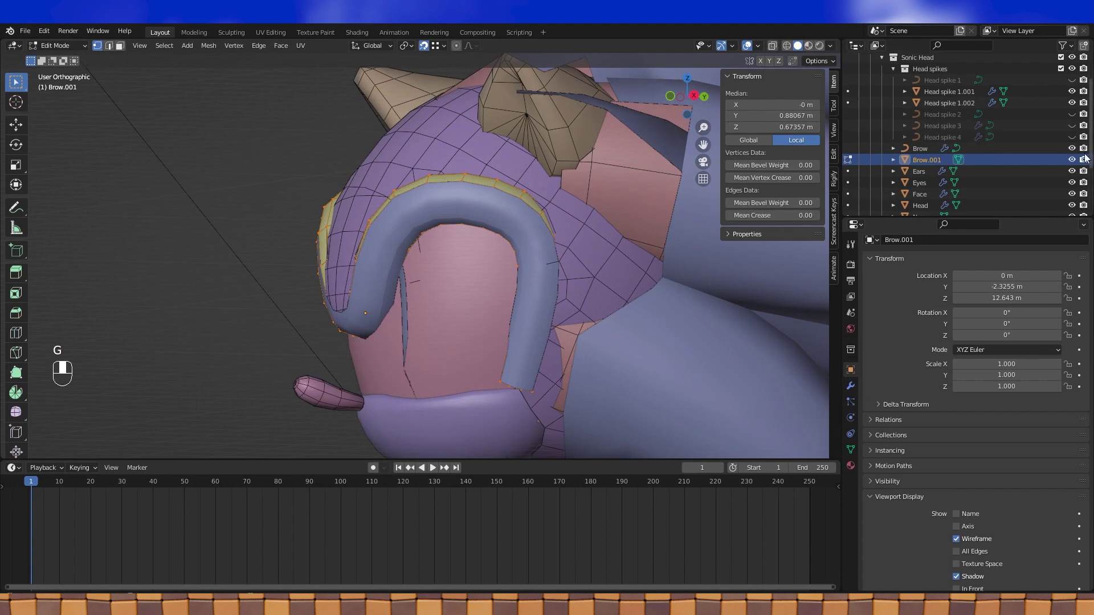
click(1071, 148)
click(1083, 148)
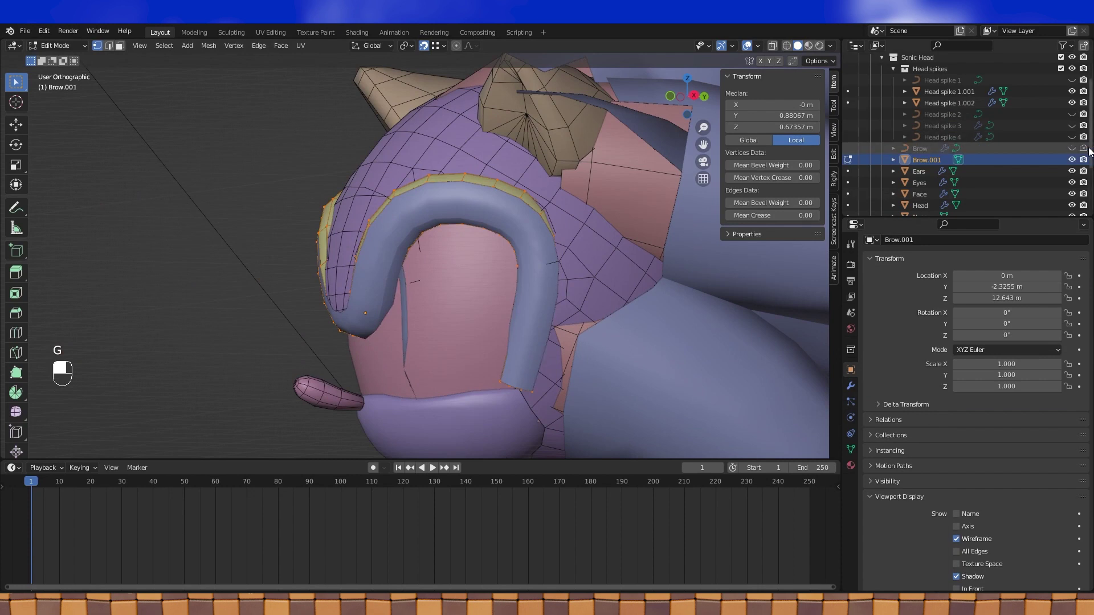
Select Head spike 1.002 and return to editing its mesh with the whole brow in view
key(Tab)
click(520, 227)
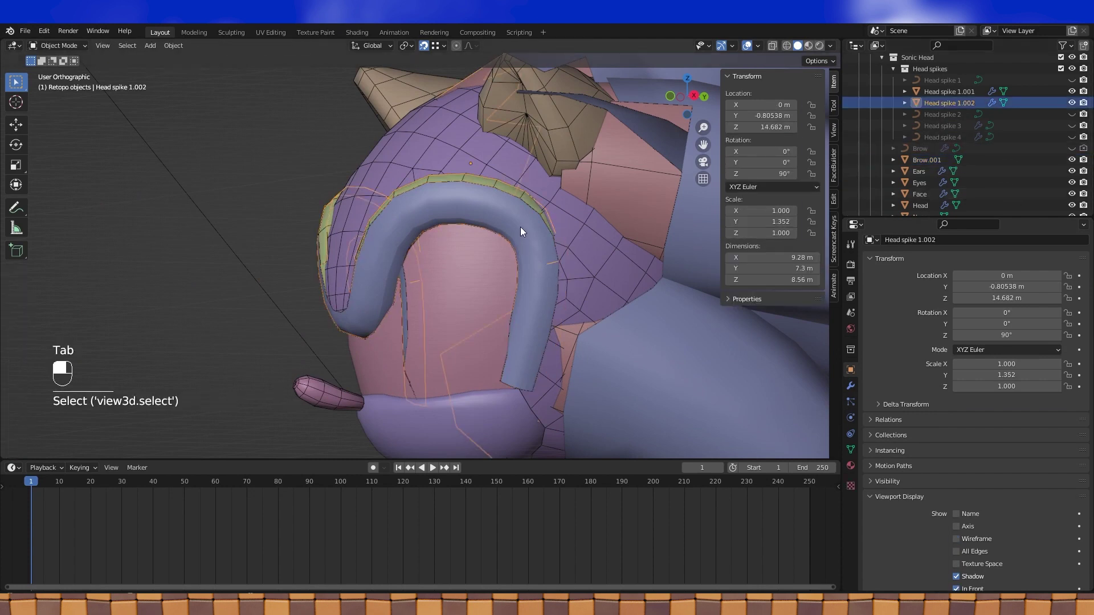
key(Tab)
shift+middle_drag(561, 234, 594, 325)
scroll(503, 267, up, 2)
key(Tab)
key(Tab)
scroll(631, 330, down, 4)
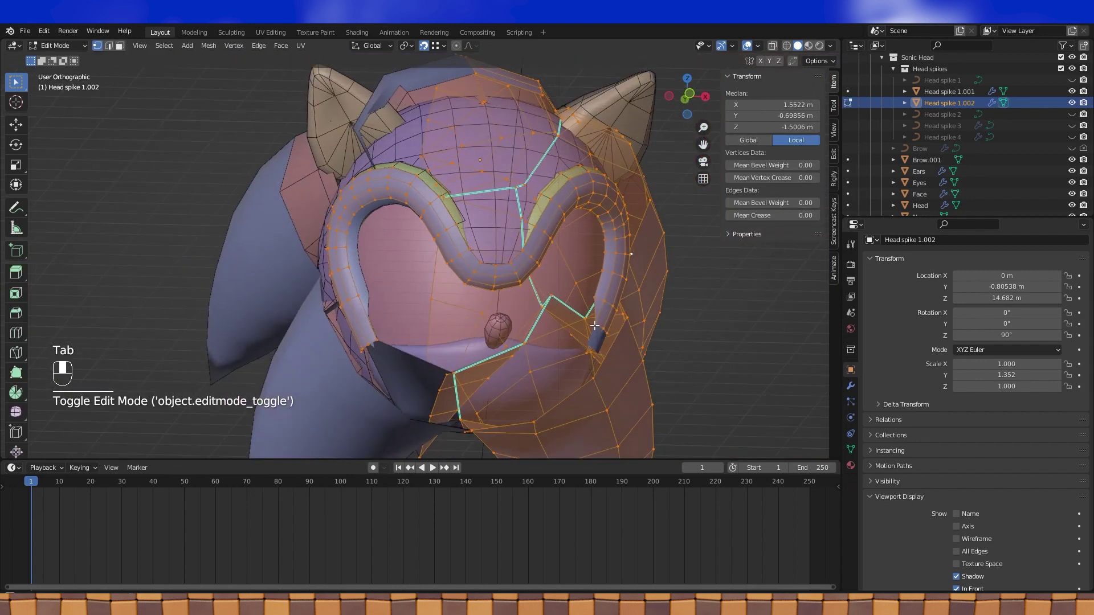
Delete the brow strip's cross loop just past the centre line and all linked vertices of the half beyond it
alt+click(473, 269)
key(ctrl+l)
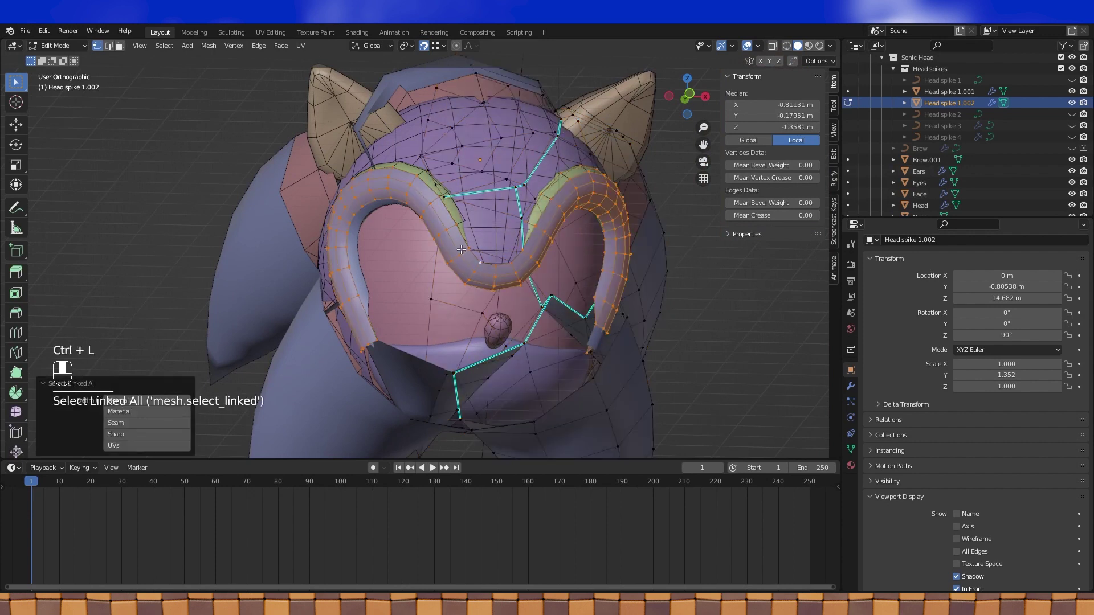
alt+click(479, 268)
key(x)
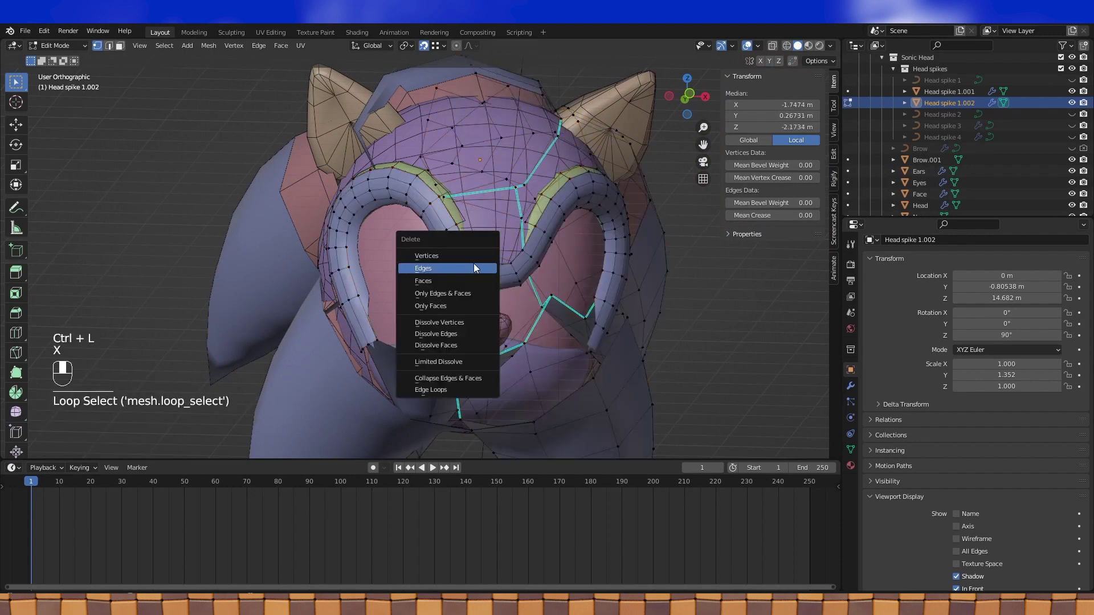
click(473, 263)
click(469, 253)
key(ctrl+l)
key(x)
click(469, 256)
middle_drag(469, 255, 497, 276)
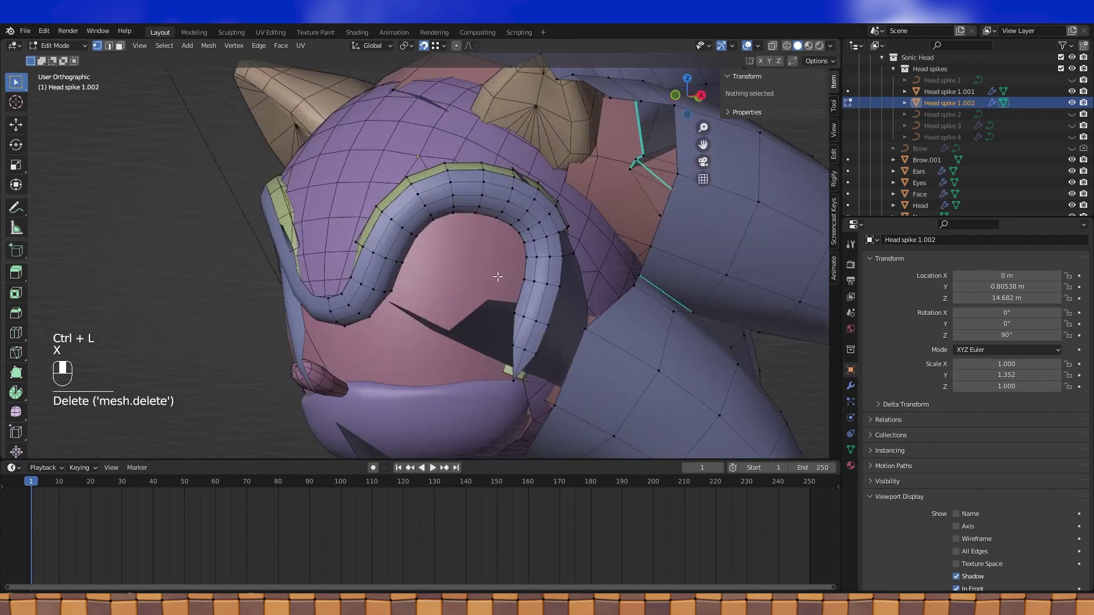
Fill a face between the brow strip and the vertex chain at the brow's upper outer corner
key(Tab)
middle_drag(554, 320, 535, 313)
click(497, 303)
key(Tab)
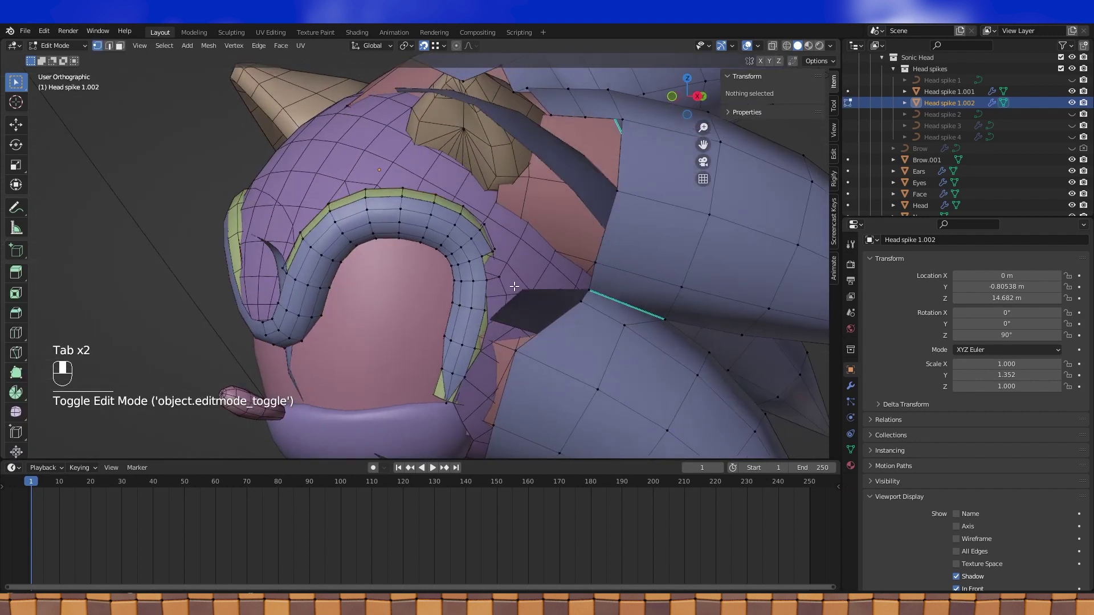
scroll(420, 275, up, 5)
shift+click(420, 275)
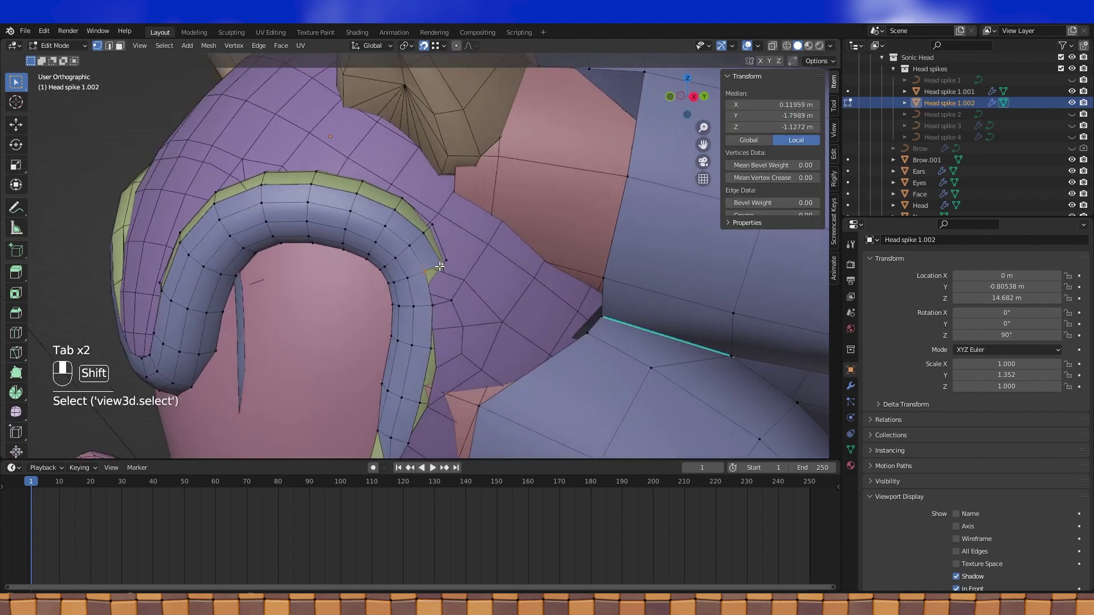
key(f)
middle_drag(433, 308, 494, 266)
Show the original Brow object to compare it with the new mesh, hide it again and check Brow.001
key(Tab)
click(1072, 148)
click(918, 148)
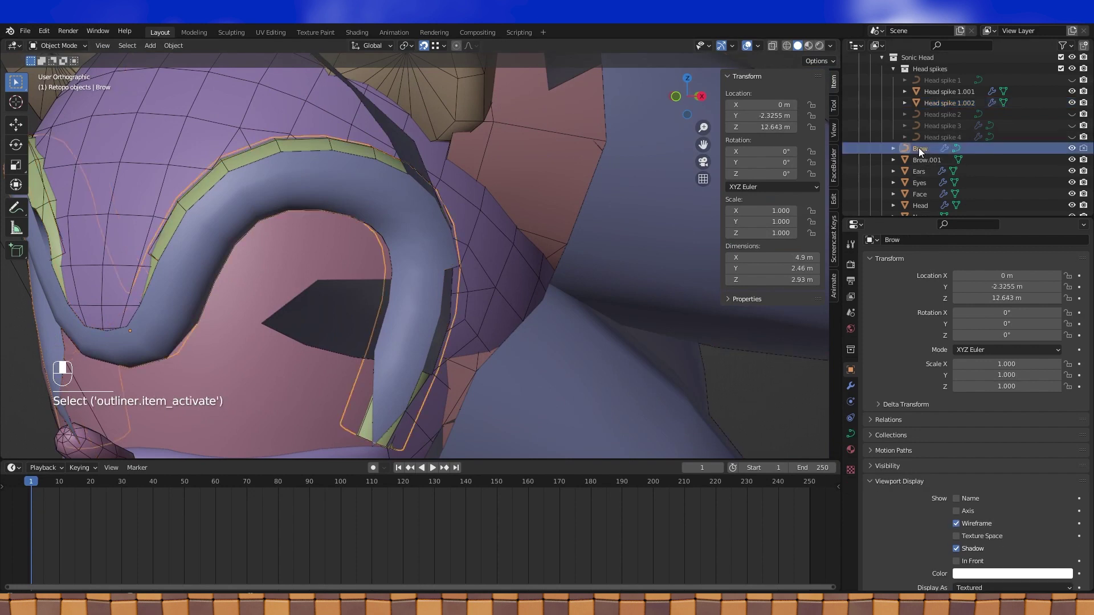
click(1071, 149)
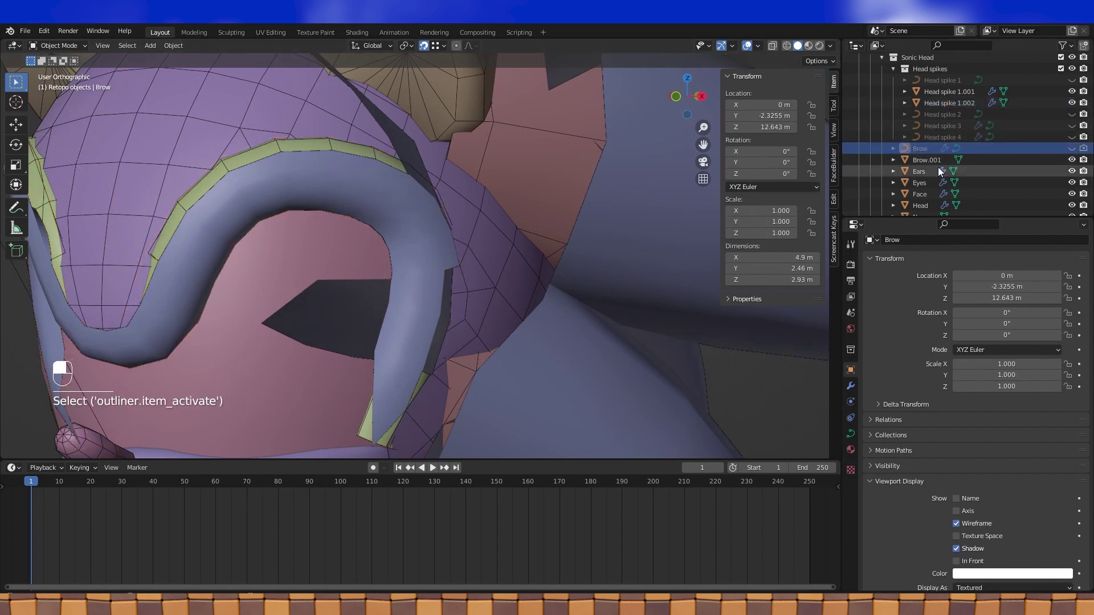
click(931, 160)
key(Tab)
mouse_move(534, 254)
middle_down()
mouse_move(471, 253)
mouse_move(520, 251)
middle_up()
Reopen Head spike 1.002 for editing and fill more faces between the strip and chain around the brow's outer corner
key(Tab)
click(402, 225)
key(Tab)
middle_drag(370, 207, 428, 221)
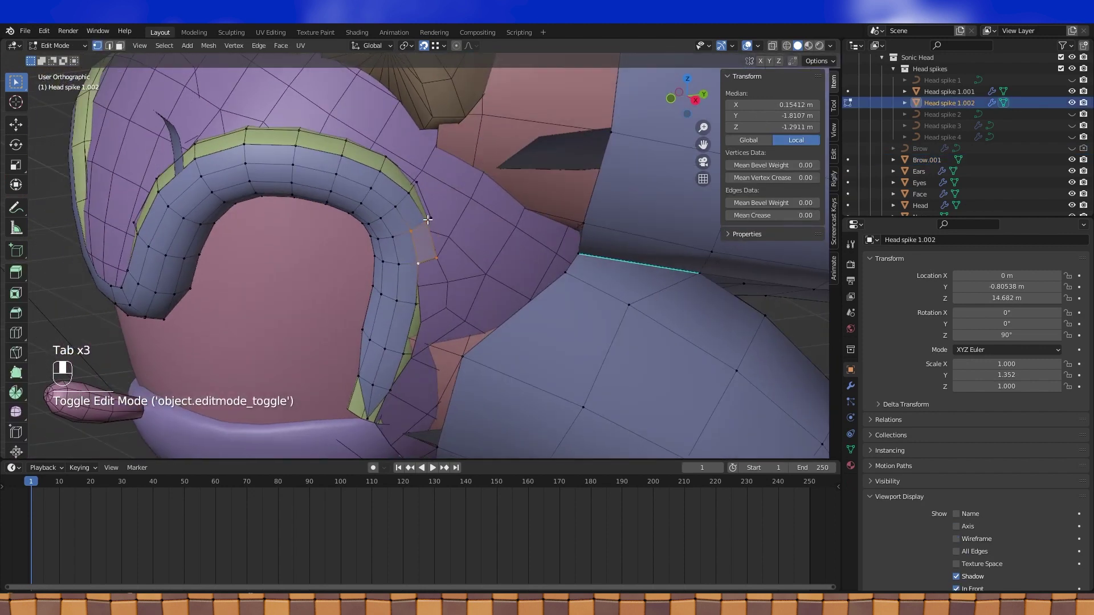
shift+click(428, 222)
key(f)
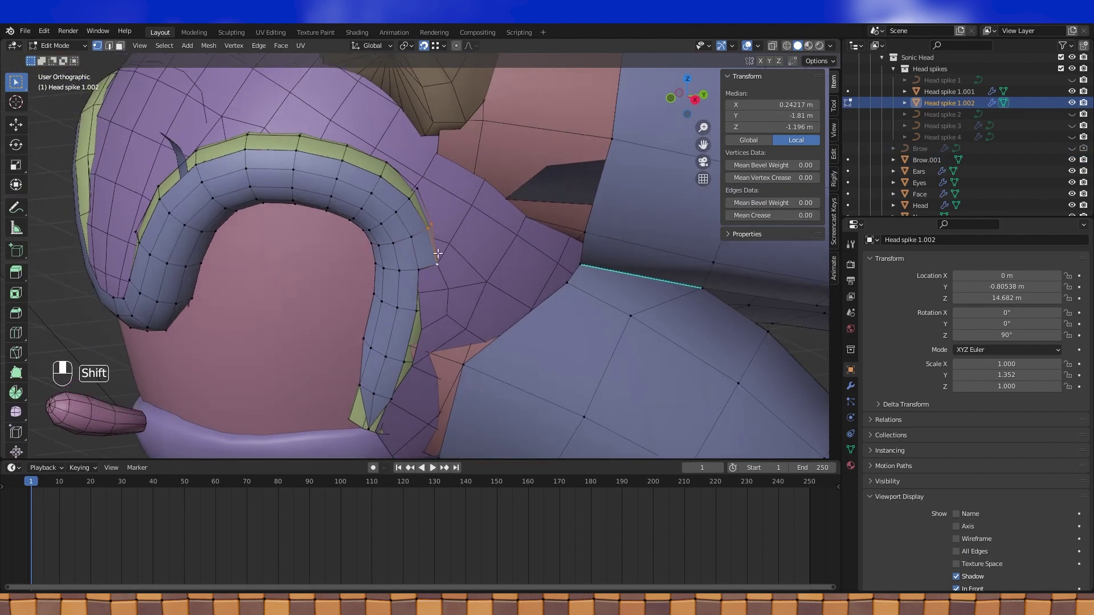
middle_drag(438, 260, 450, 261)
shift+click(451, 262)
key(f)
Continue the row of filled faces over the top of the brow toward the nose bridge
shift+click(437, 230)
key(f)
key(f)
key(f)
key(f)
key(f)
middle_drag(242, 219, 315, 209)
key(f)
key(f)
key(f)
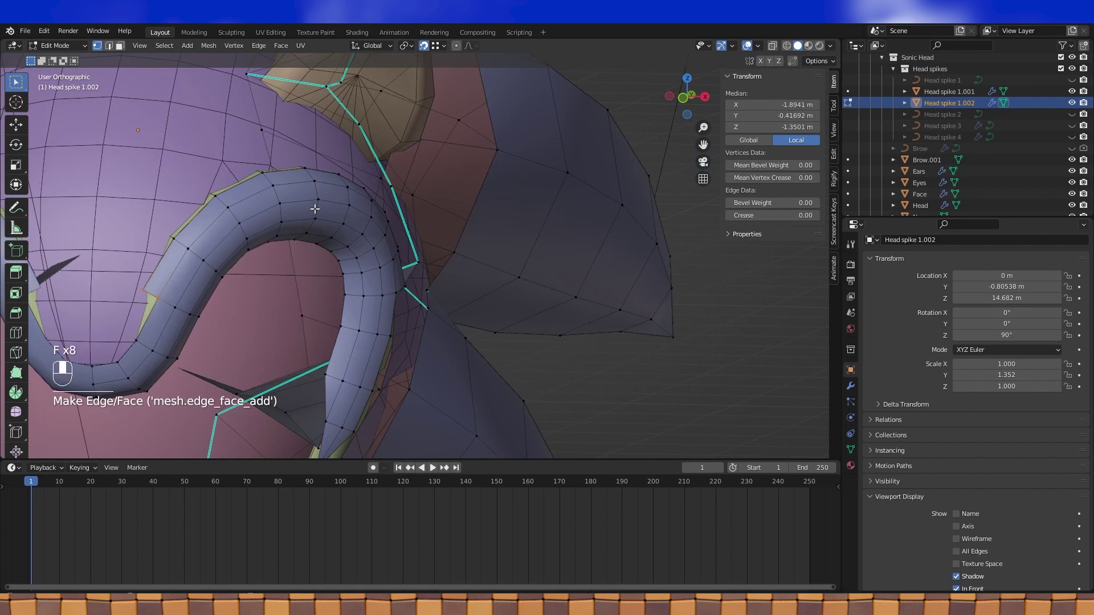
Fill the face at the inner end of the row beside the nose bridge and check the brow from the side
middle_drag(258, 242, 220, 311)
shift+click(215, 314)
shift+click(225, 265)
key(f)
middle_drag(236, 275, 496, 228)
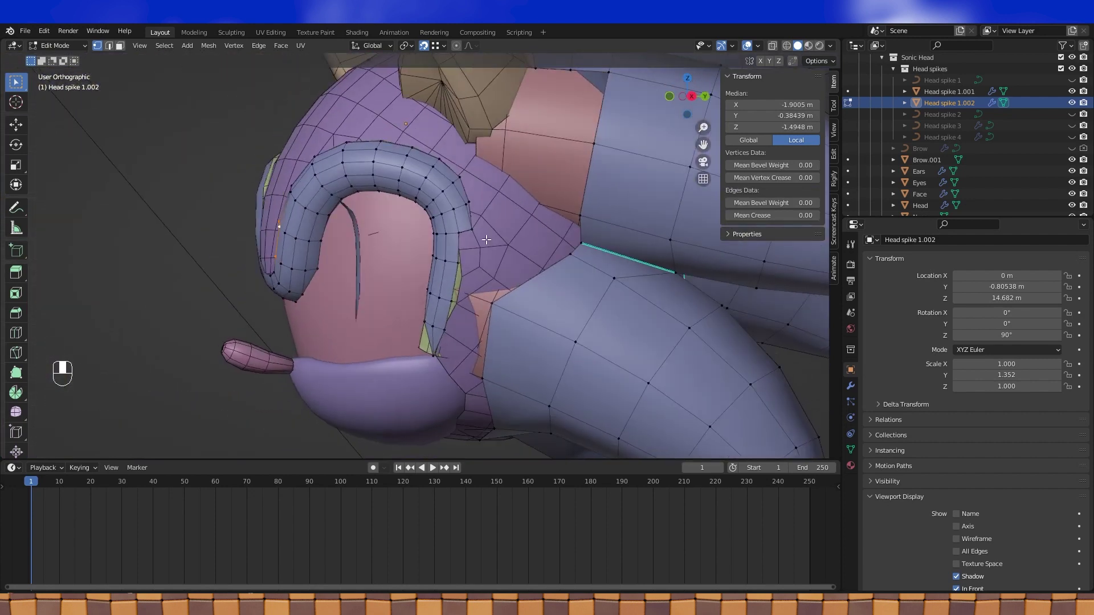